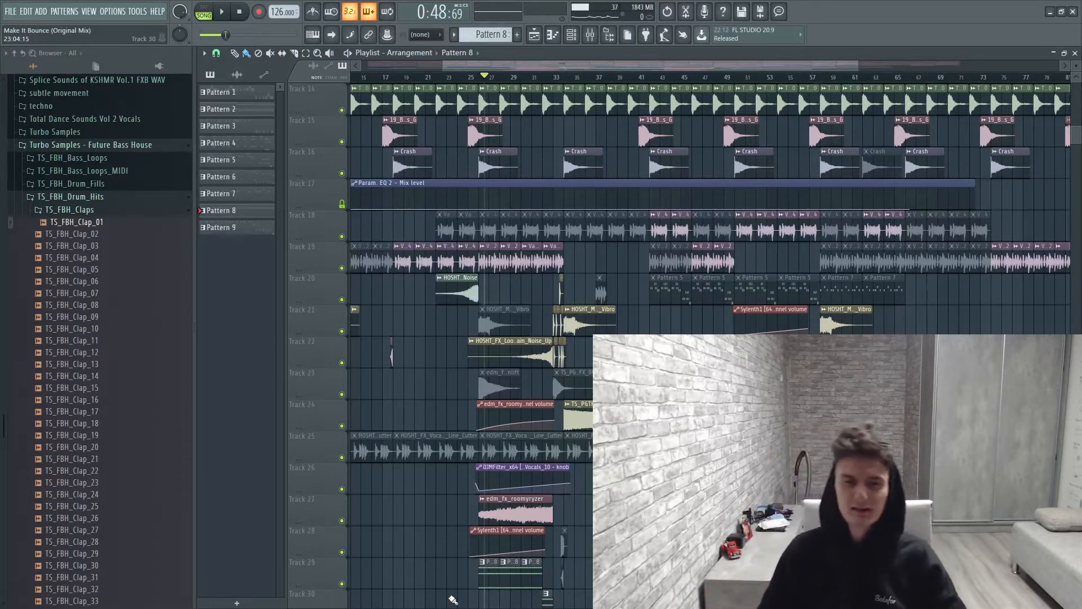
Play the arrangement from bar 26 to preview the track, and stop playback.
key(space)
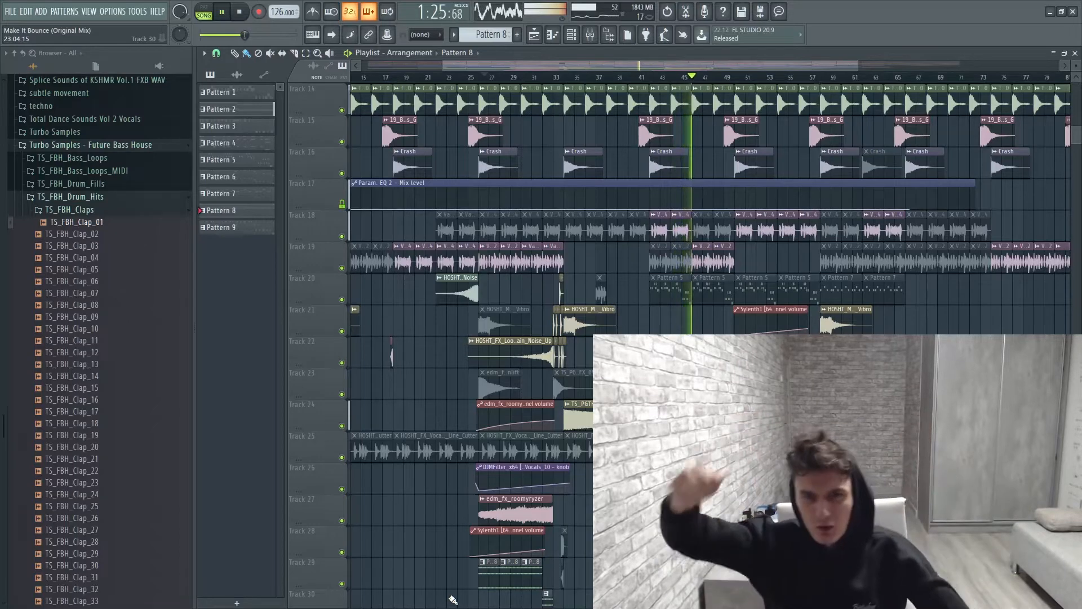
key(space)
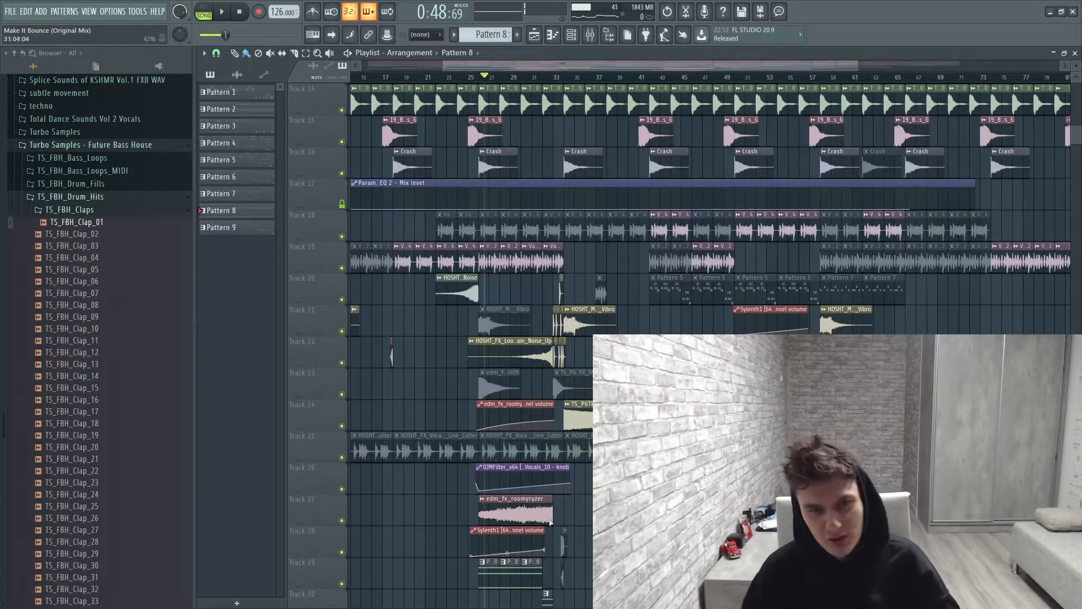
Focus the playlist on bars 30 to 52 and audition the soloed kick loop on Track 2 from bar 34.
scroll(620, 282, up, 6)
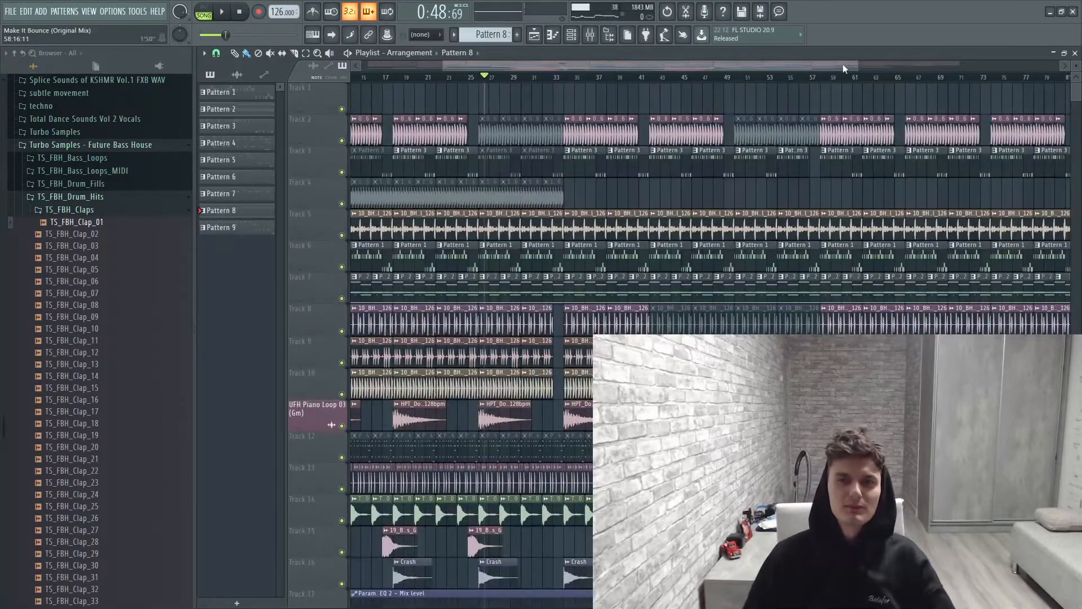
drag(857, 64, 652, 80)
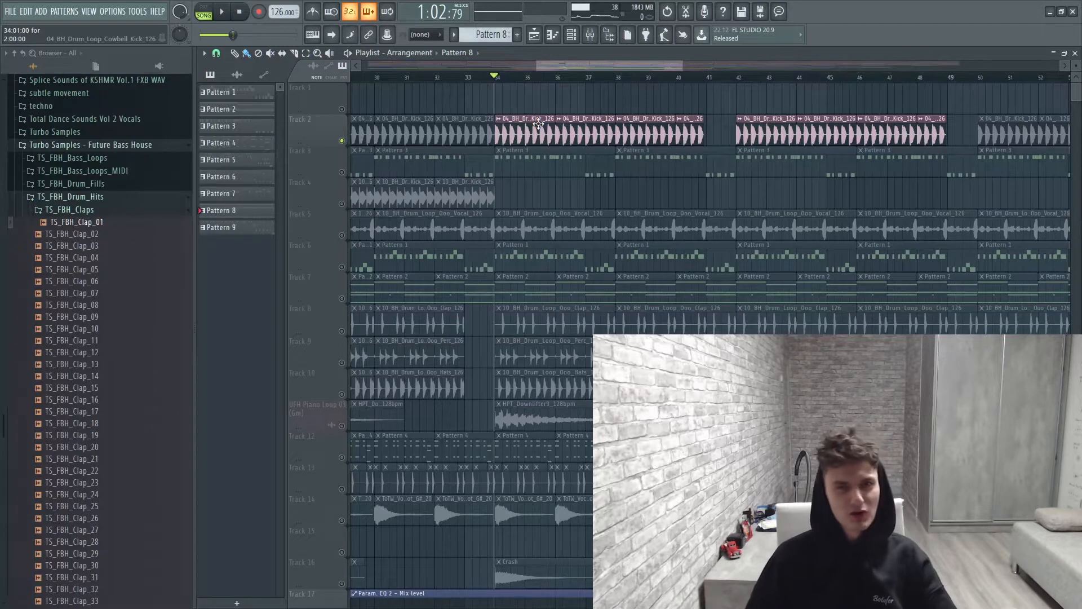
key(space)
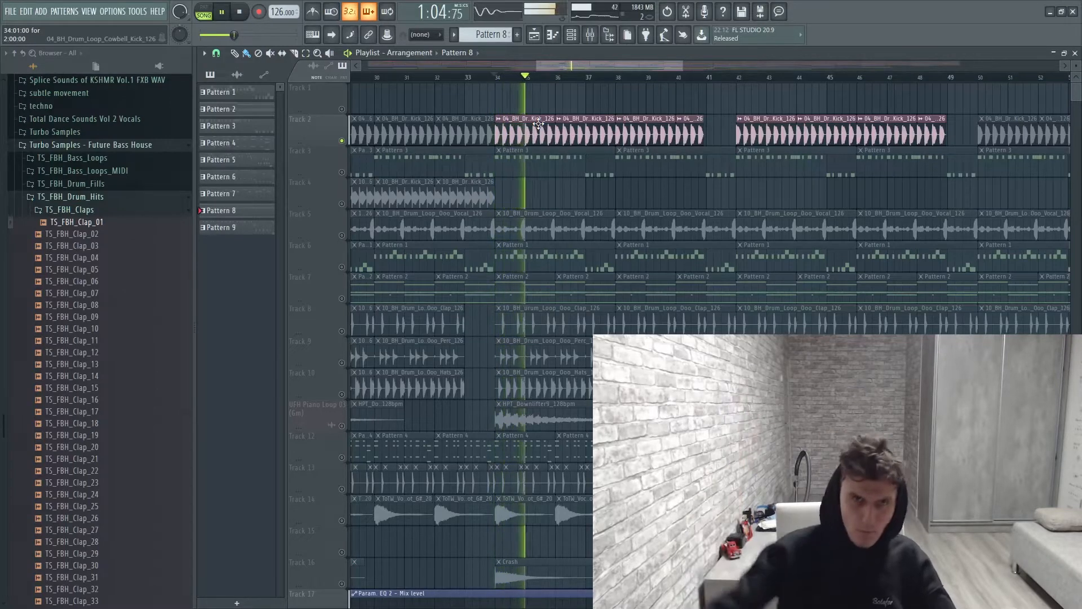
key(space)
Inspect the cowbell kick loop's sample settings, and check its mixer channel during playback.
click(533, 124)
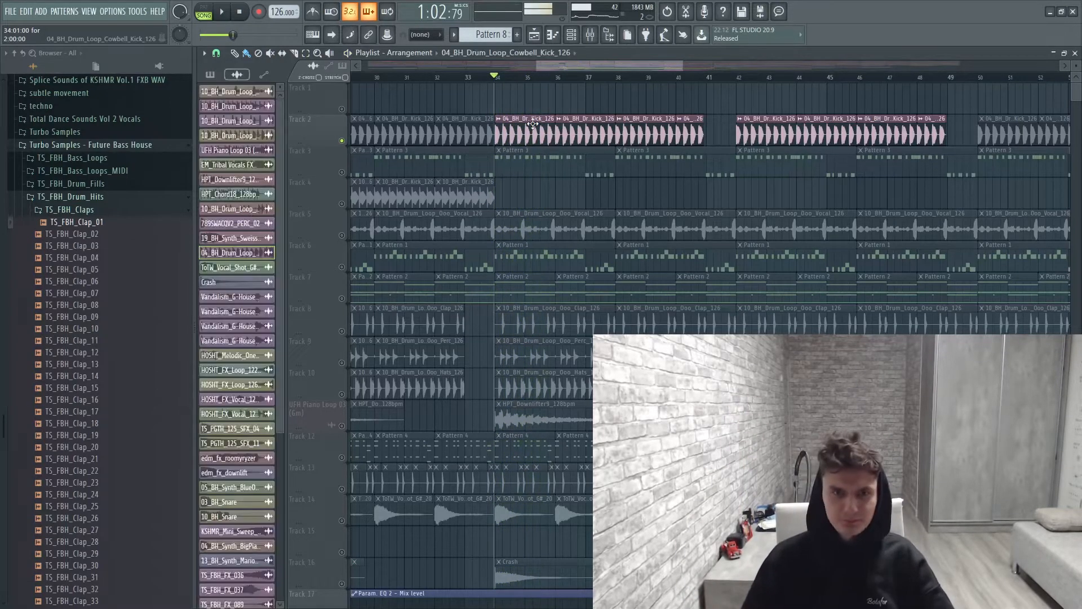
double_click(532, 124)
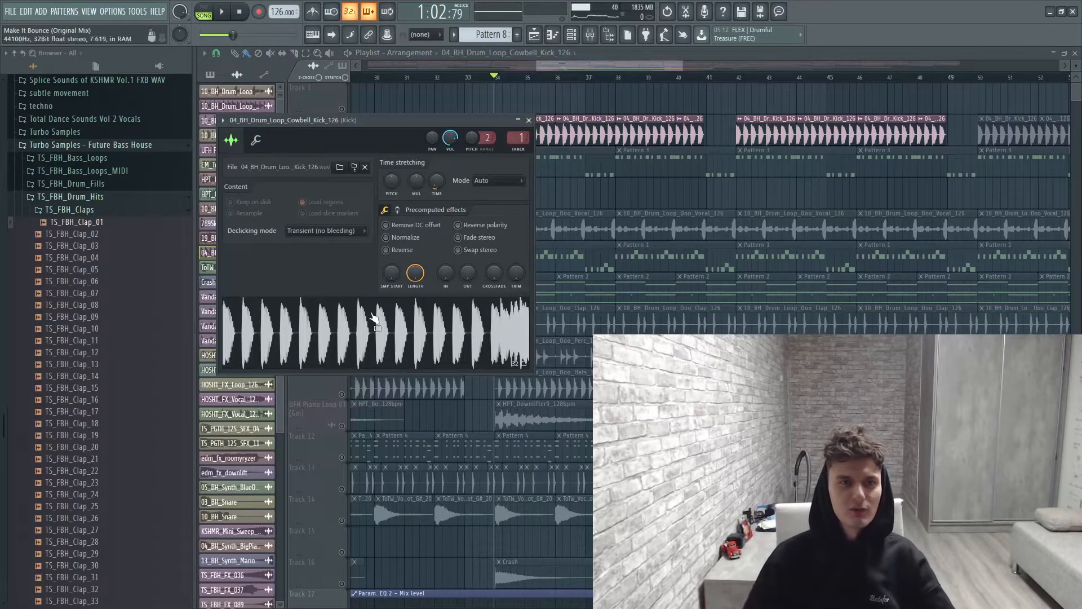
click(528, 121)
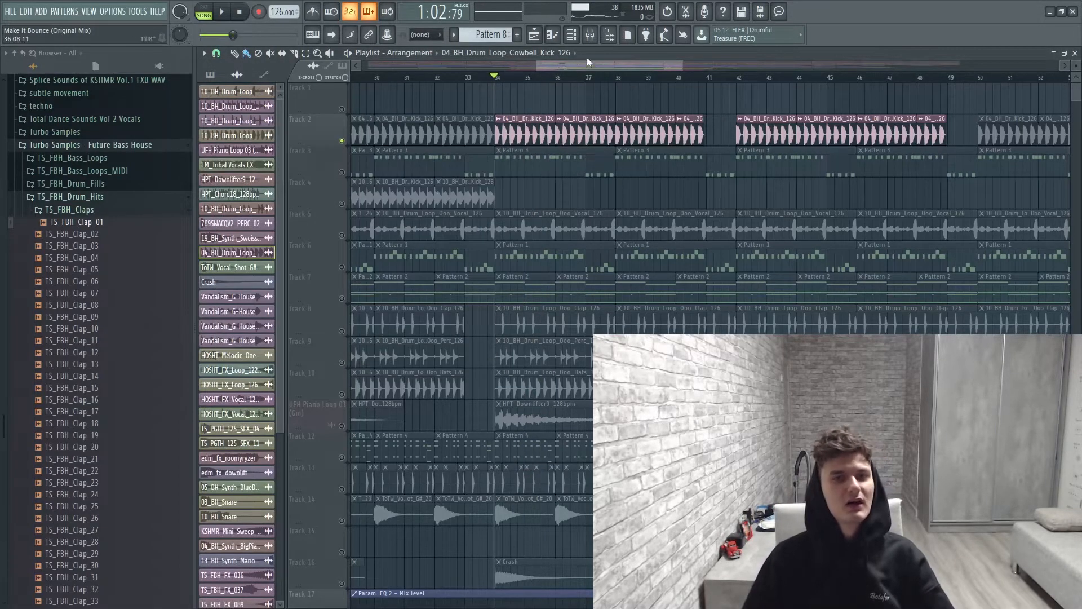
key(space)
key(F9)
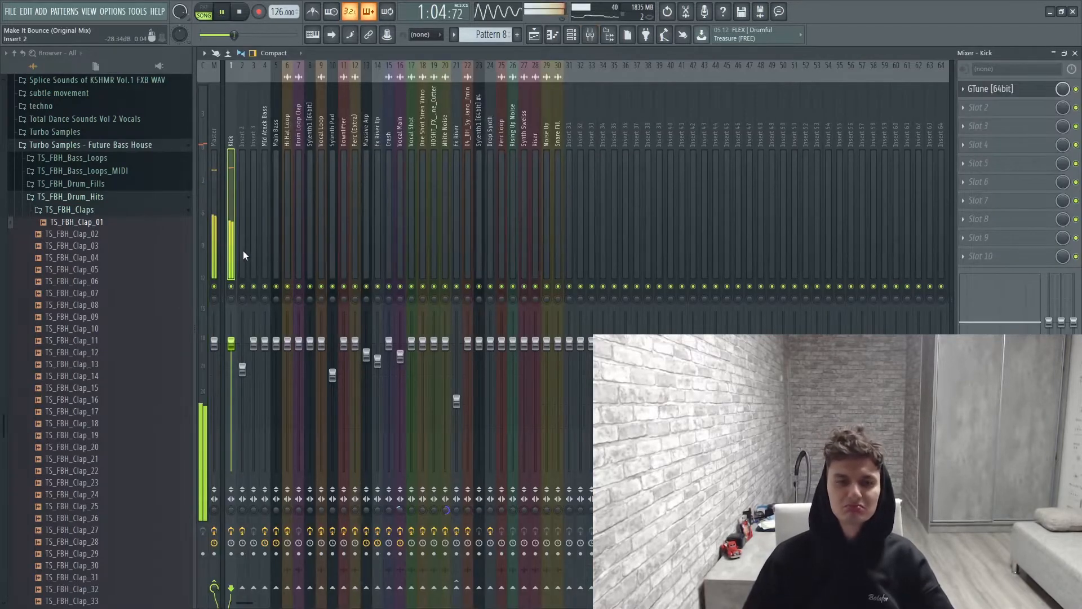
key(F9)
key(space)
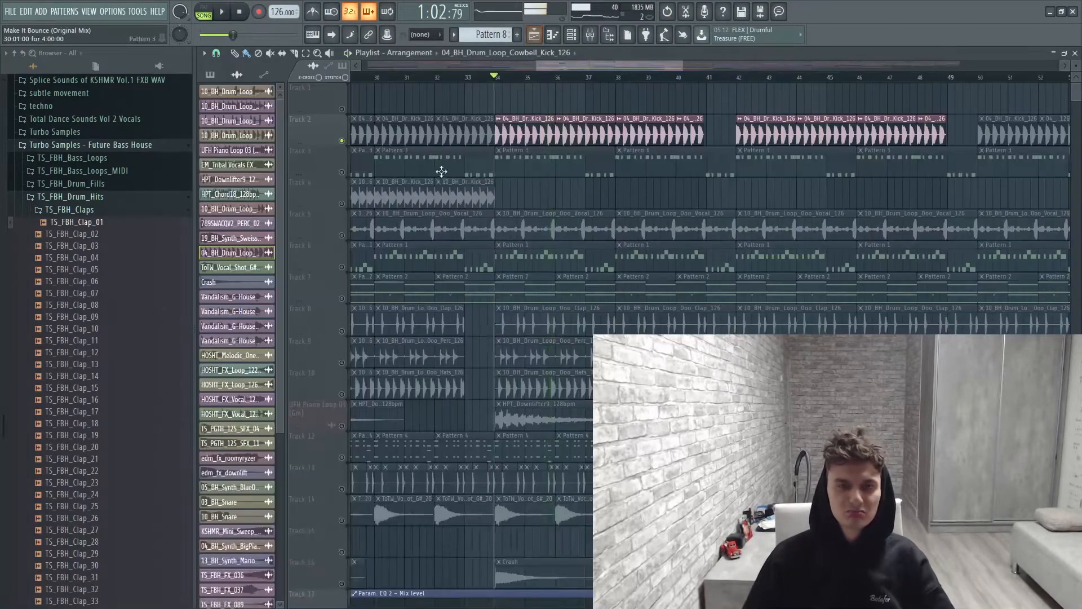
Enable Track 3 and inspect Pattern 3's Massive instrument from the channel rack.
click(342, 173)
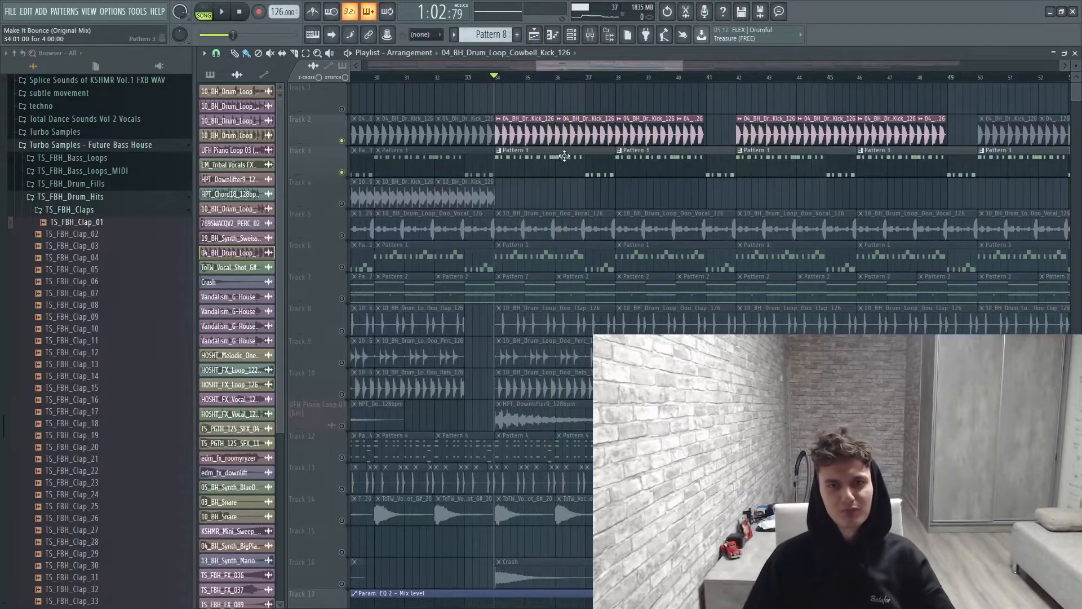
double_click(563, 157)
click(573, 36)
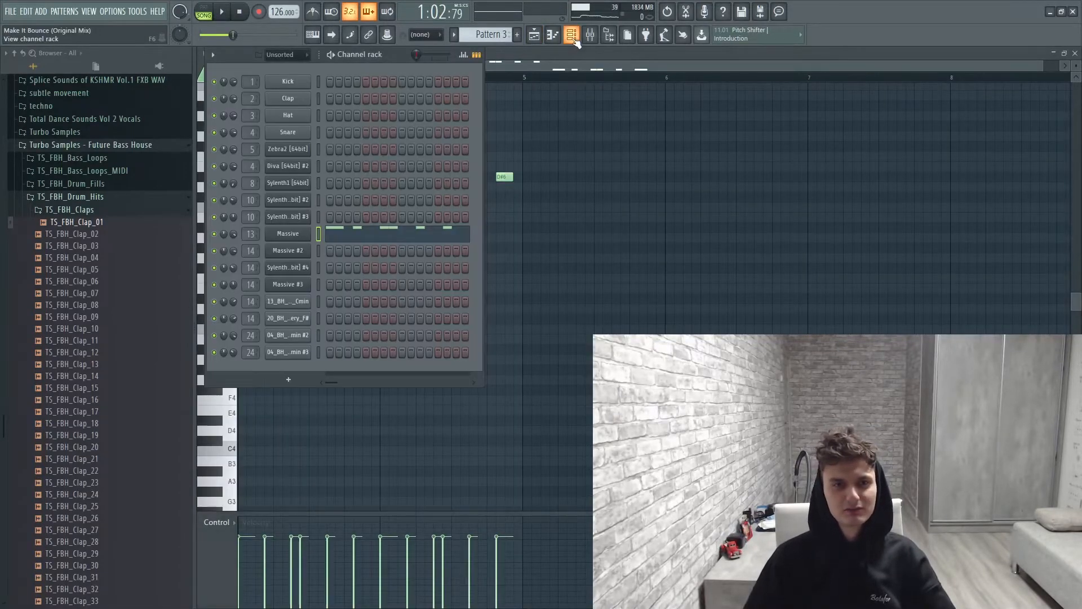
click(288, 234)
click(770, 136)
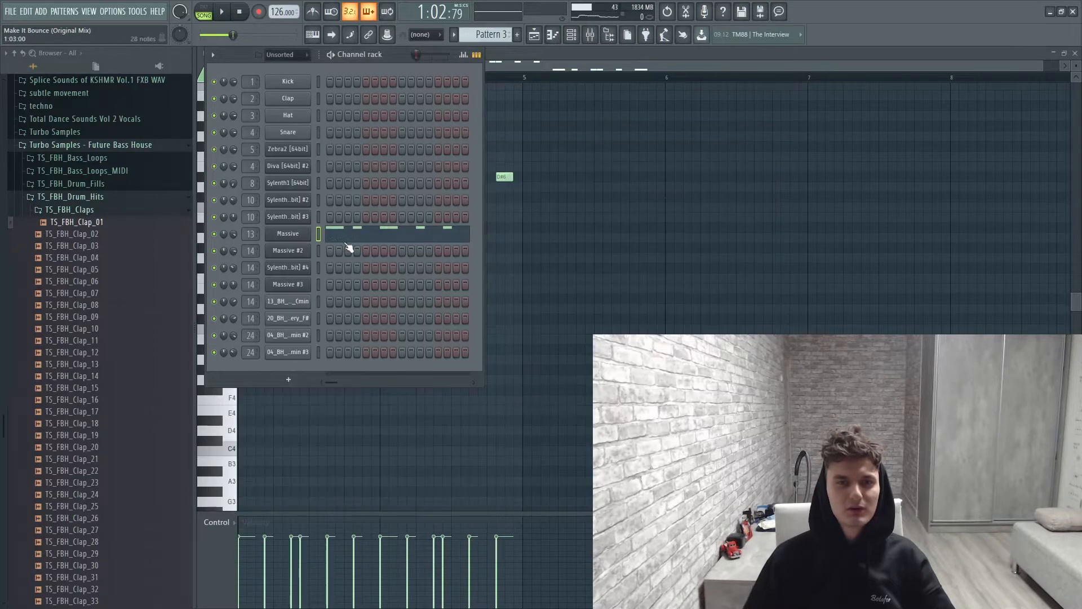
Show the Massive notes in the piano roll and audition Pattern 3 in pattern mode.
click(347, 236)
click(347, 236)
key(space)
click(206, 7)
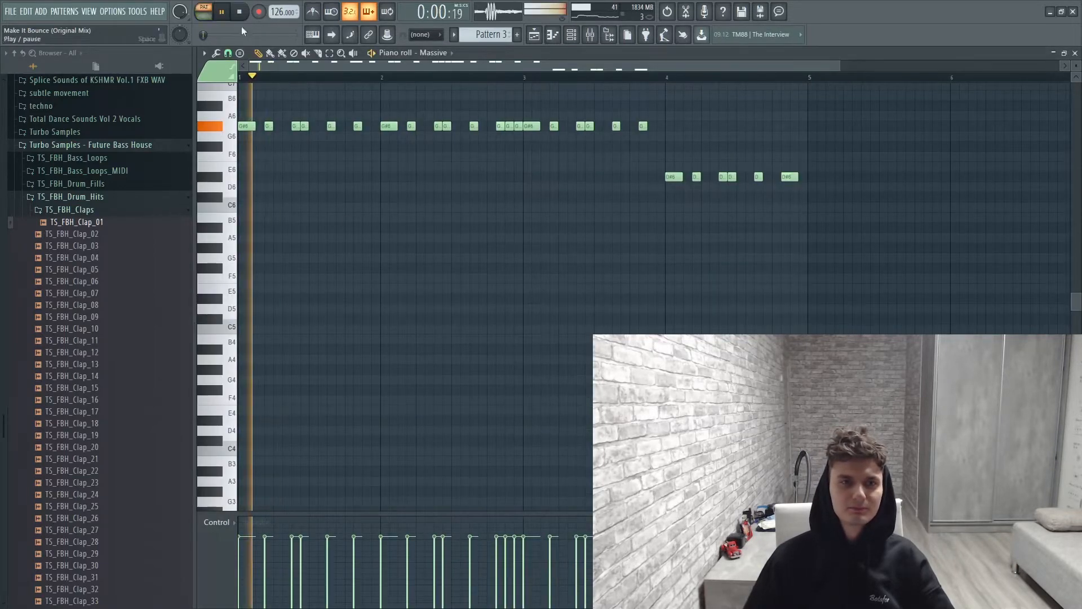
scroll(401, 145, up, 5)
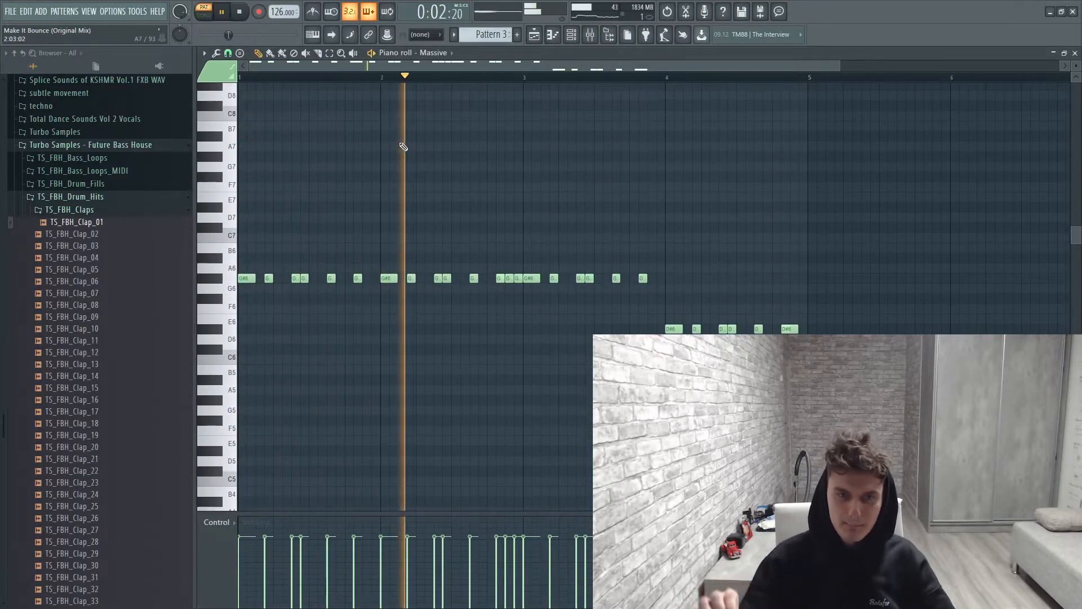
key(space)
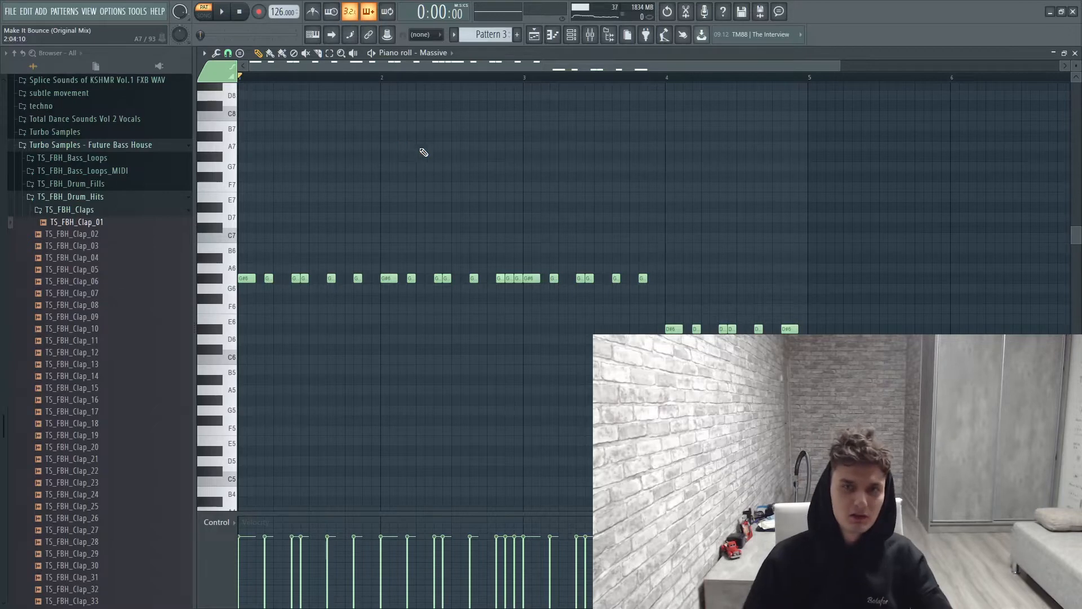
Enable Track 5, inspect its vocal loop sample, and play the loop with the kick from bar 34 in song mode.
click(538, 34)
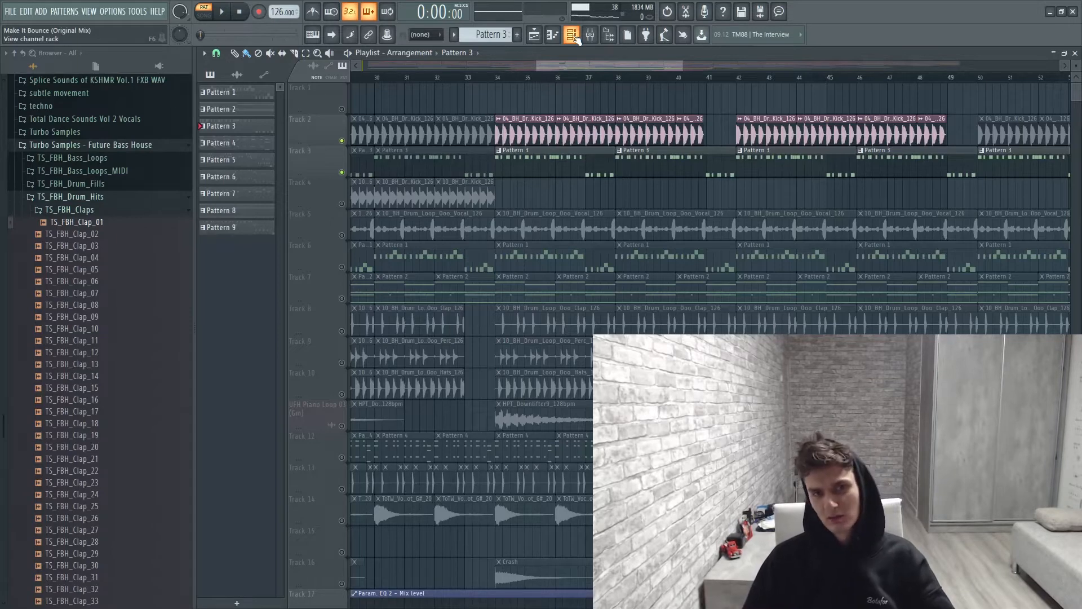
click(345, 240)
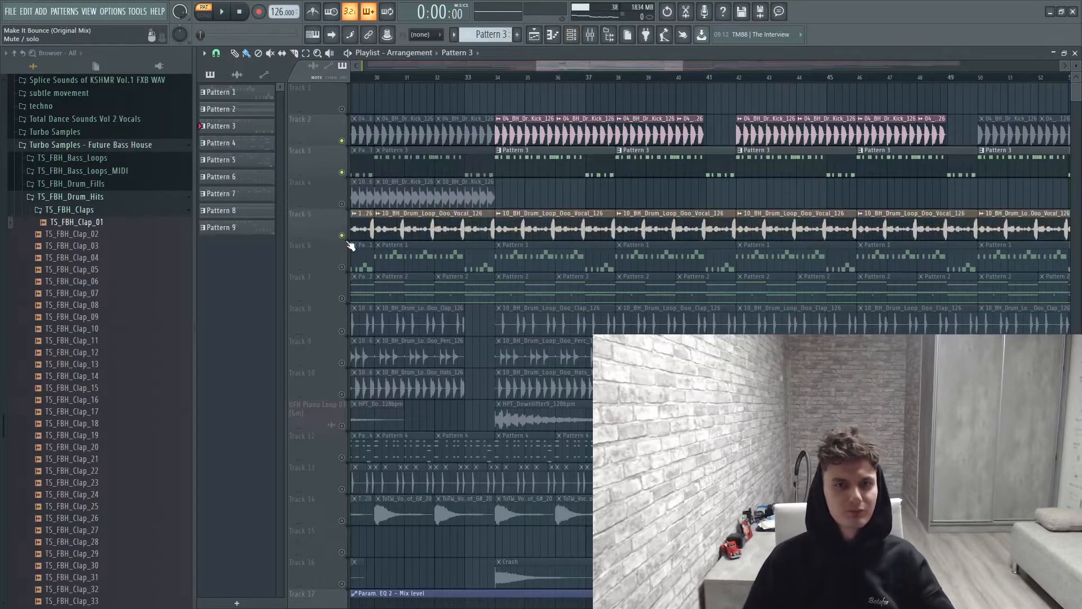
double_click(536, 216)
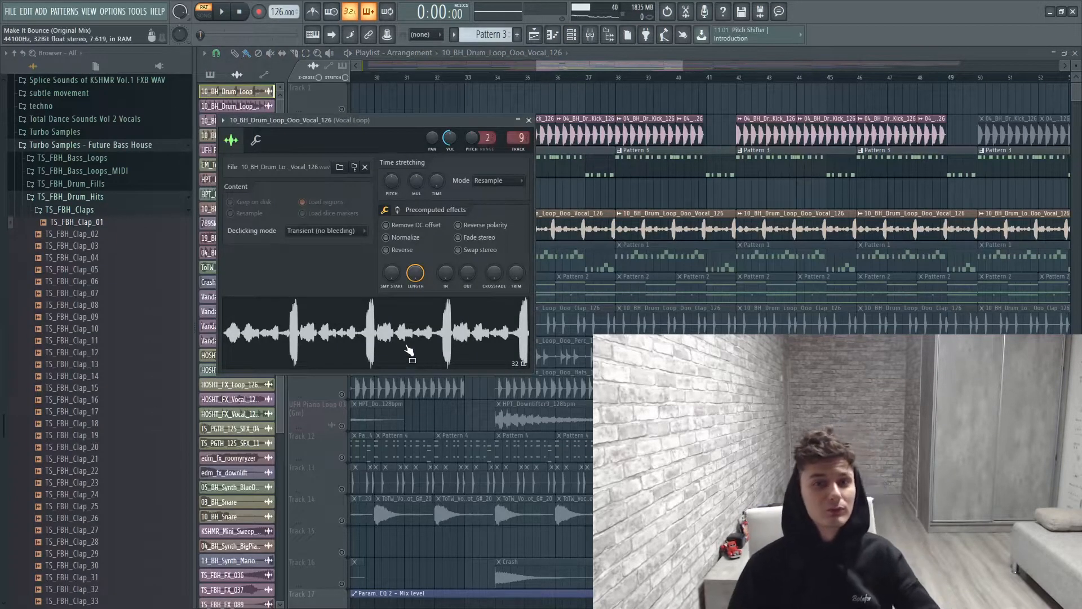
click(503, 77)
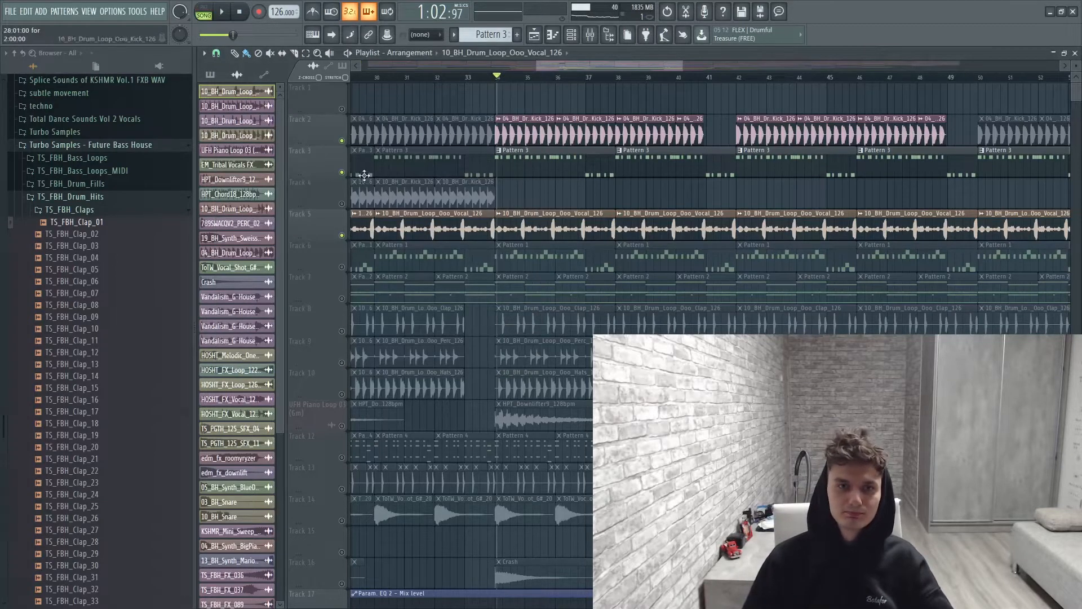
key(space)
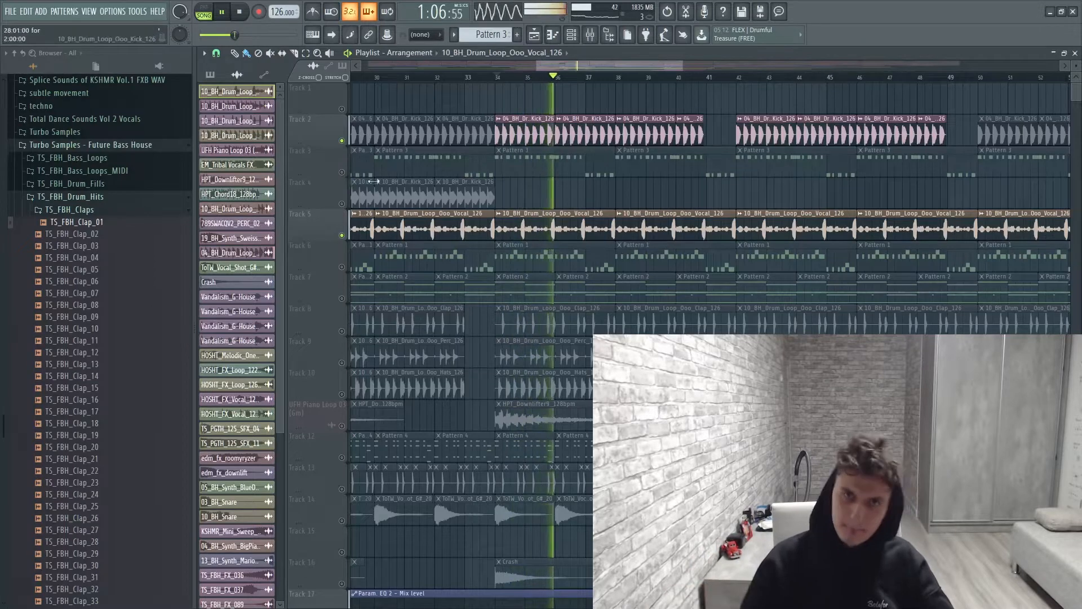
Stop playback and inspect the first Fruity parametric EQ 2 on the vocal loop's mixer channel.
double_click(514, 225)
key(space)
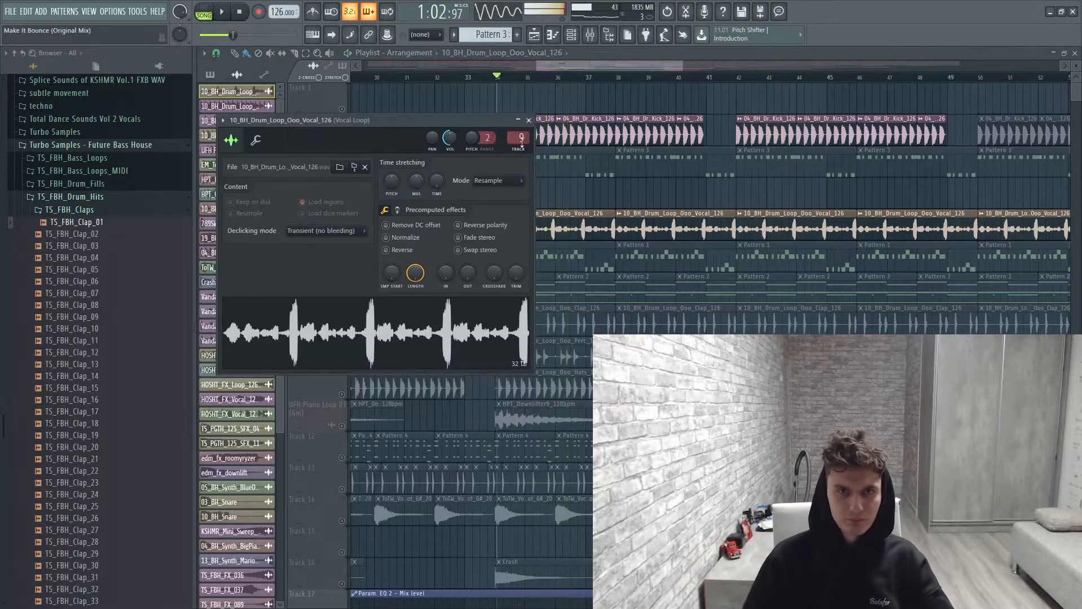
click(590, 35)
click(1023, 90)
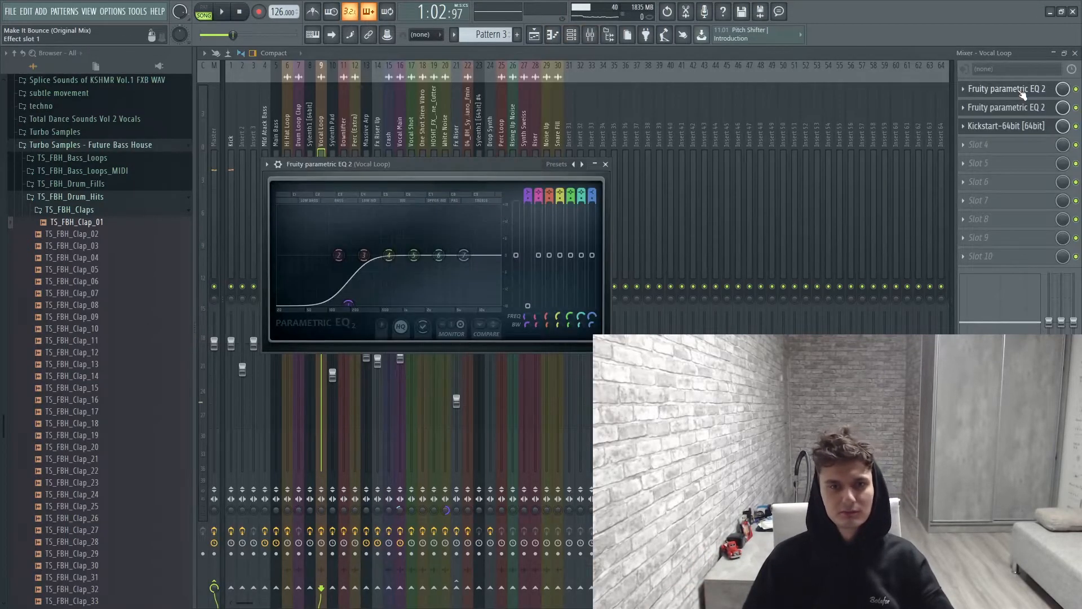
click(1022, 93)
Enable Track 6 and mute Track 5 in the playlist, and audition Pattern 1 together with the kick.
click(537, 35)
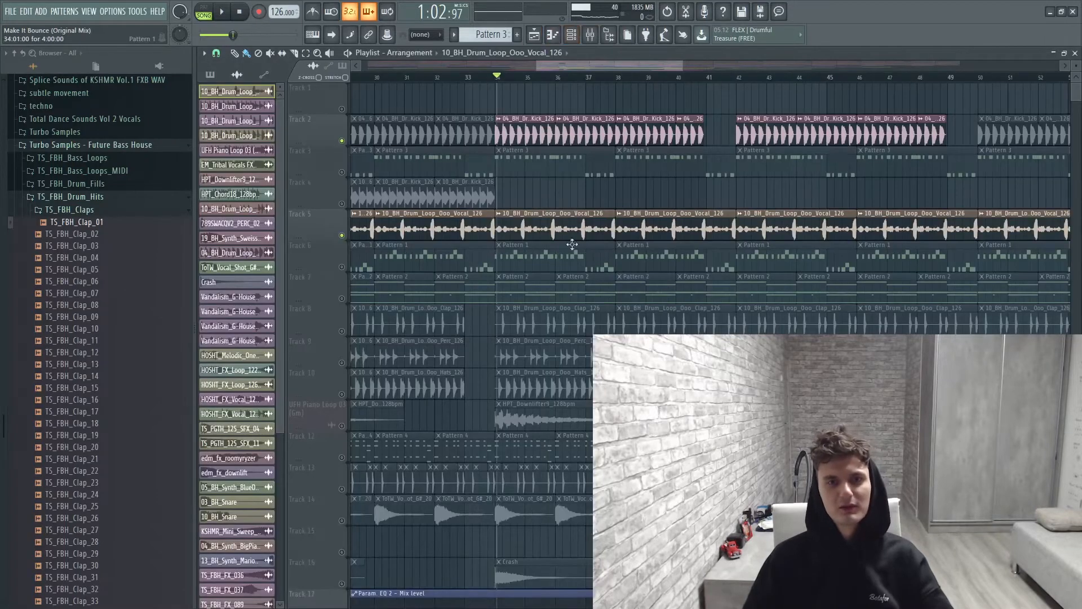
click(342, 266)
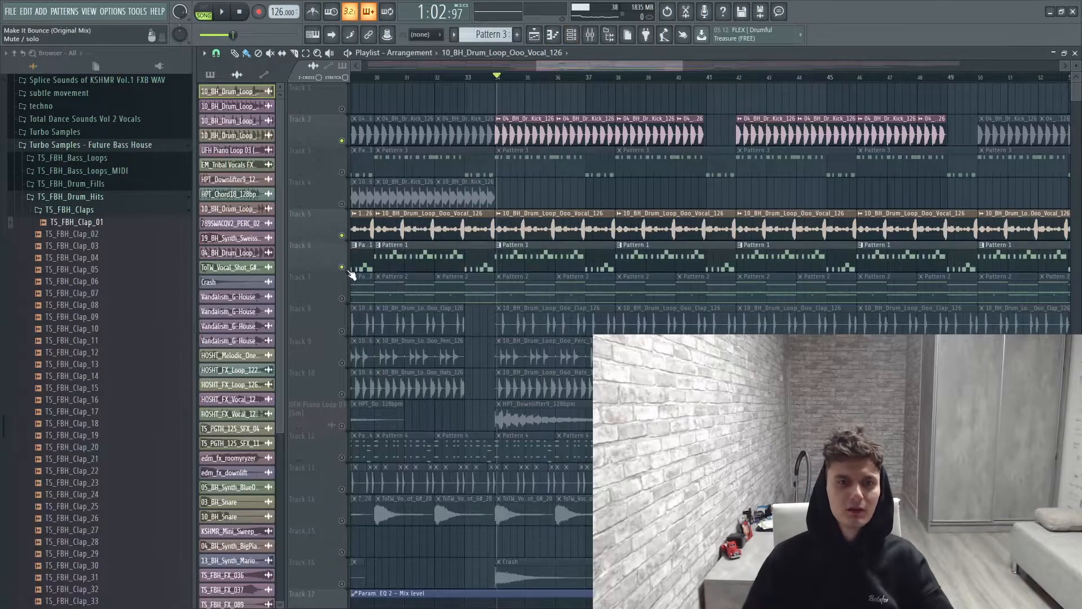
click(341, 236)
key(space)
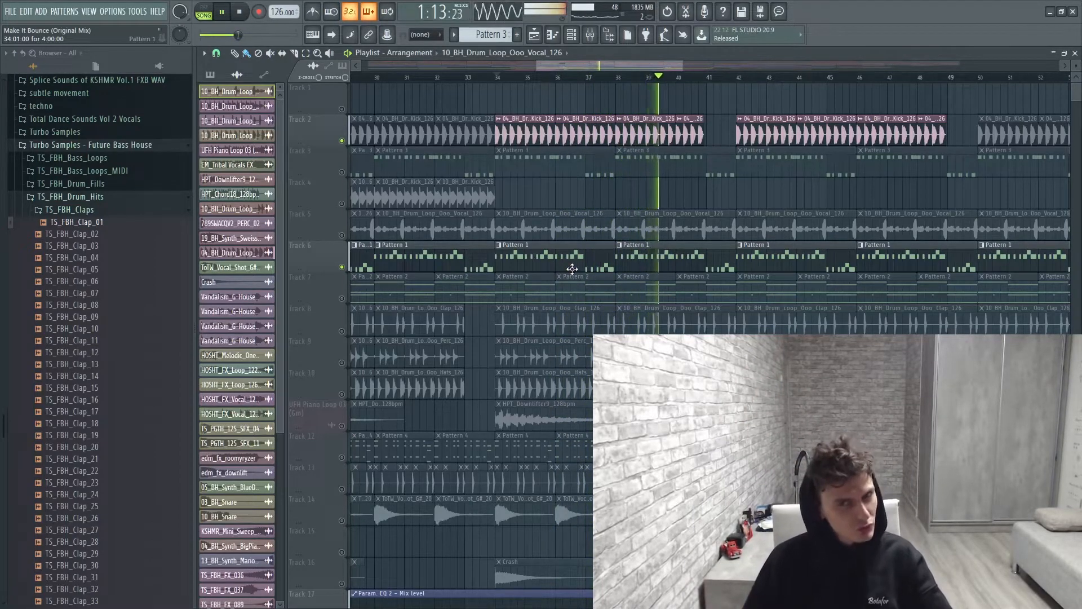
key(space)
Open Pattern 1's notes and view the Bass – Boombox preset in its Zebra2 instrument.
double_click(572, 269)
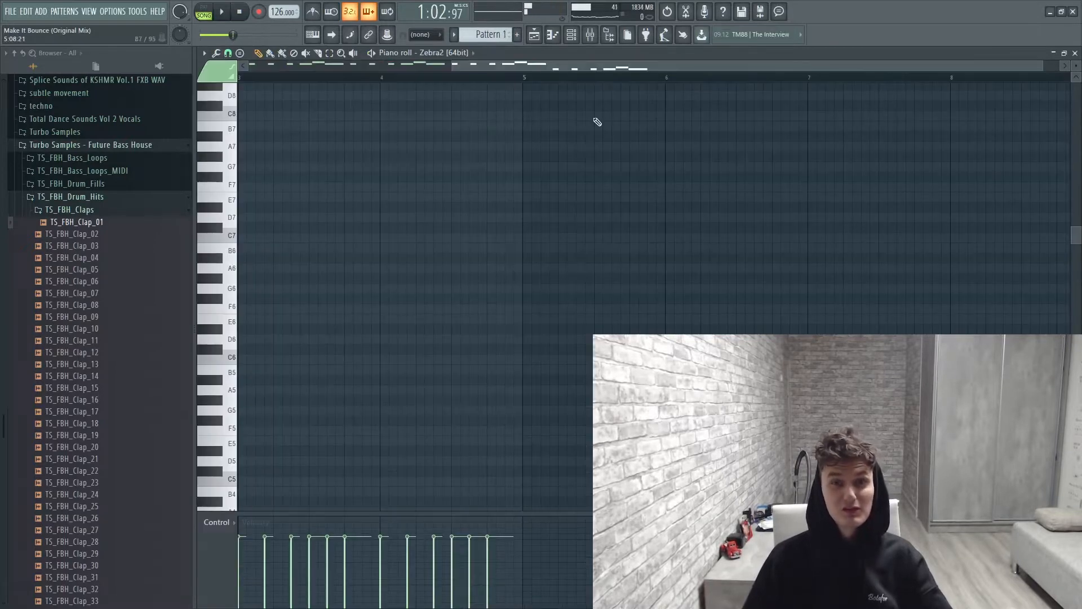
click(571, 35)
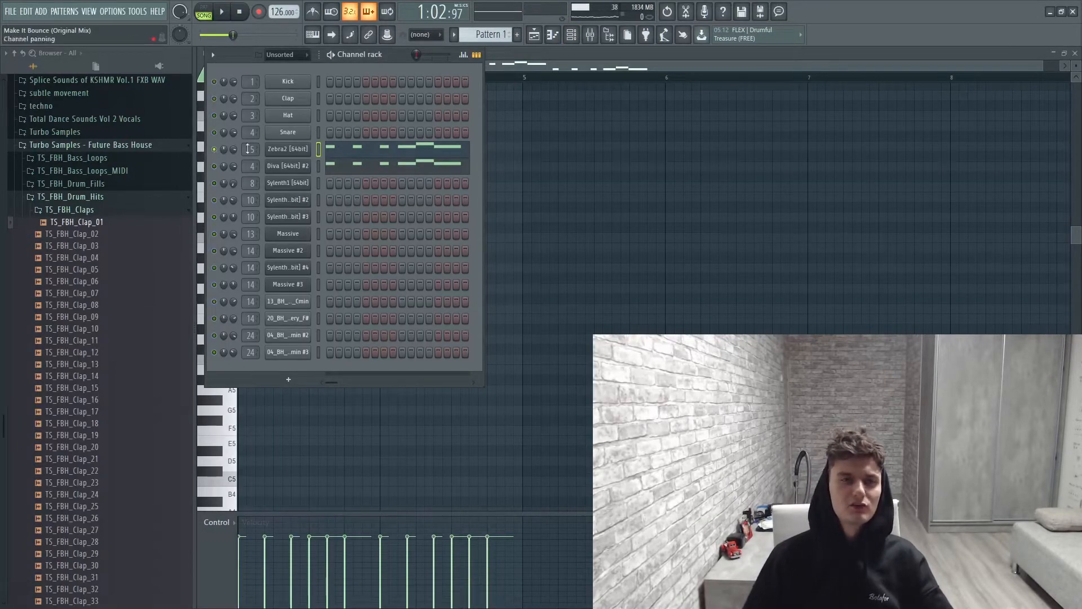
click(303, 151)
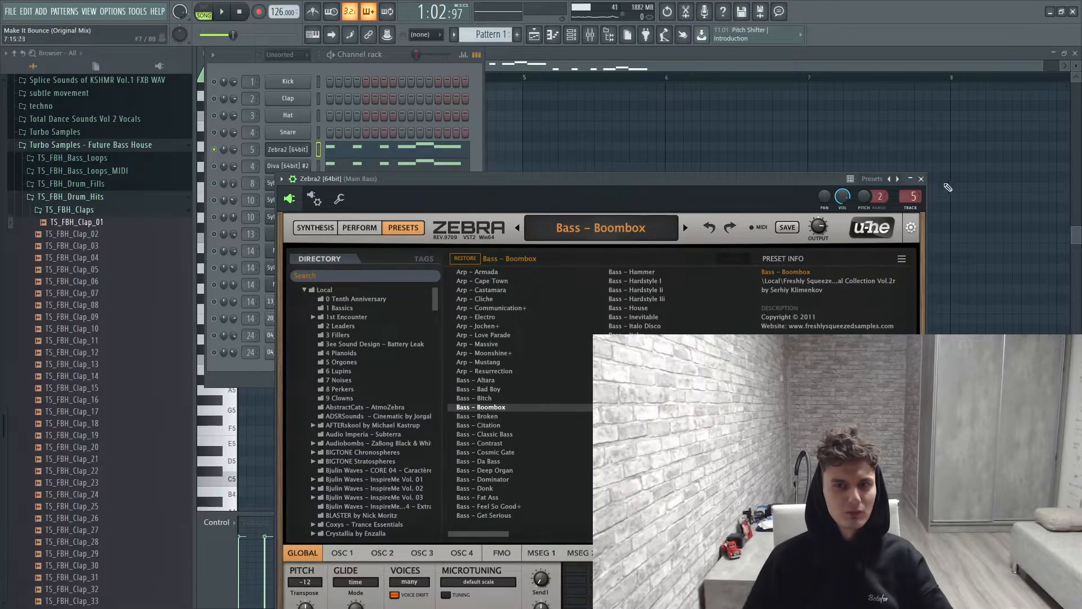
click(921, 179)
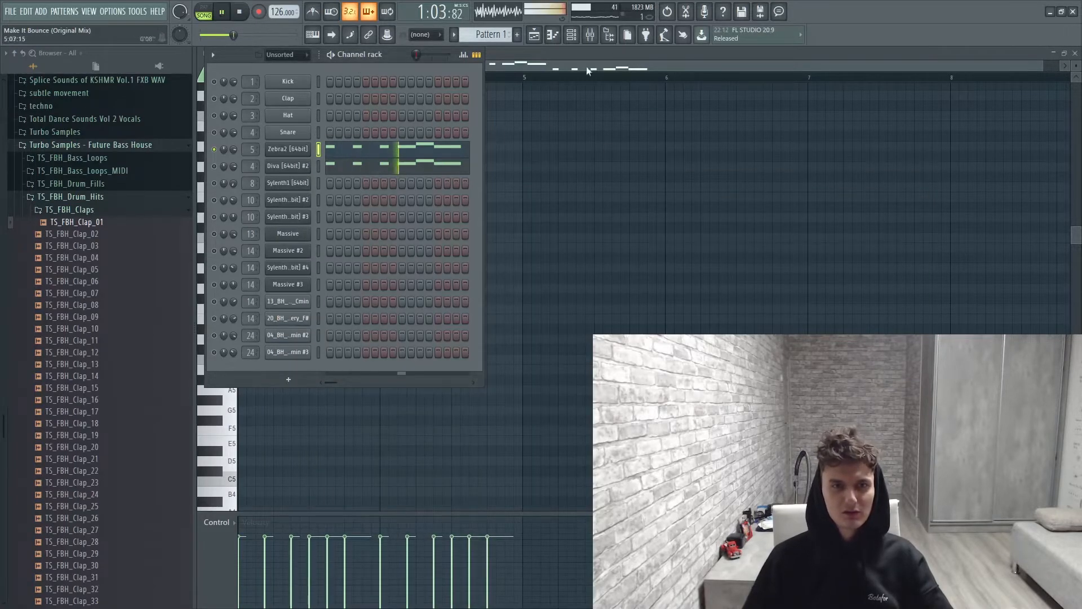
Examine the main bass's frequency spectrum in the Master channel's SPAN analyzer during playback.
click(595, 35)
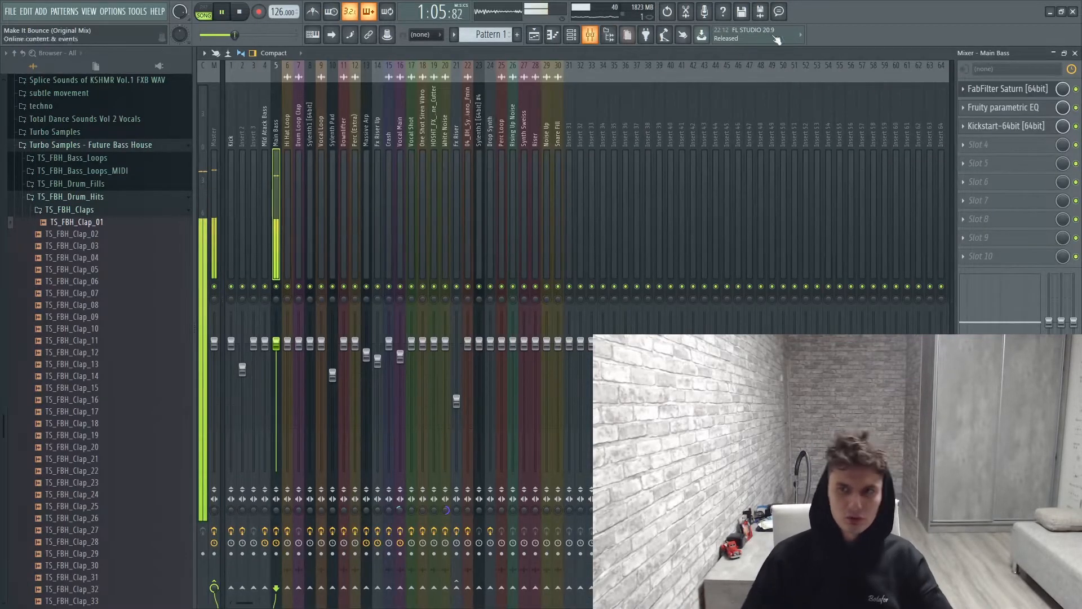
click(215, 171)
click(995, 126)
click(995, 126)
click(995, 126)
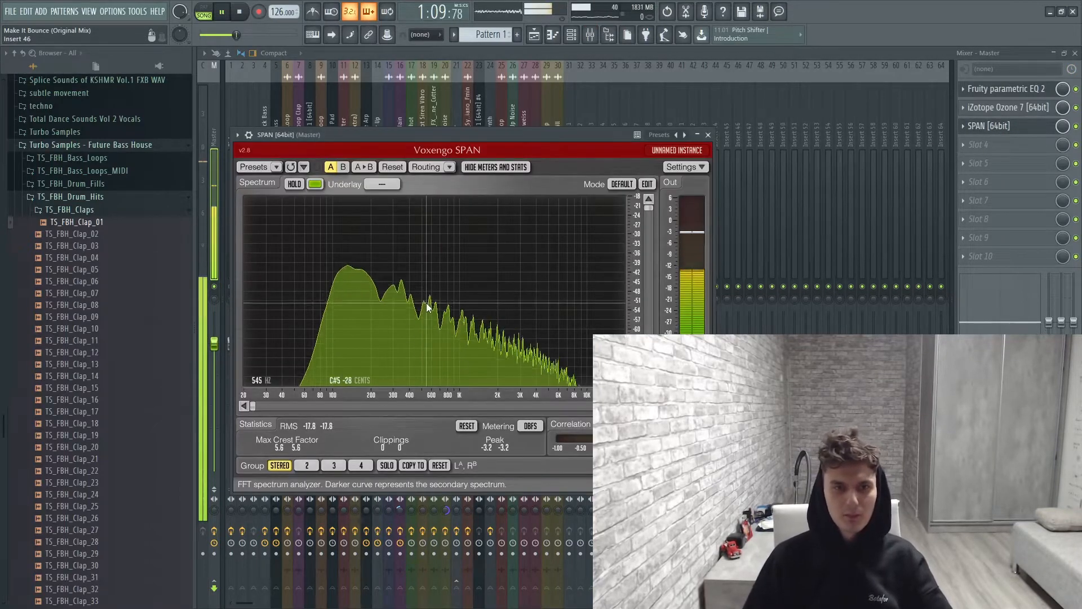
key(space)
click(708, 135)
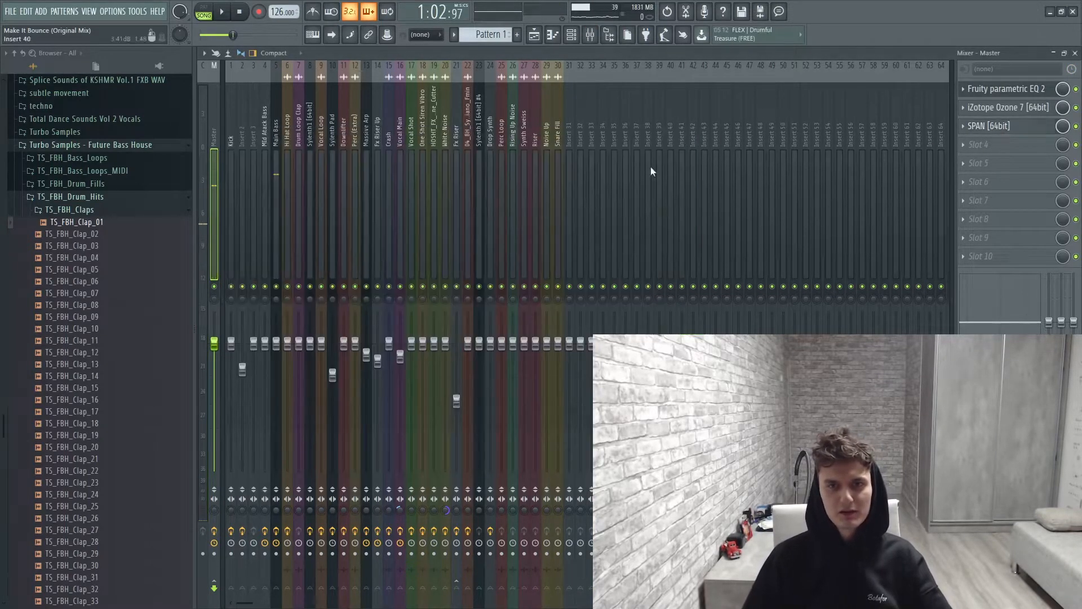
Open the FabFilter Saturn effect on the Main Bass channel to view its band levels.
click(279, 231)
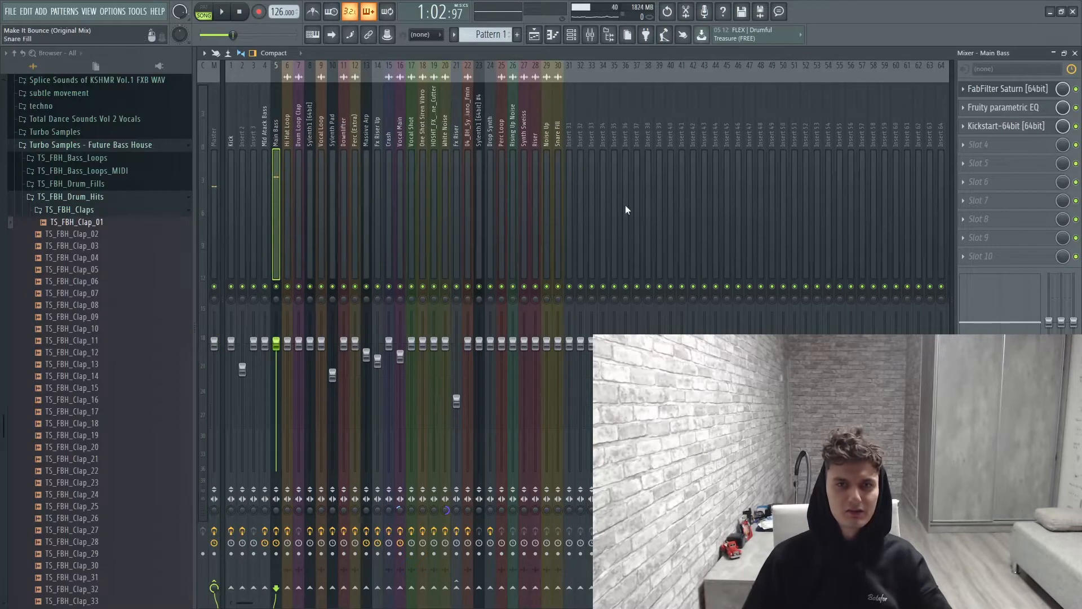
click(1003, 90)
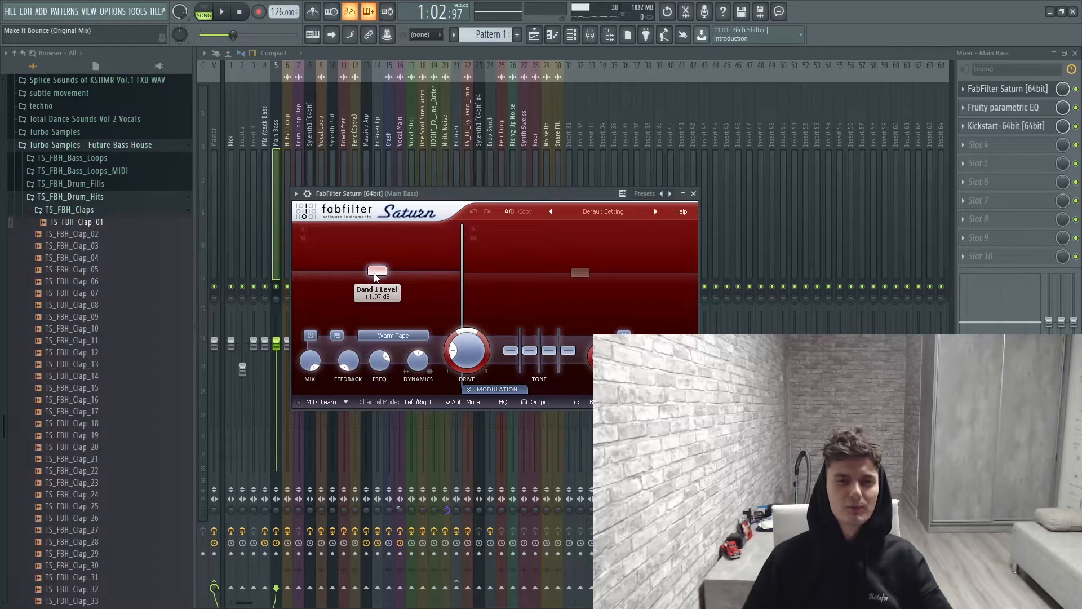
View the Fruity parametric EQ and Kickstart effects on the Main Bass channel.
click(1025, 108)
click(1025, 109)
click(1026, 111)
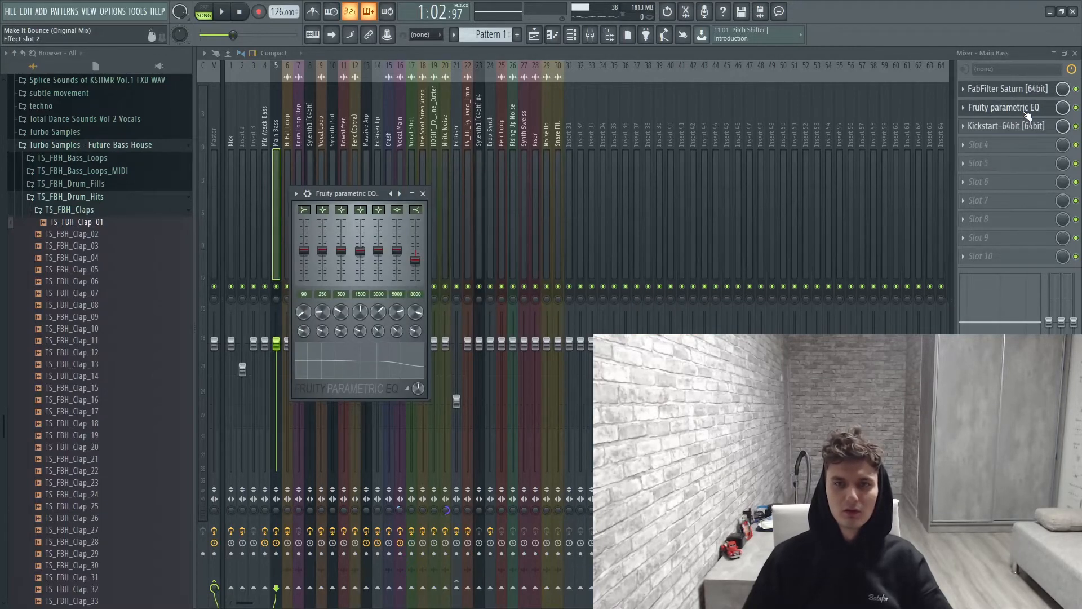
click(1026, 113)
click(1024, 129)
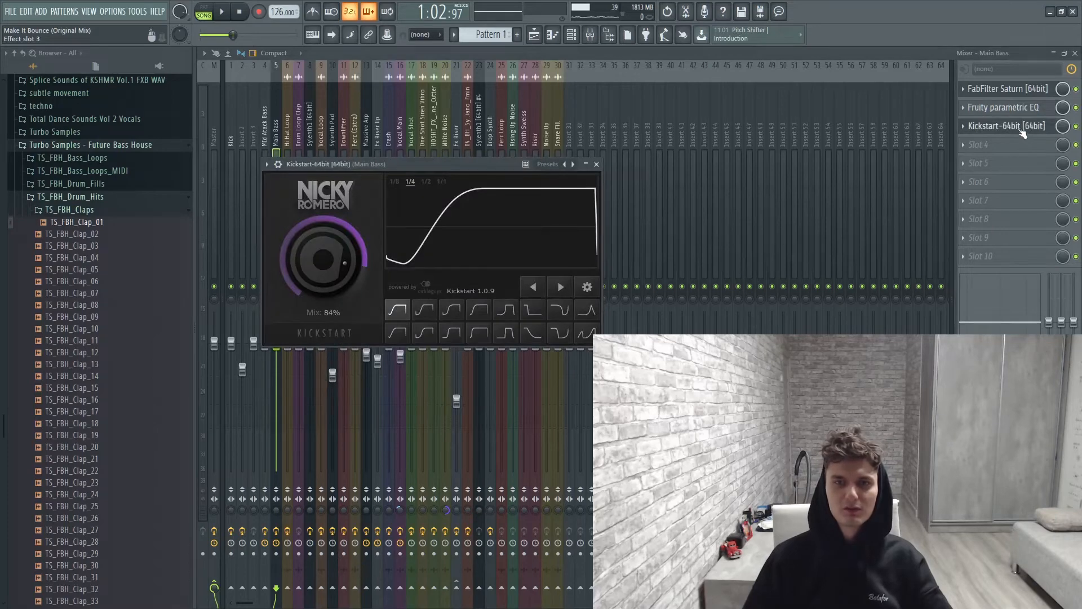
click(1023, 130)
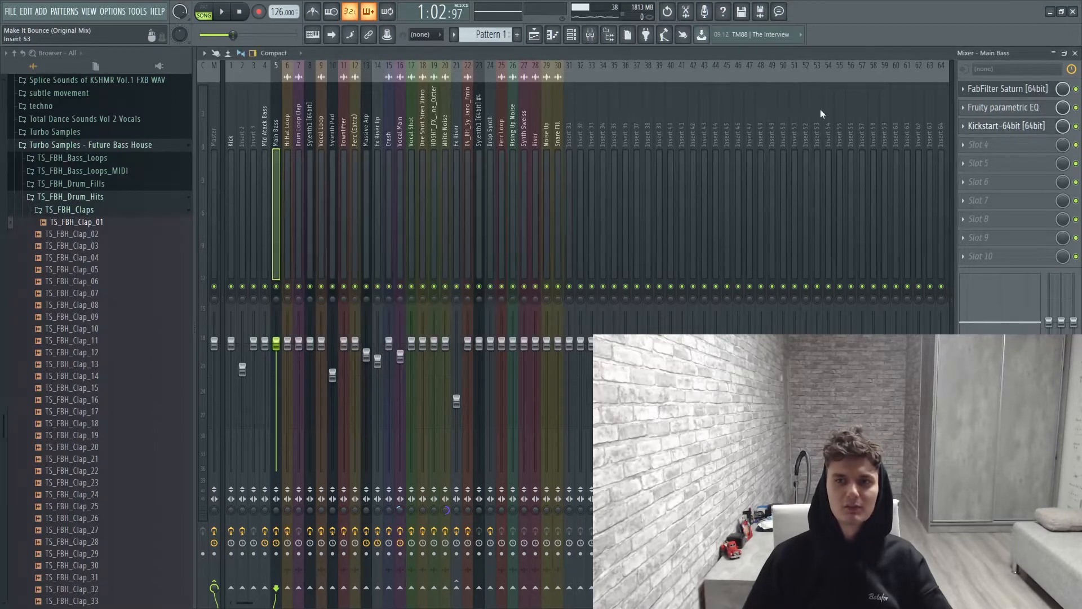
Solo the Diva #2 instrument in Pattern 1's channels and audition it on its own.
click(568, 40)
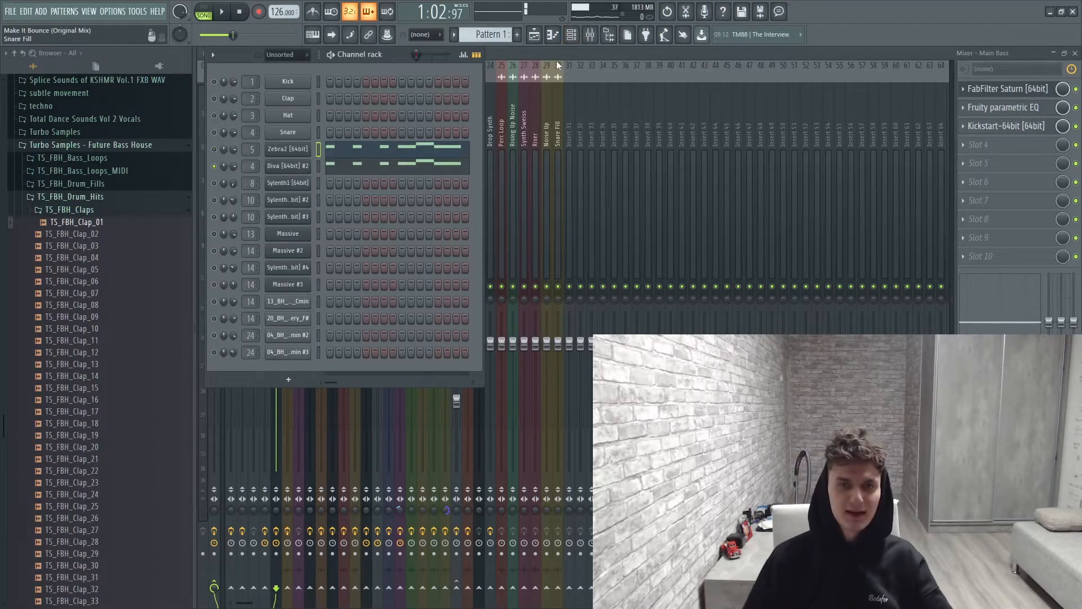
key(space)
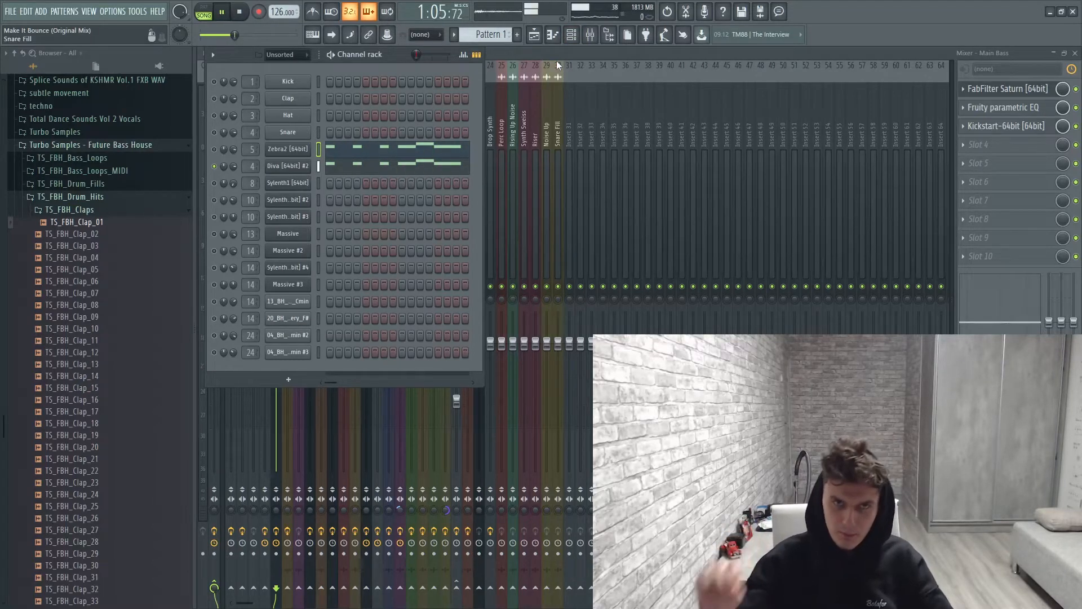
key(F6)
key(space)
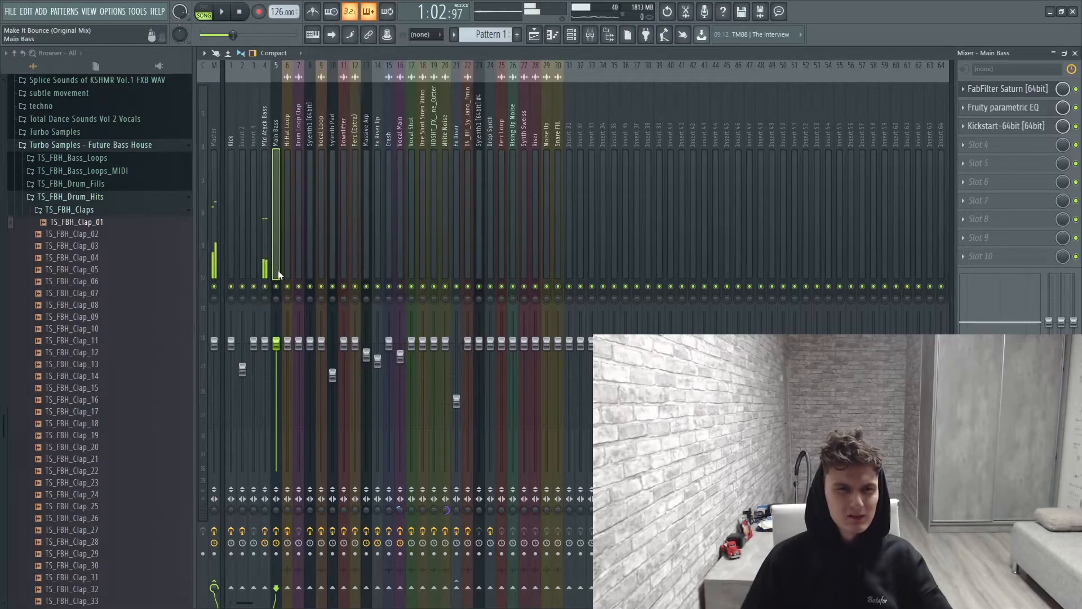
View the Fruity parametric EQ 2 and EchoBoy effects on the Mid Atack Bass channel during playback.
click(266, 254)
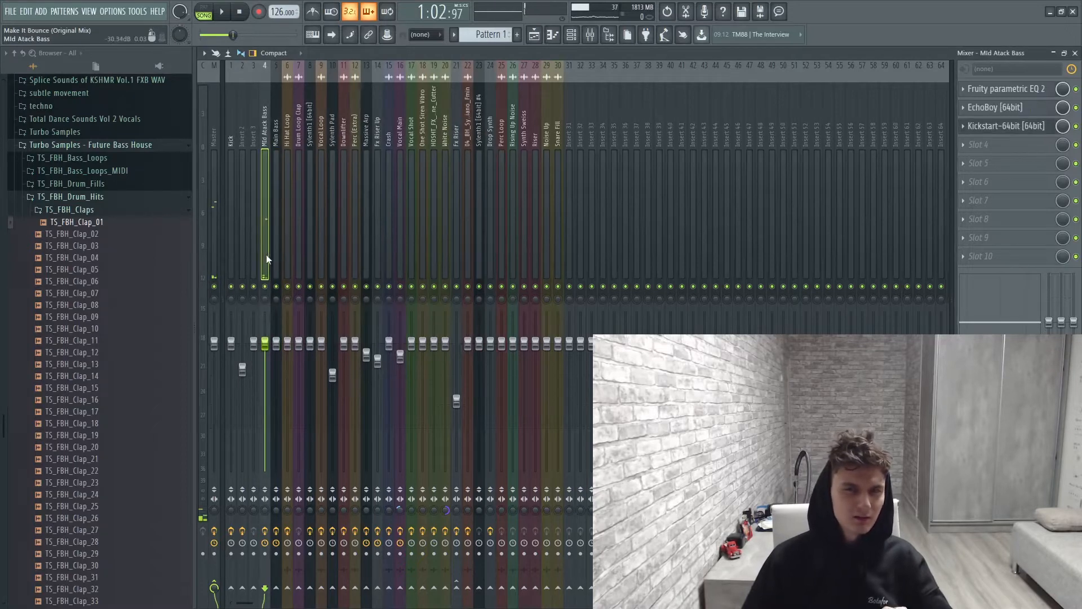
click(1023, 90)
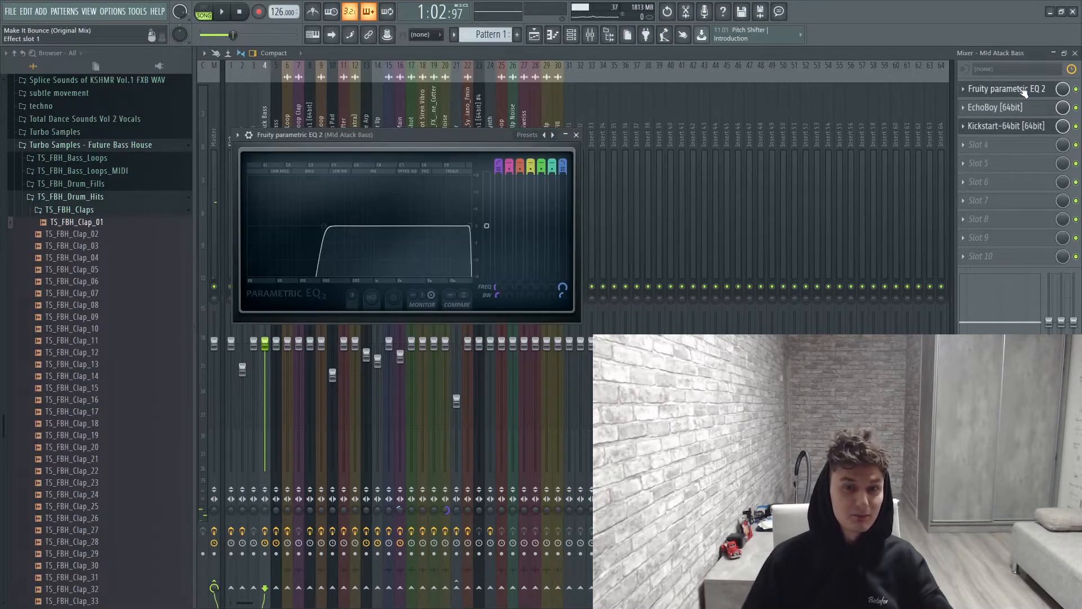
click(995, 107)
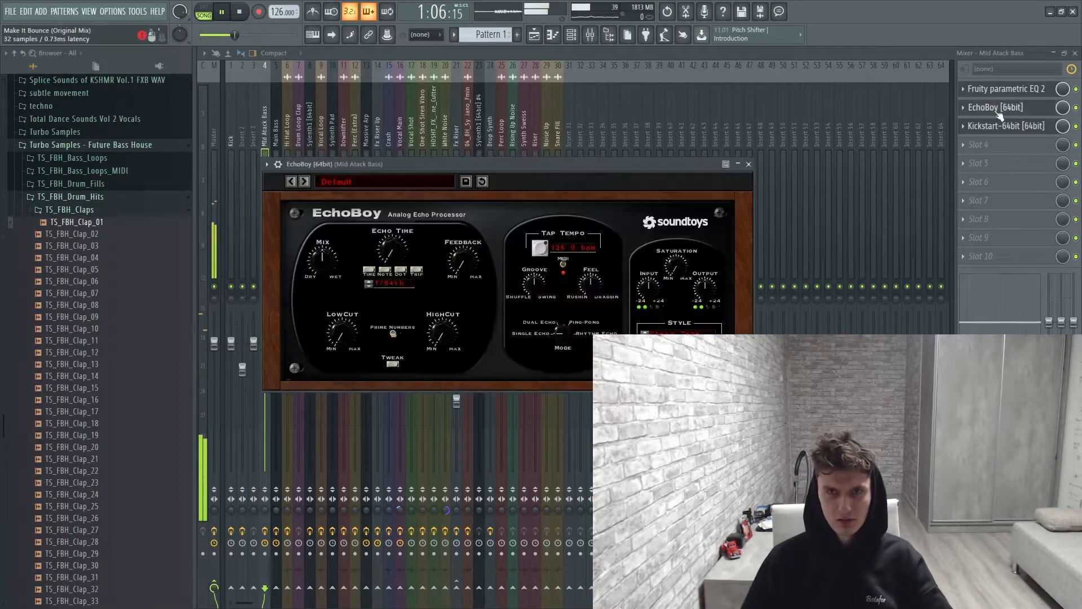
click(739, 165)
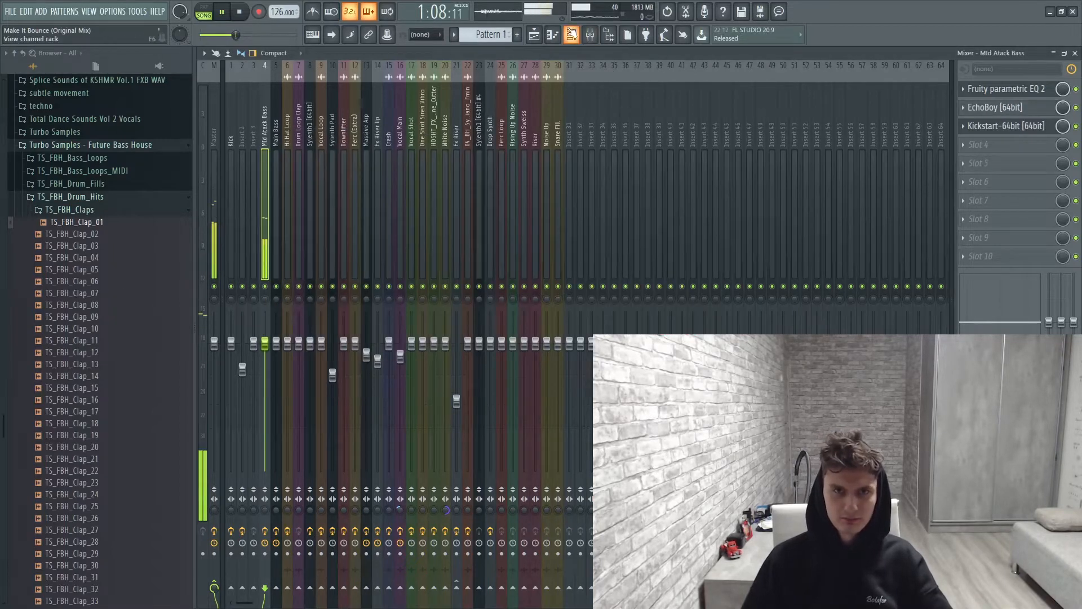
Re-enable Zebra2 and compare both basses in playback, muting and unmuting the Mid Atack Bass mixer track, then return to the playlist.
key(F6)
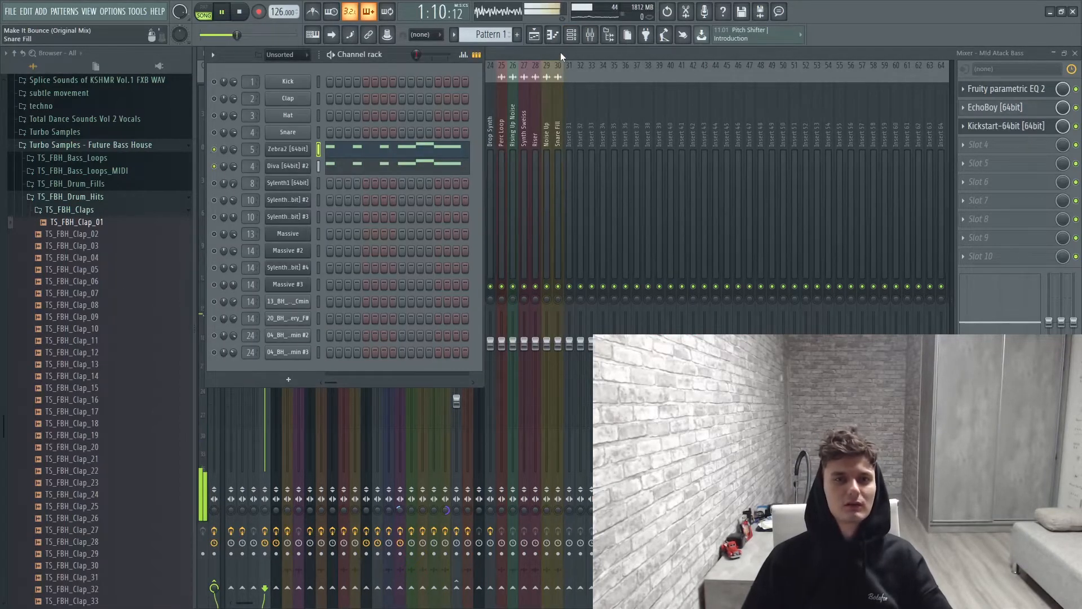
key(F6)
click(277, 240)
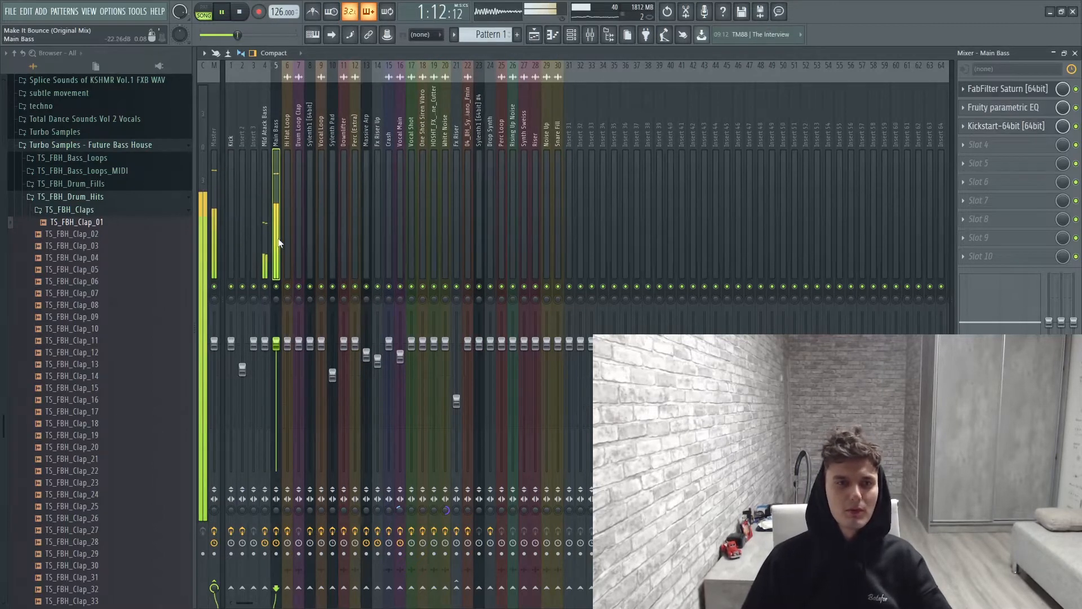
click(539, 34)
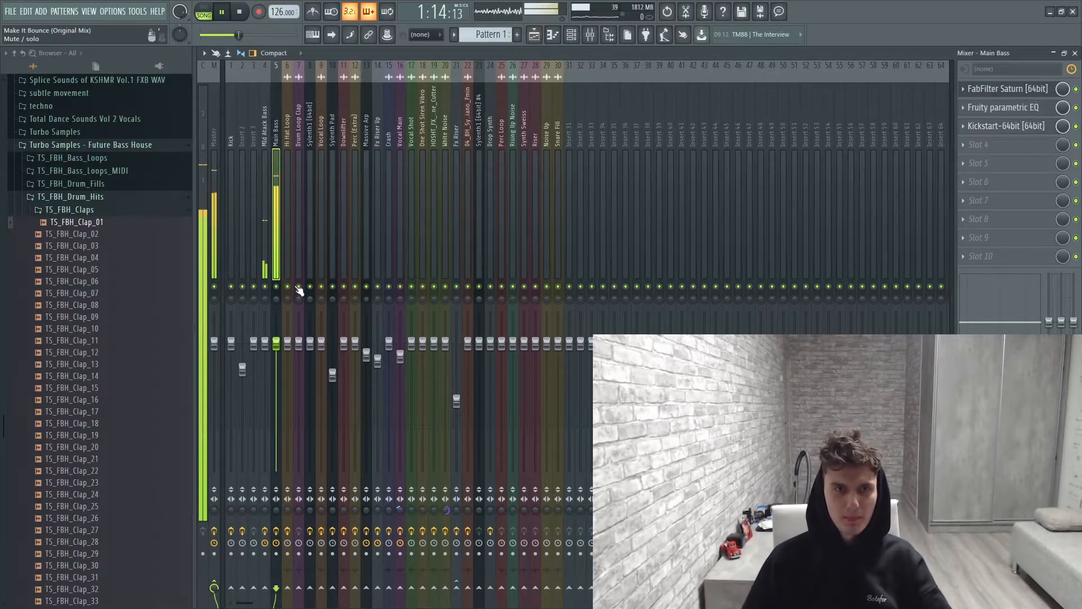
click(266, 287)
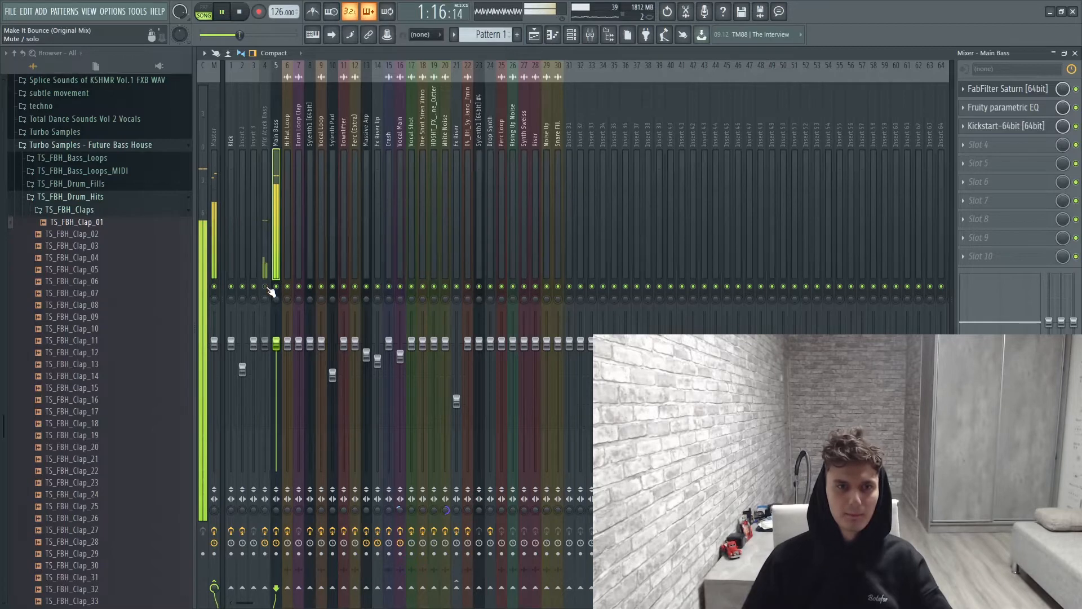
click(266, 287)
click(535, 35)
key(space)
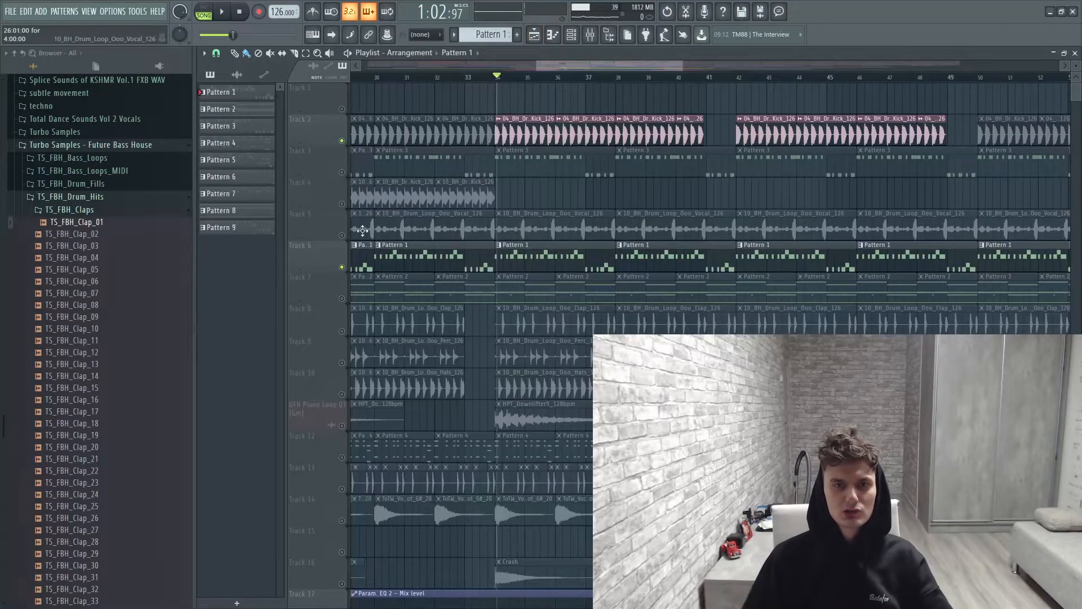
Enable Track 7 in the playlist and open Pattern 2's notes.
scroll(362, 230, down, 1)
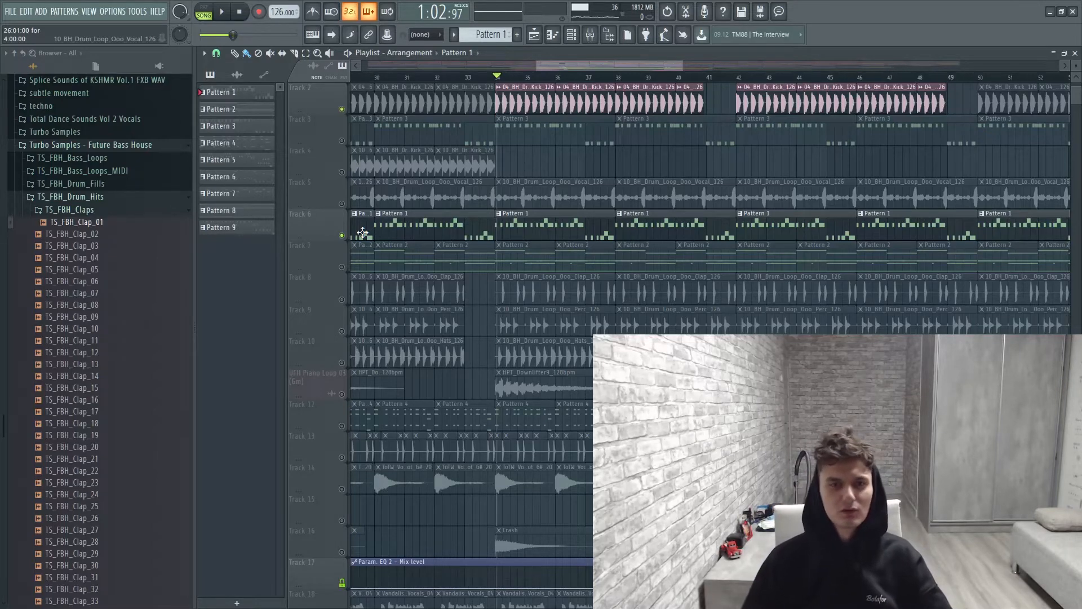
click(342, 267)
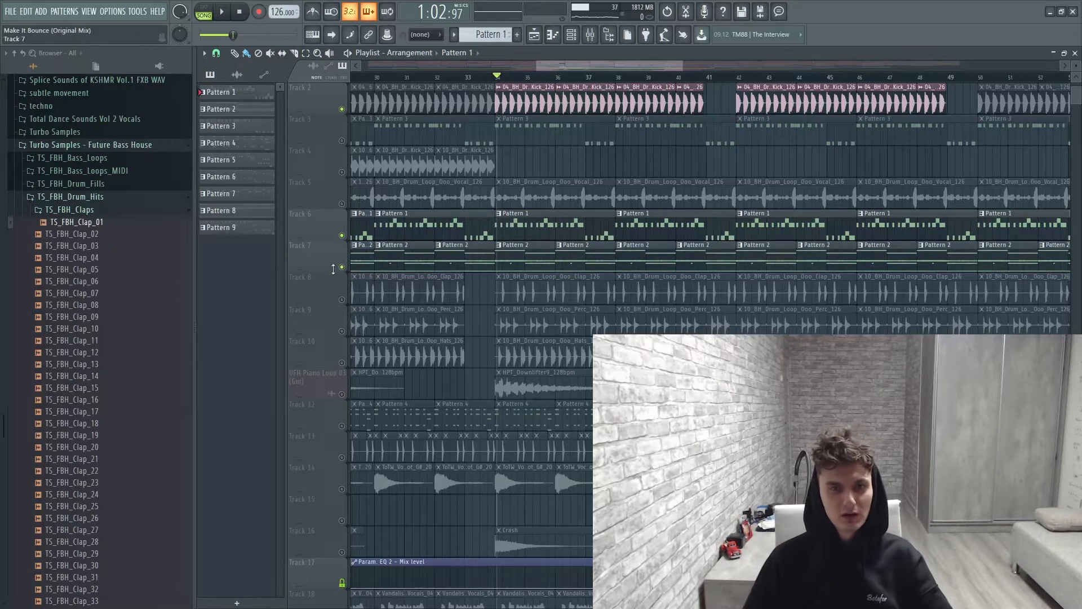
click(508, 246)
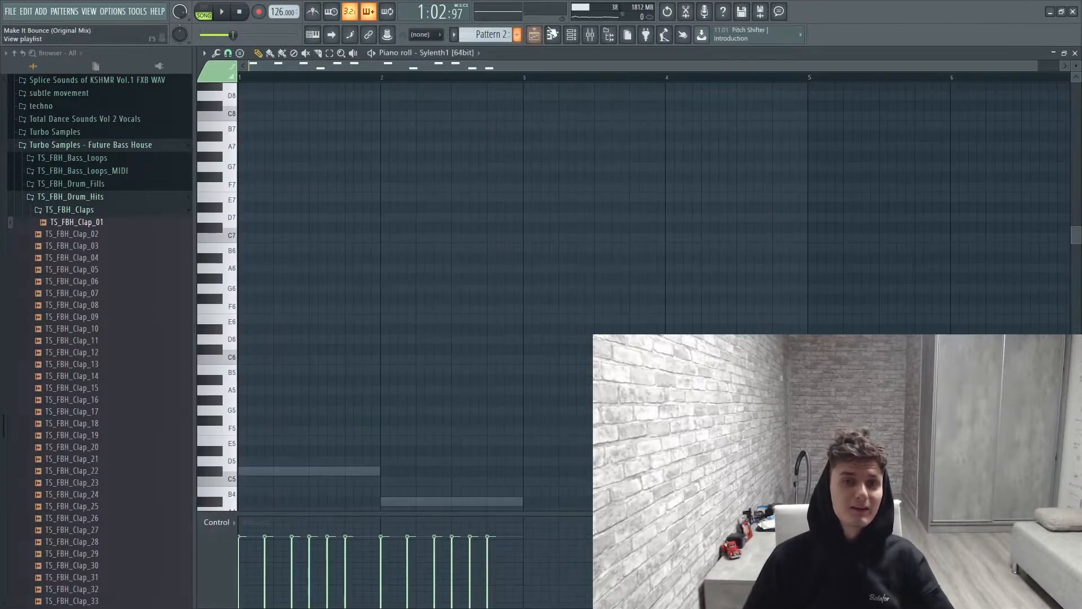
Solo the Sylenth1 #2 instrument and audition it with its notes shown in the piano roll.
click(575, 34)
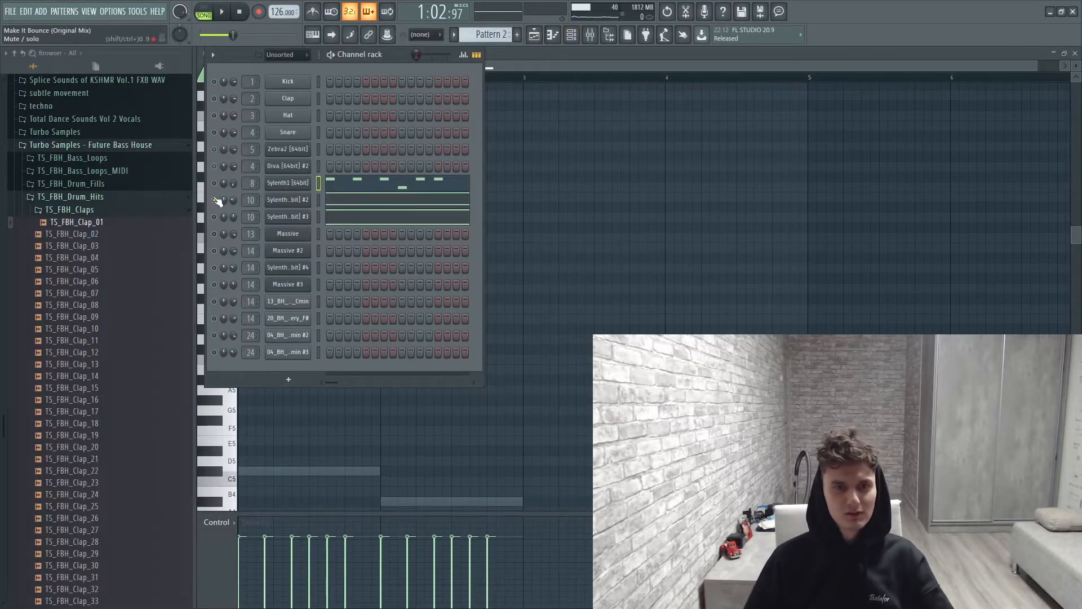
key(space)
click(387, 204)
scroll(387, 210, down, 3)
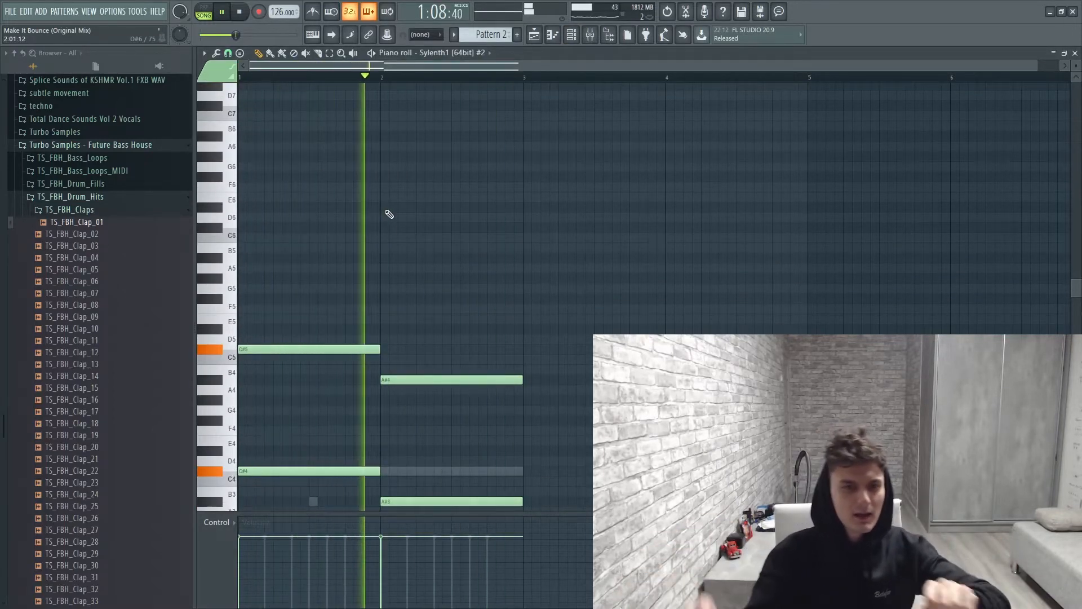
key(space)
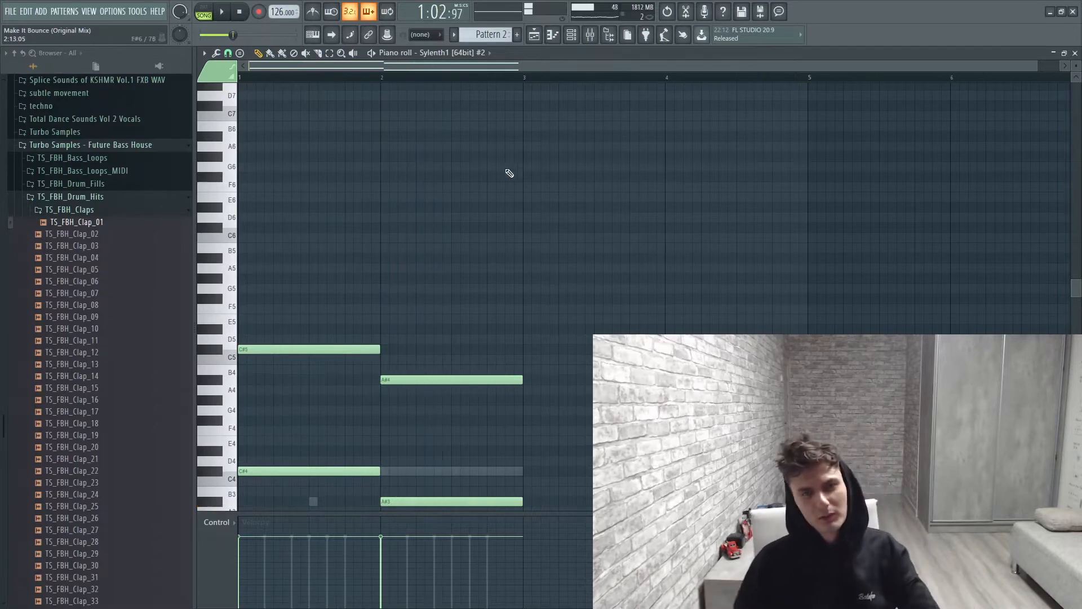
View the VANDALISM_Lead_Limitless preset in the Sylenth1 #2 instrument.
click(571, 34)
click(289, 204)
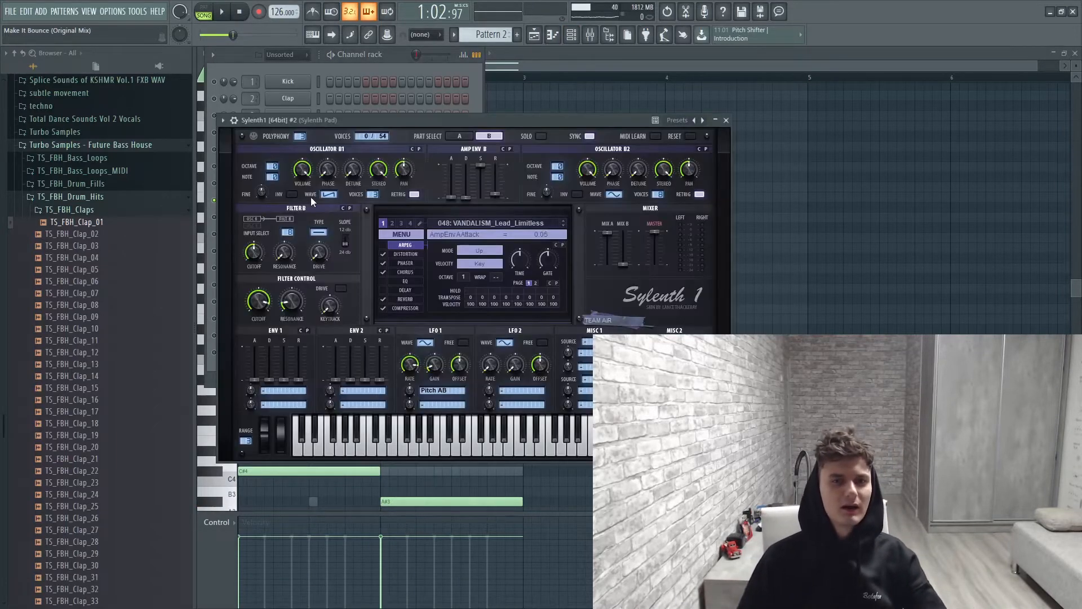
click(726, 122)
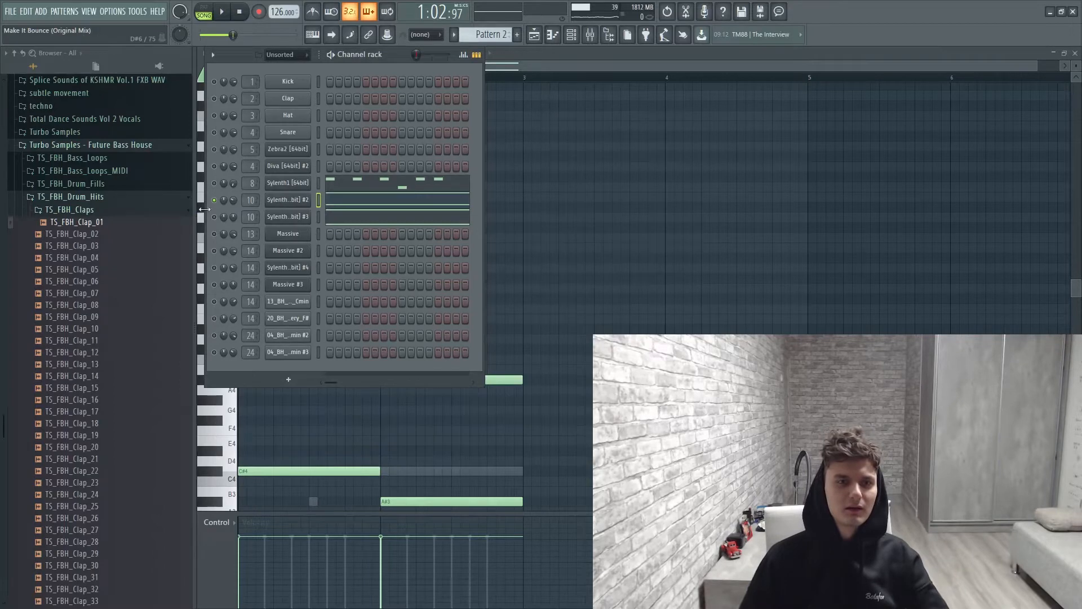
Solo the Sylenth1 #3 instrument and audition its notes in the piano roll.
click(373, 222)
key(space)
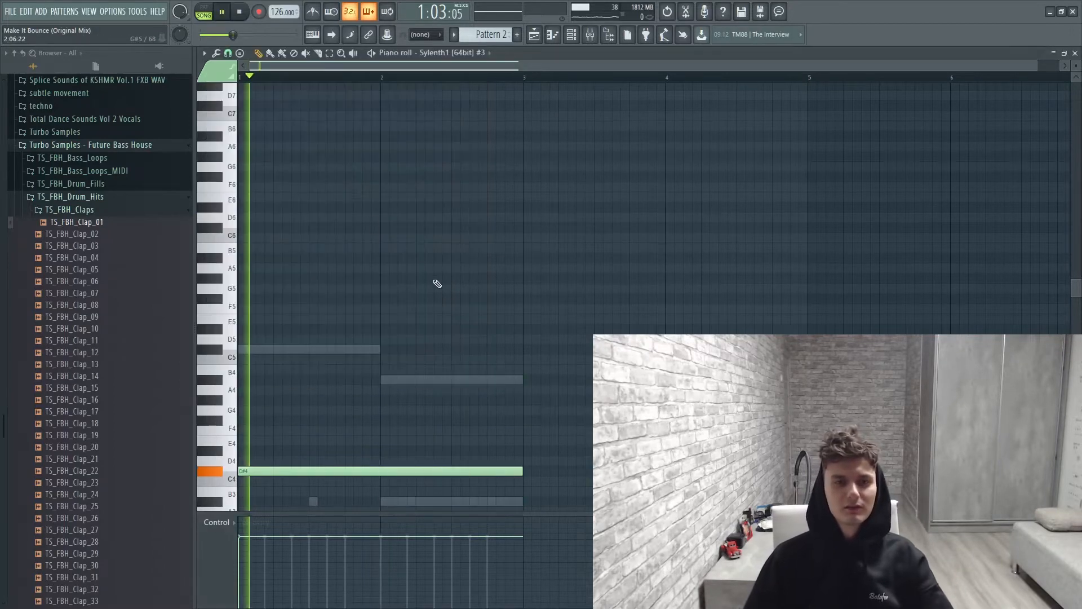
scroll(430, 345, up, 5)
key(space)
key(space)
key(F6)
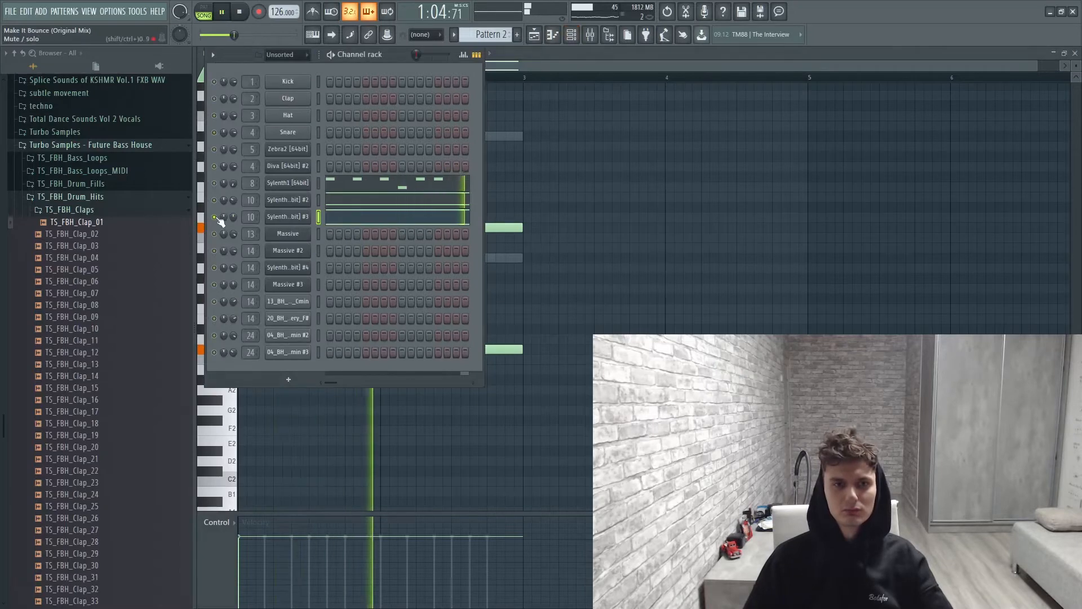
key(space)
View the Fruity parametric EQ 2 curve on the Sylenth Pad mixer channel.
click(590, 34)
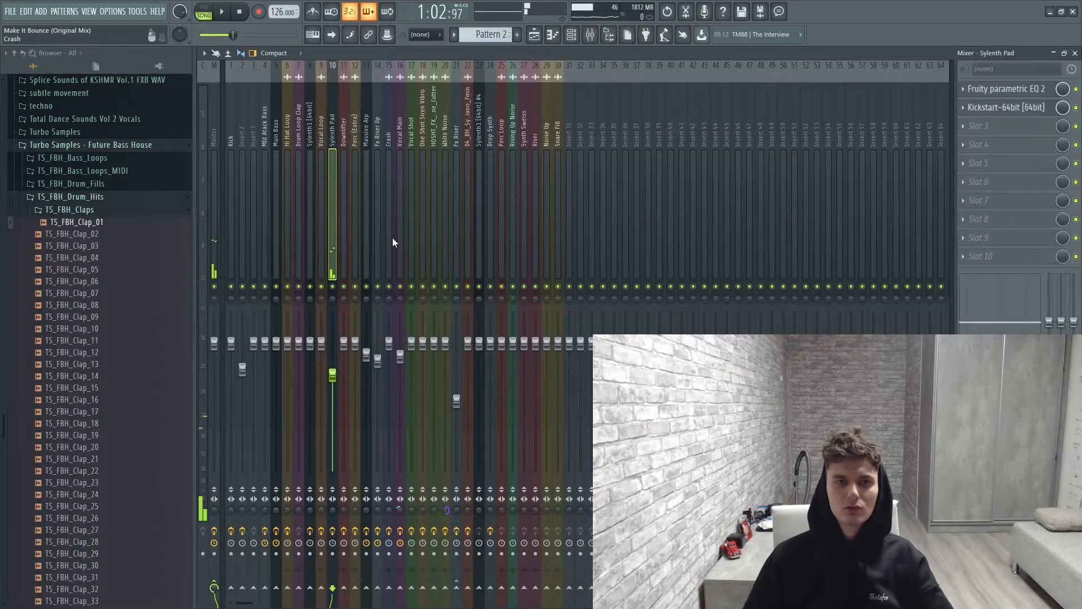
click(1021, 88)
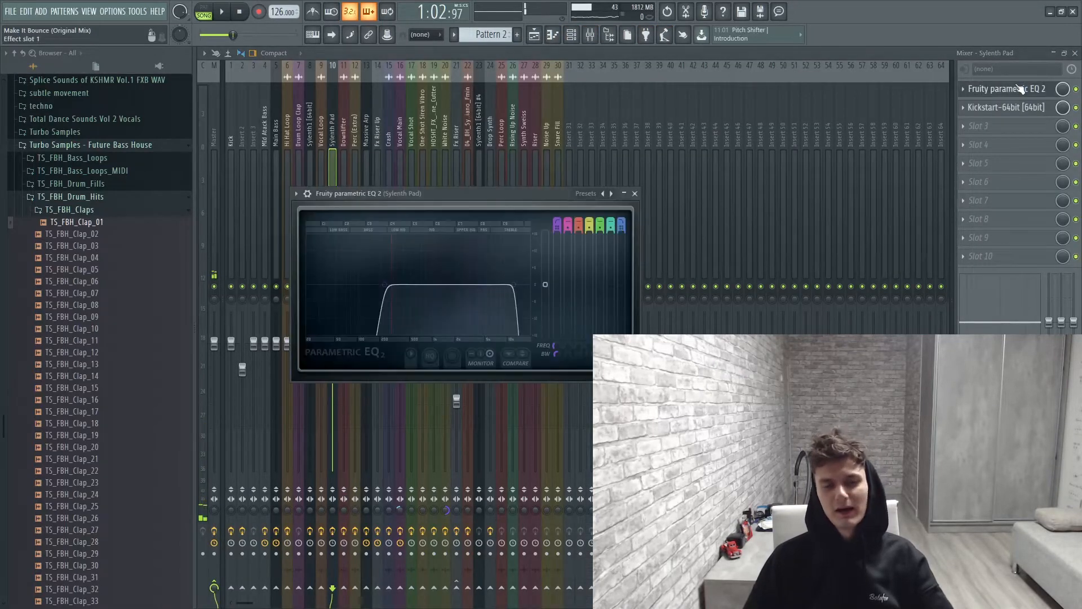
click(1020, 88)
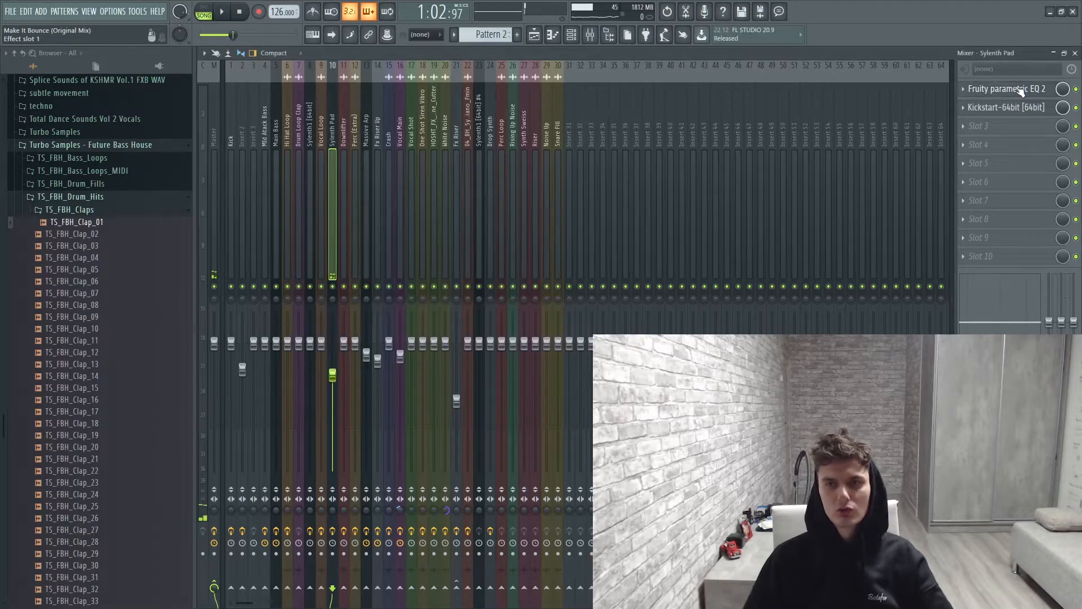
Solo Track 8 in the playlist and view the 10_BH_Drum_Loop_Ooo_Clap_126 sample's settings.
click(534, 35)
right_click(342, 267)
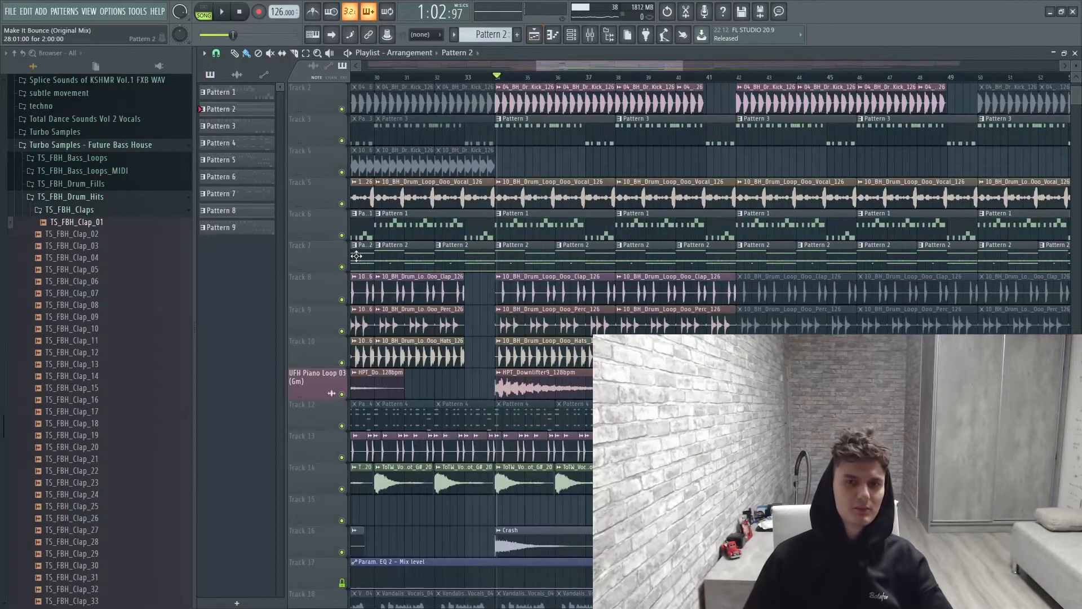
right_click(342, 299)
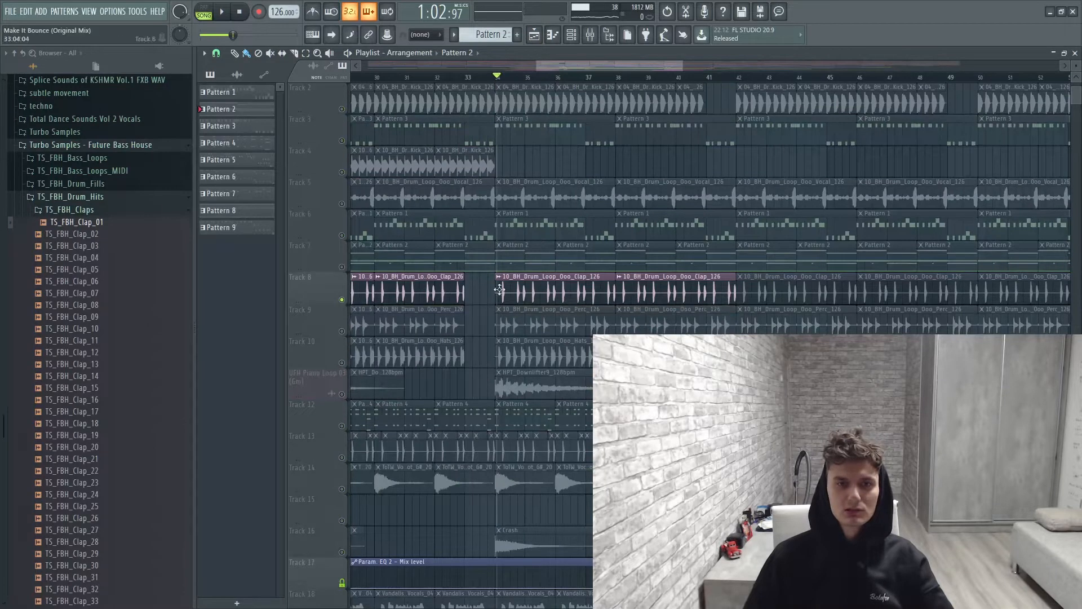
double_click(554, 287)
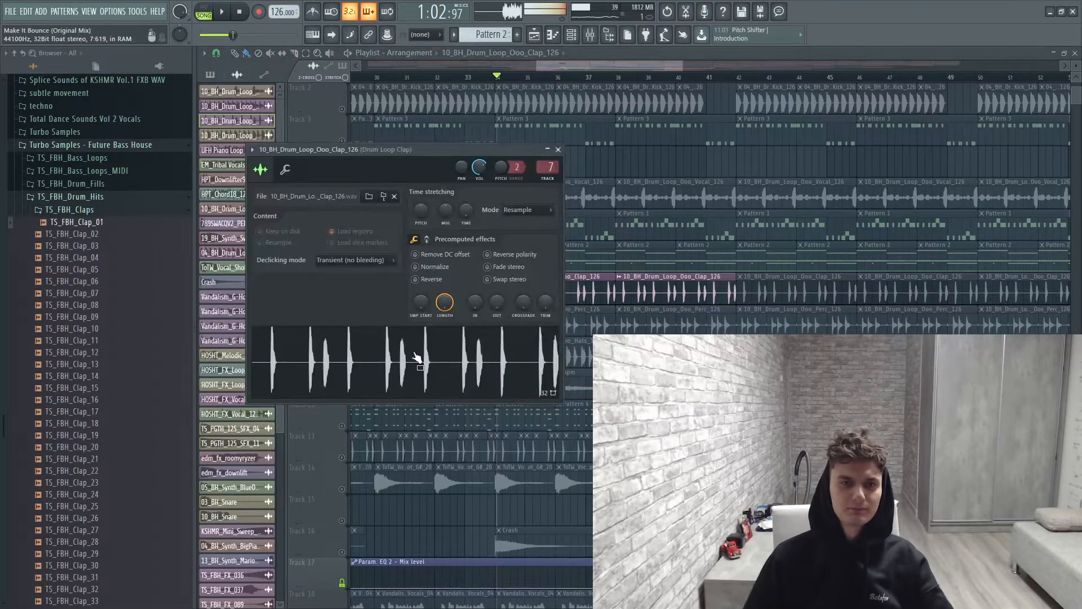
click(559, 149)
Enable the kick on Track 2 and audition it together with the clap loop.
scroll(389, 207, up, 1)
key(space)
click(342, 140)
scroll(437, 226, down, 1)
scroll(436, 226, down, 1)
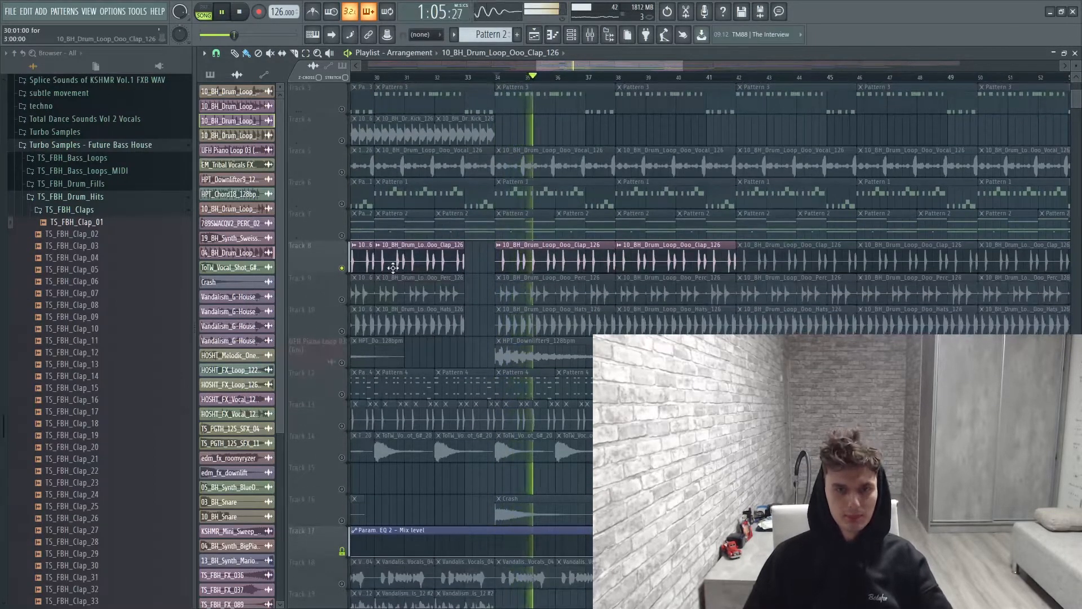
key(space)
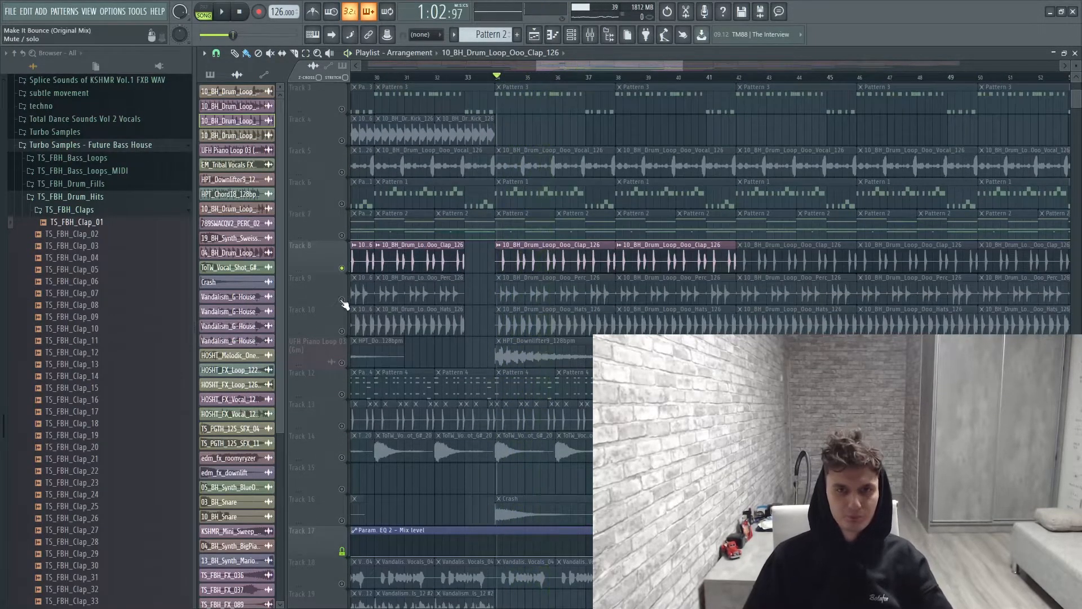
Enable Track 9, view the 10_BH_Drum_Loop_Ooo_Perc_126 sample's settings, and audition it with the kick and clap loop.
click(342, 299)
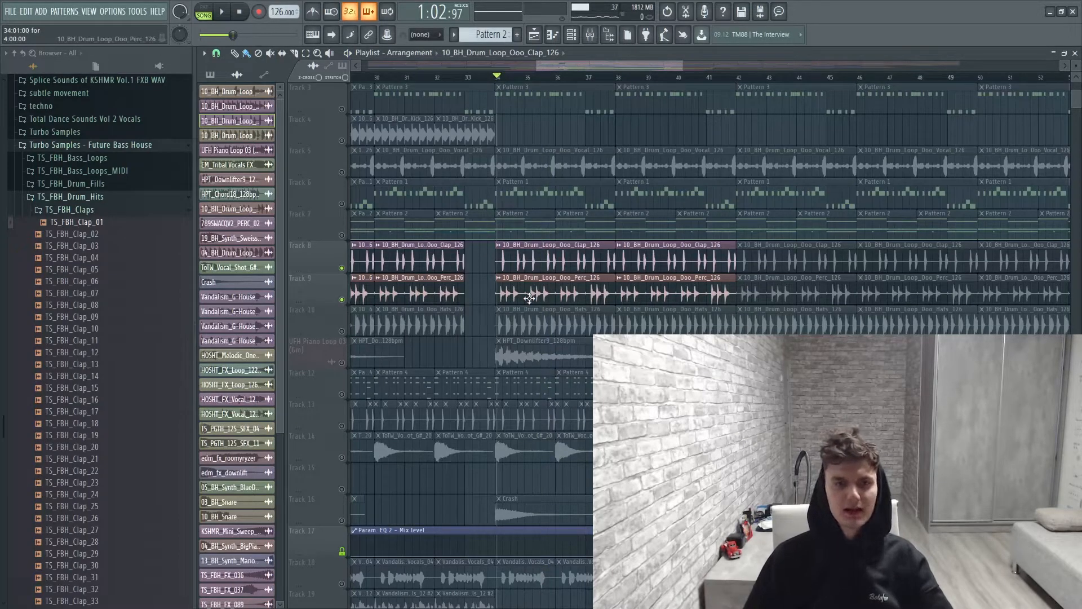
key(space)
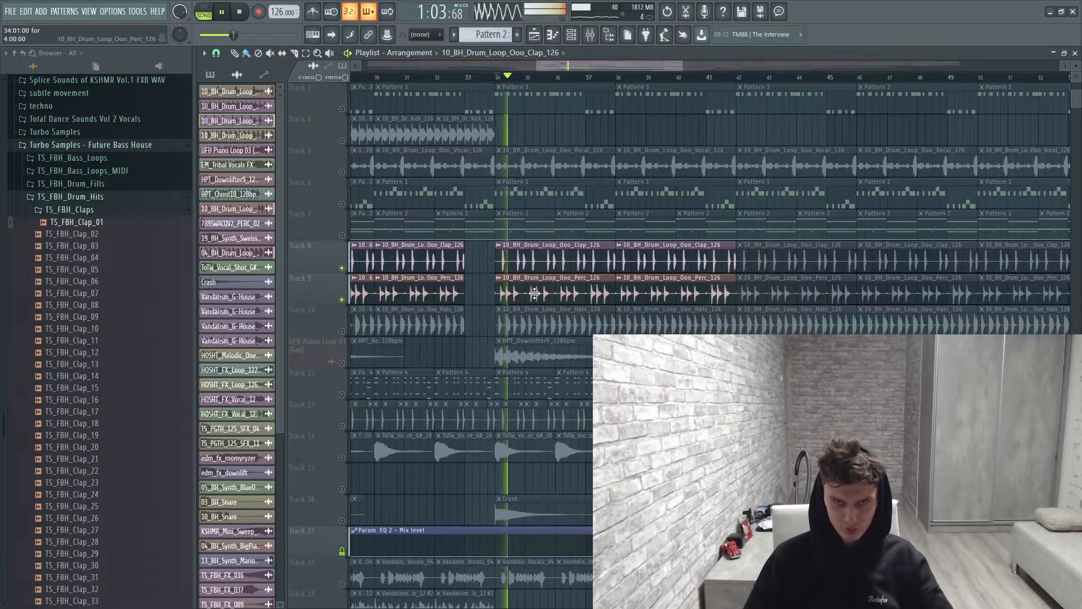
double_click(534, 298)
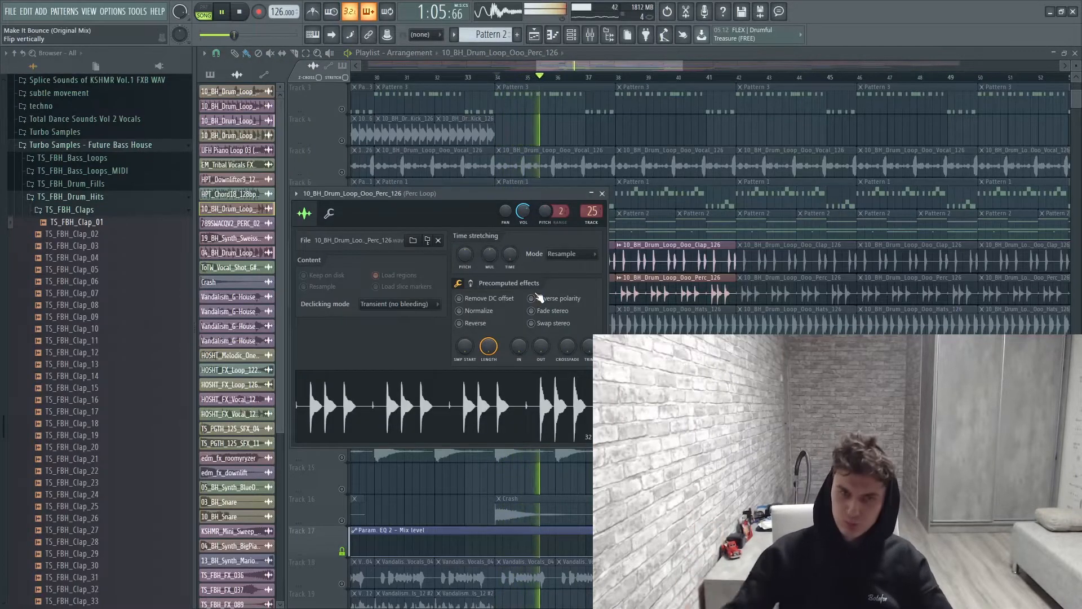
click(602, 194)
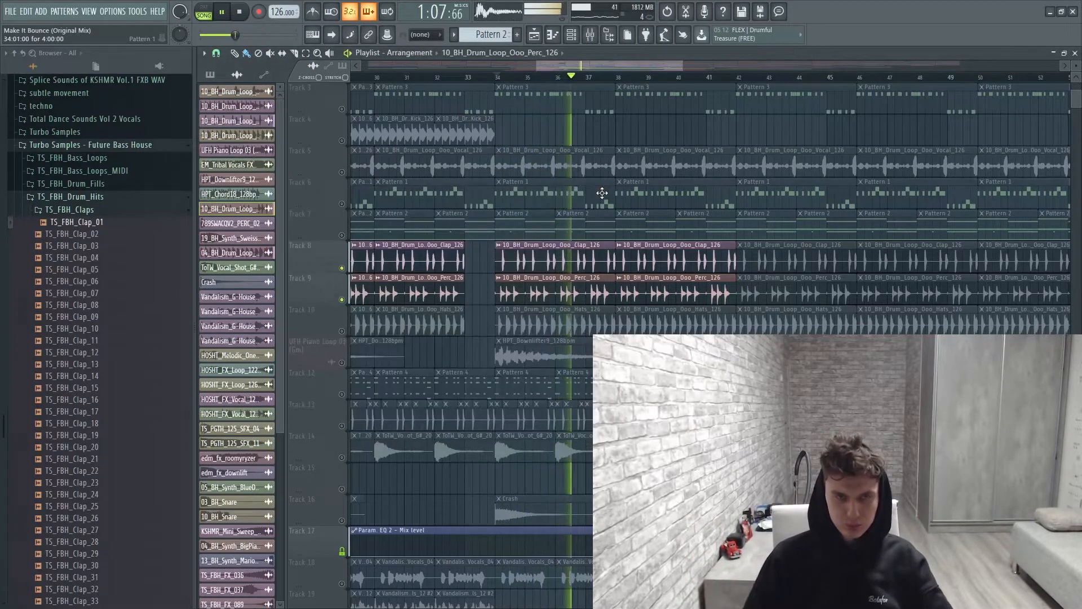
key(space)
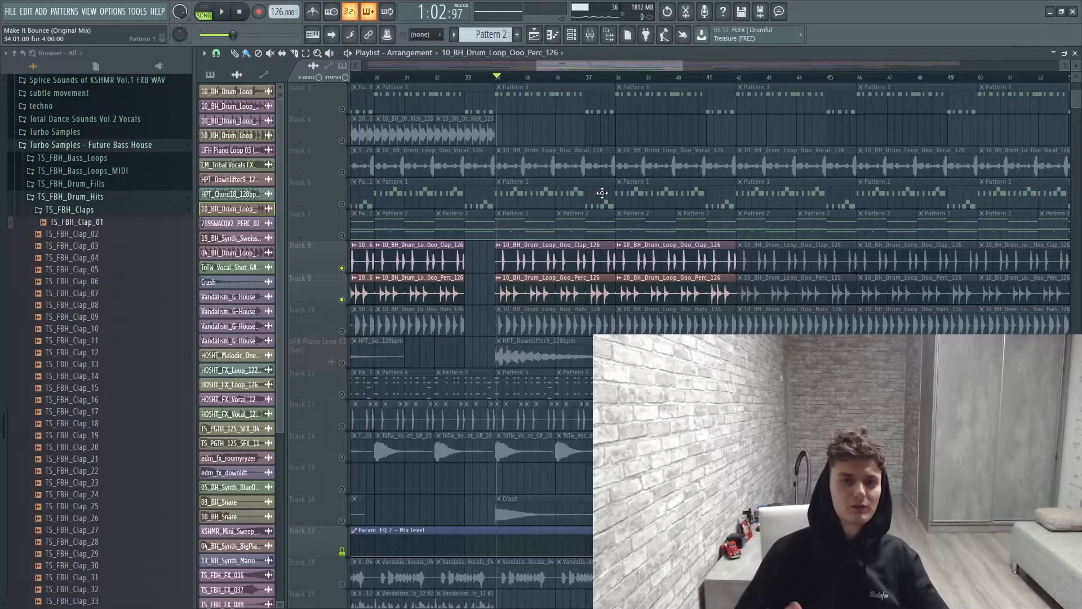
Enable the hats loop on Track 10 and Pattern 1 on Track 6 and audition them with the other drums.
click(341, 331)
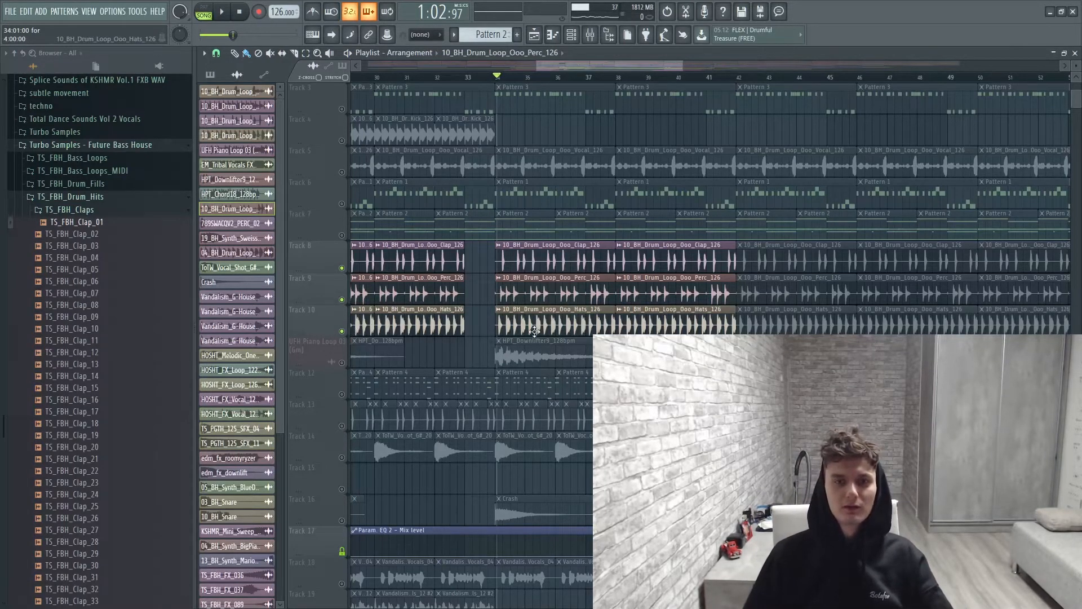
key(space)
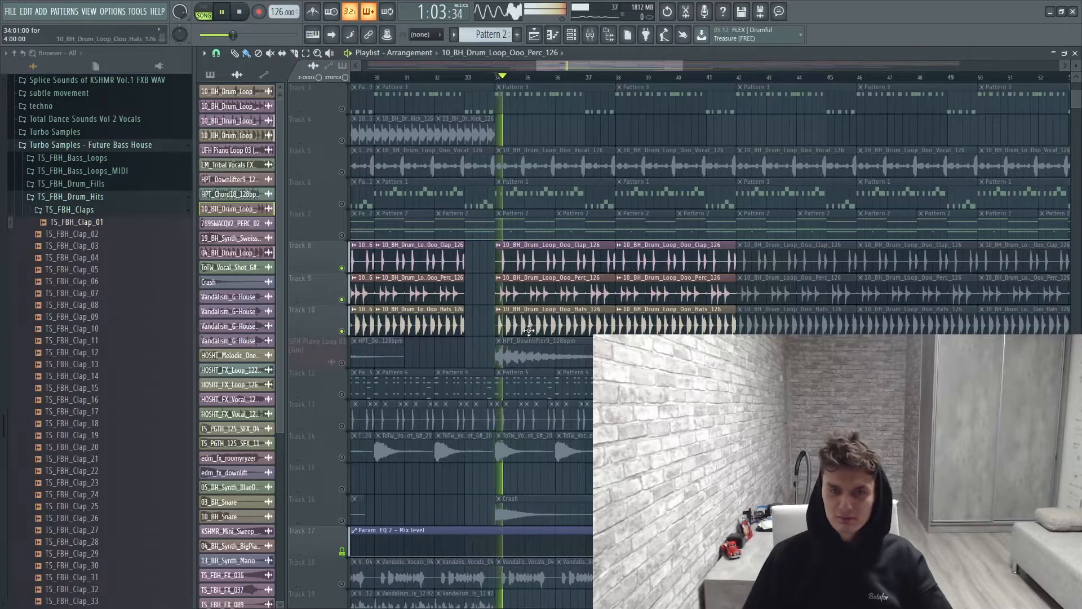
scroll(351, 199, up, 2)
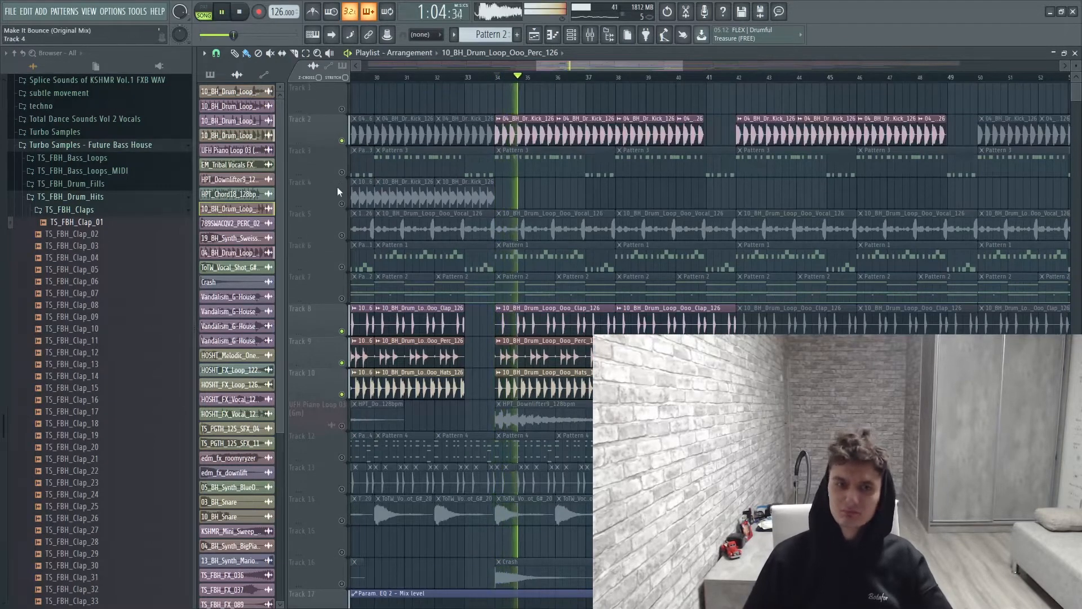
click(341, 267)
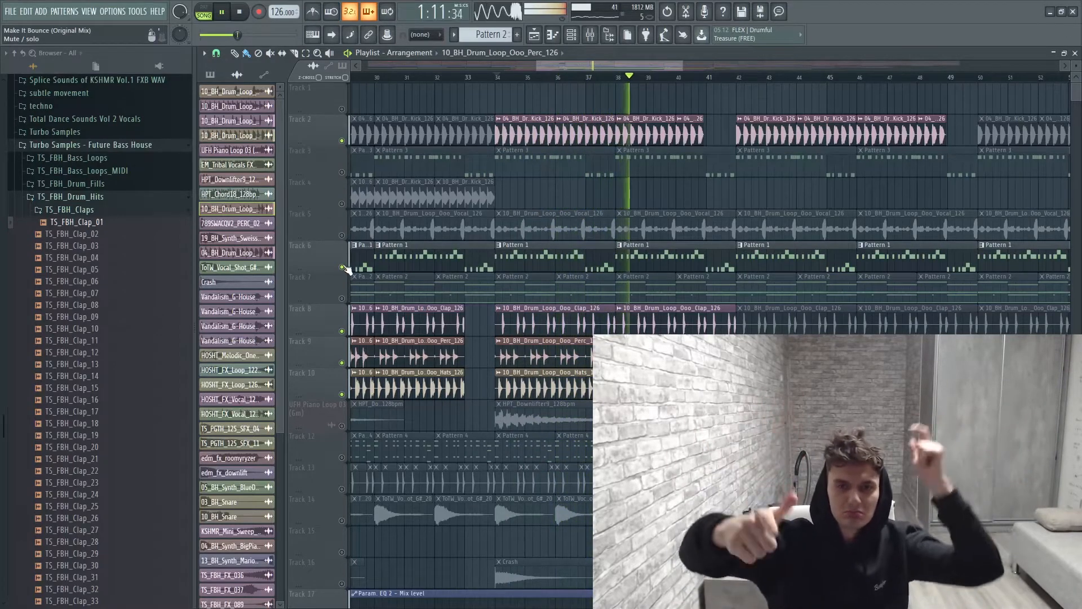
key(space)
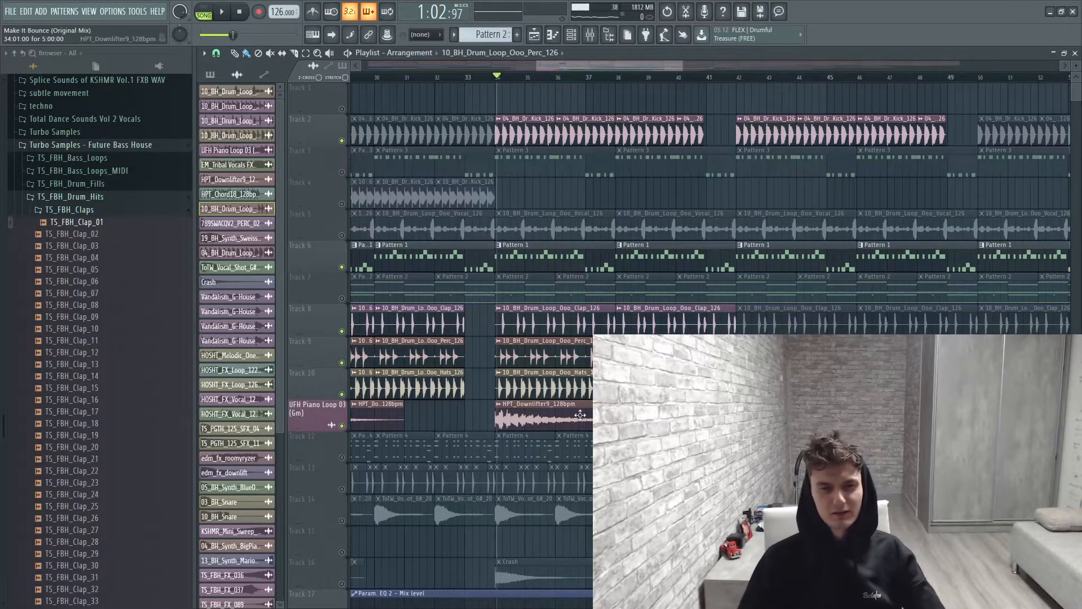
Audition the HPT_Downlifter9_128bpm clip in the mix and view its sample settings.
key(space)
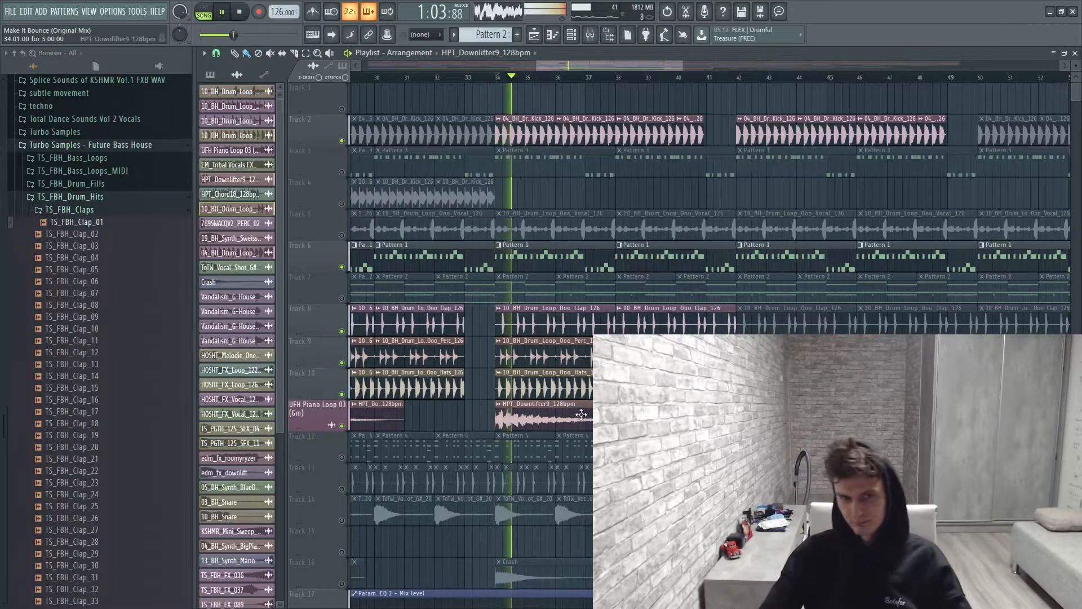
double_click(581, 415)
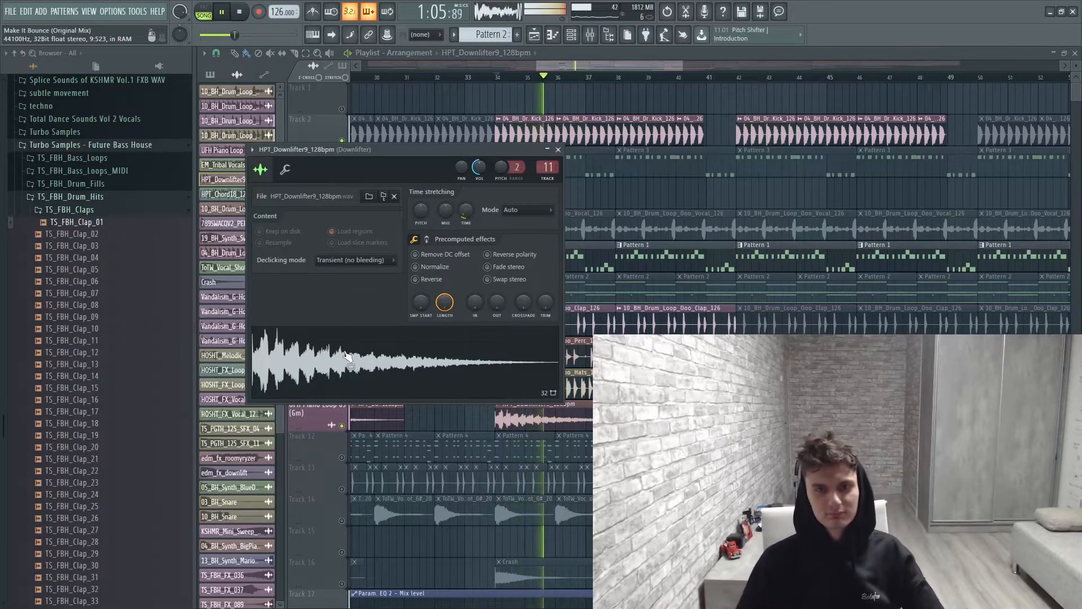
key(space)
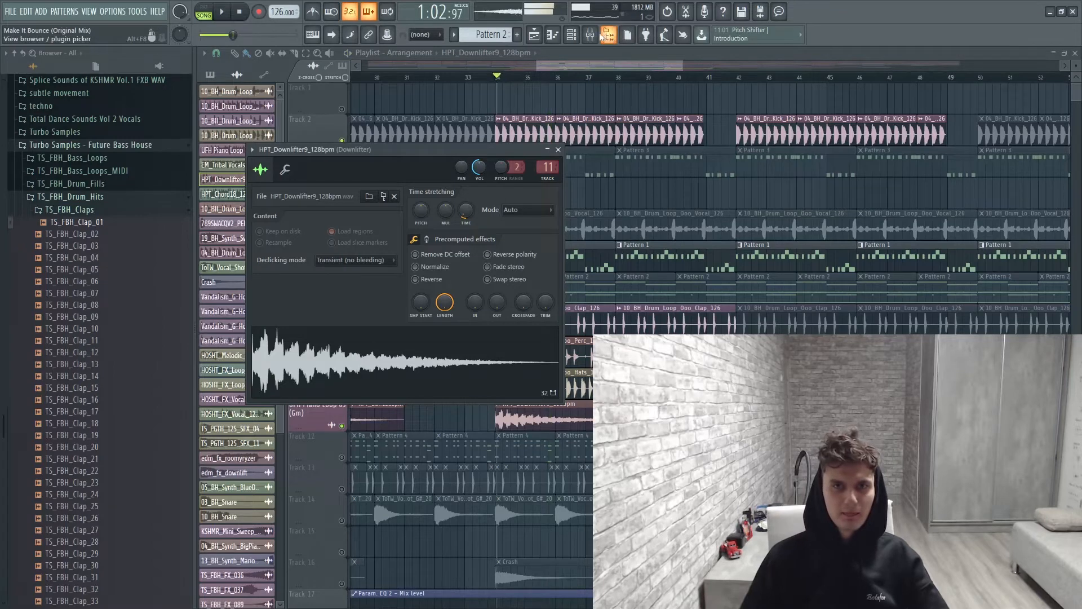
click(558, 150)
Enable the Crash on Track 16 and view its sample settings and waveform.
scroll(564, 169, down, 3)
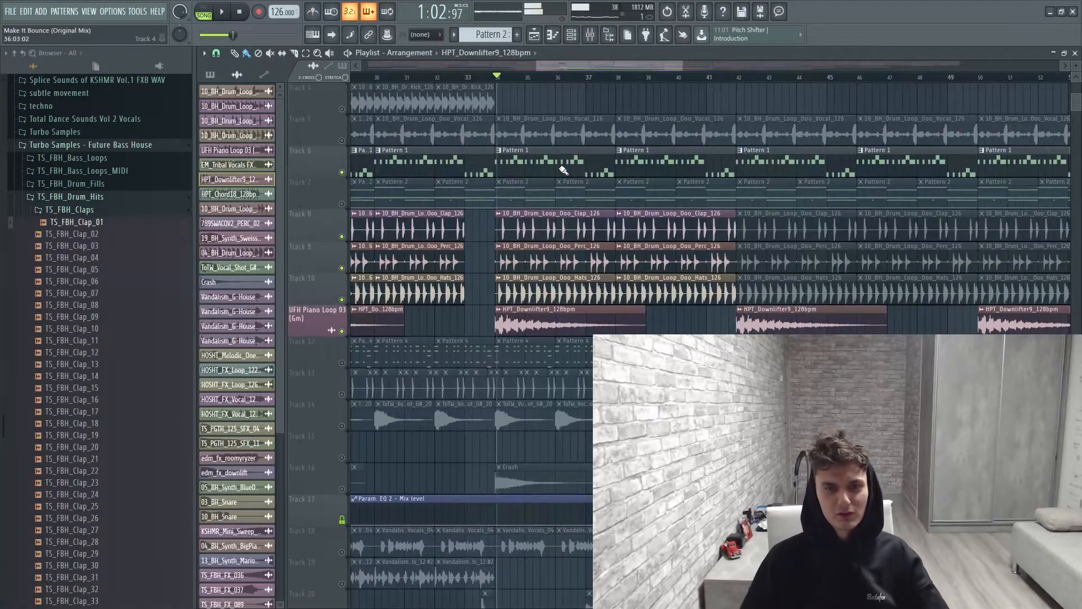
scroll(563, 169, down, 6)
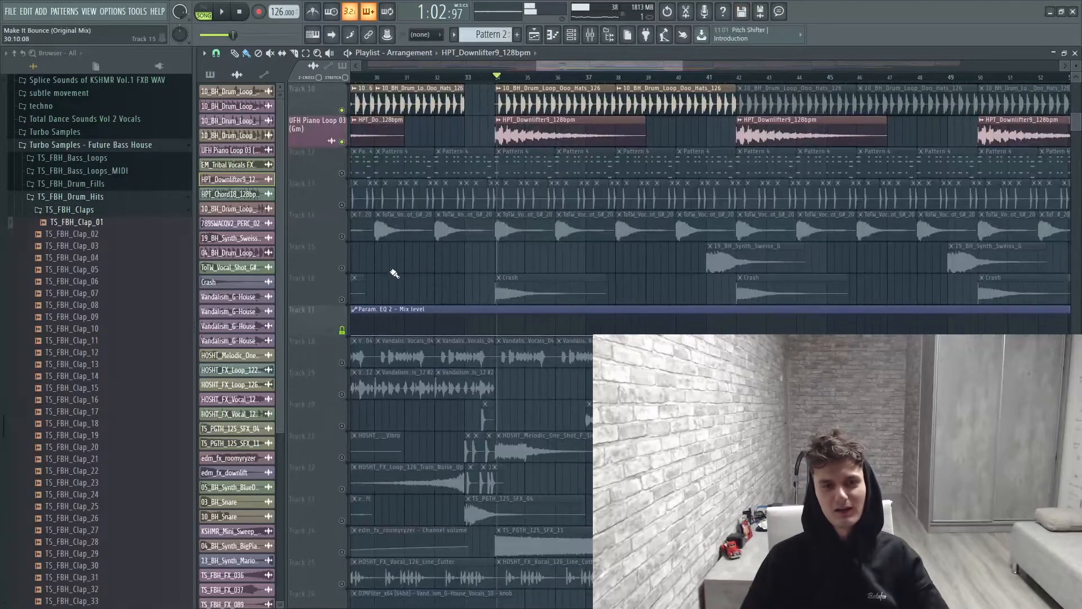
click(342, 300)
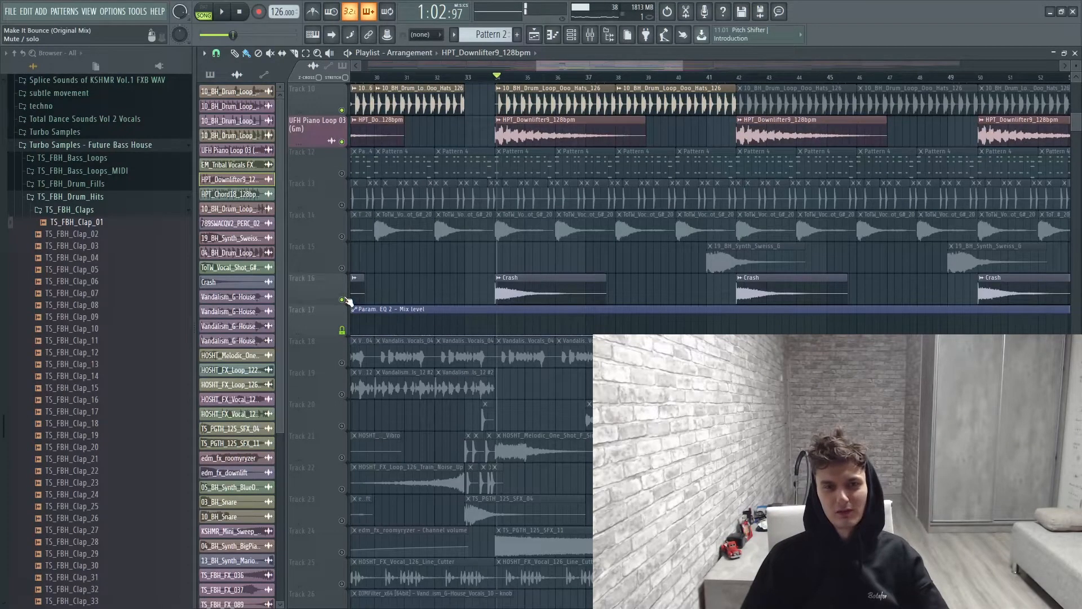
double_click(538, 283)
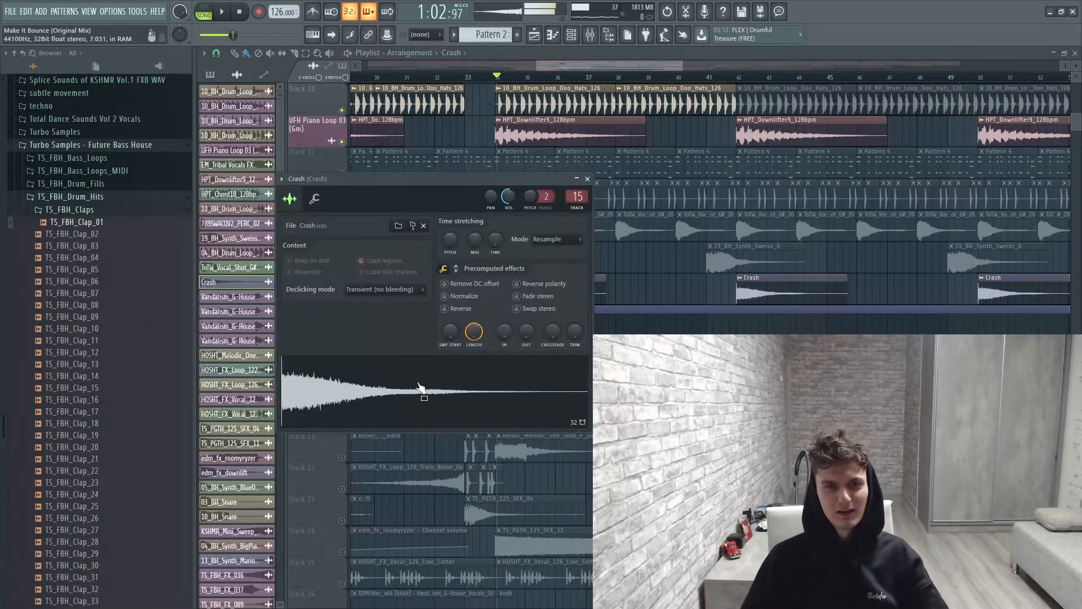
click(588, 178)
Enable Track 24, view the TS_PGTH_125_SFX_11 white noise sample's settings, and audition it in the mix.
click(342, 552)
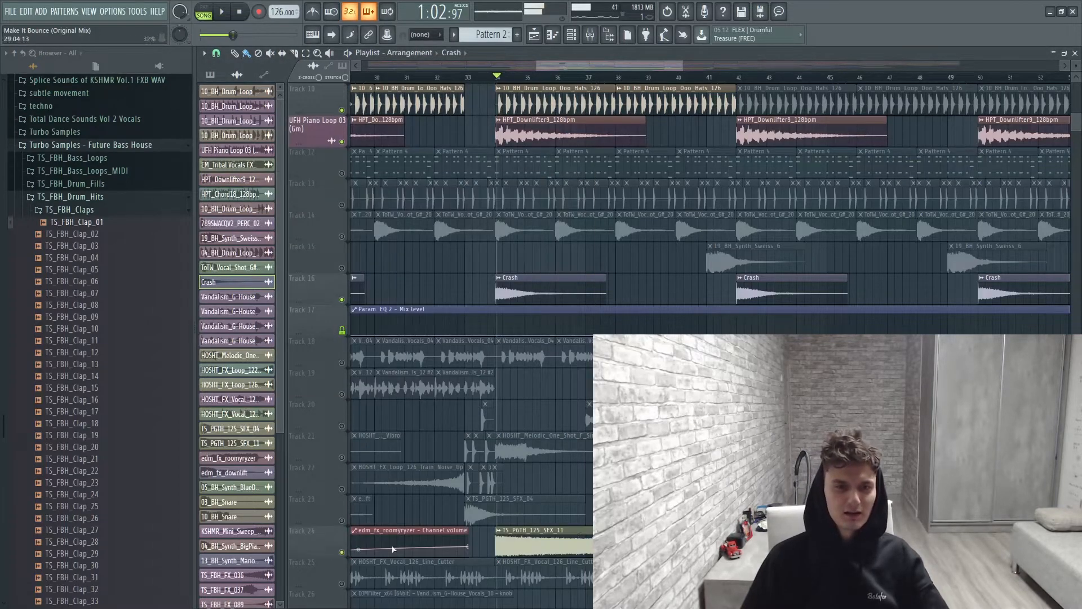
double_click(560, 548)
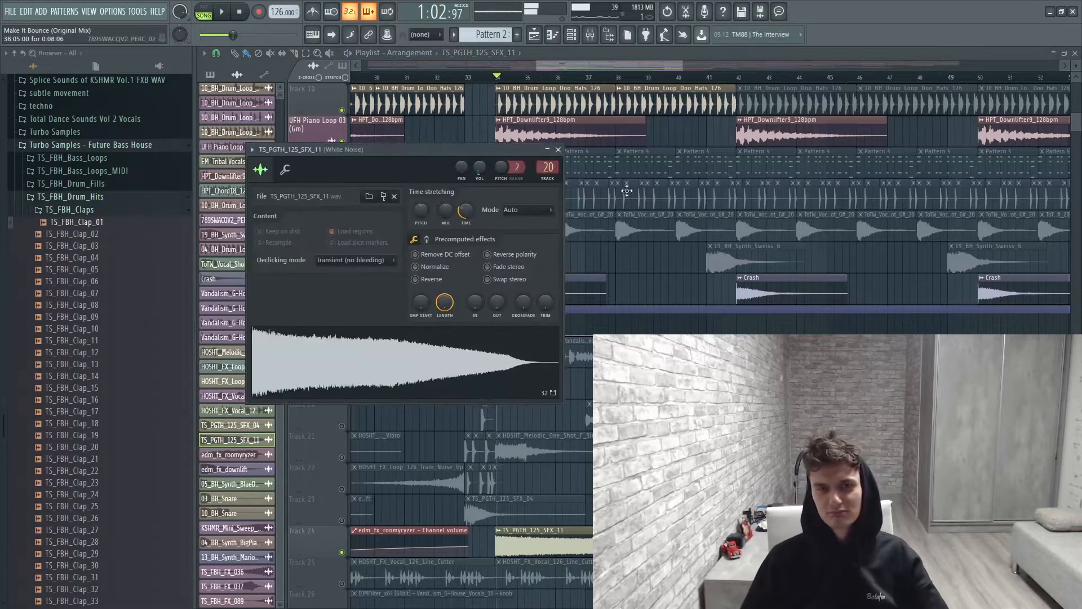
click(558, 149)
key(space)
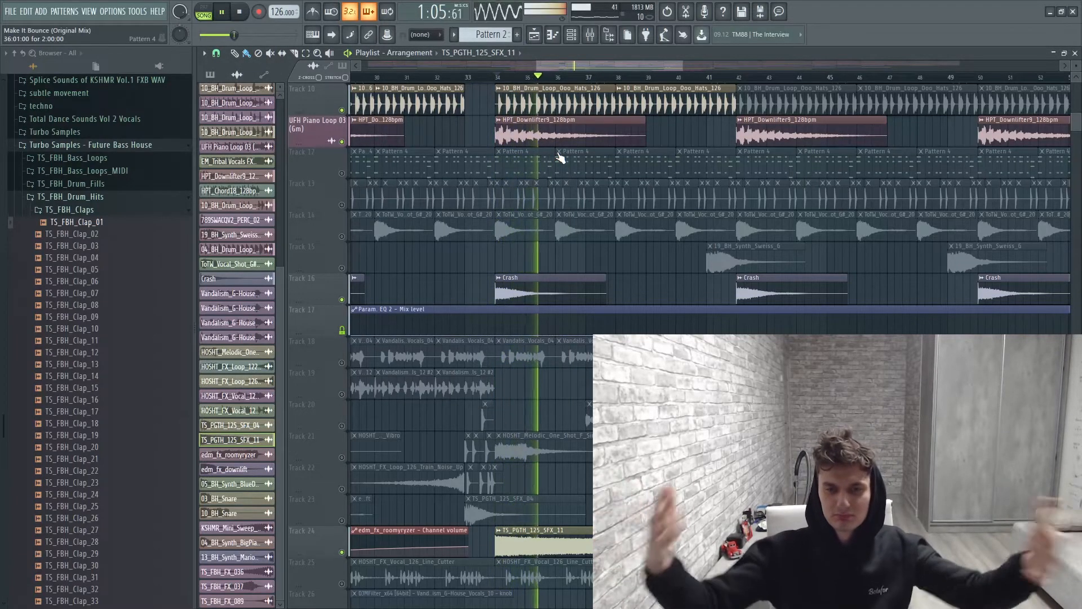
key(space)
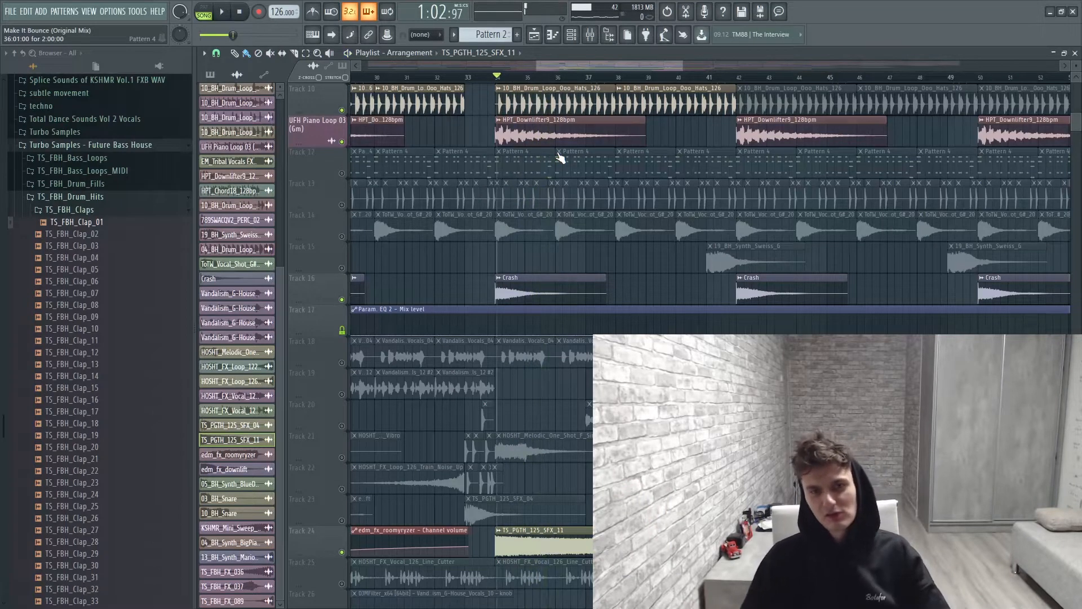
Enable the percussion on Track 13, audition it in the mix, and preview the 789SWACQV2_PERC_02 sample on its own.
click(341, 205)
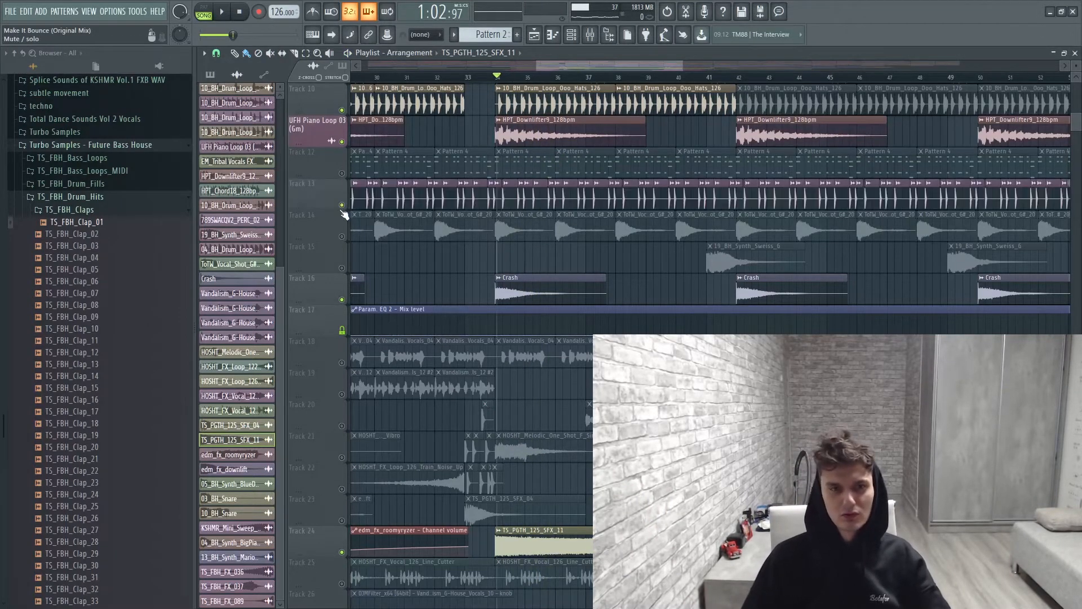
key(space)
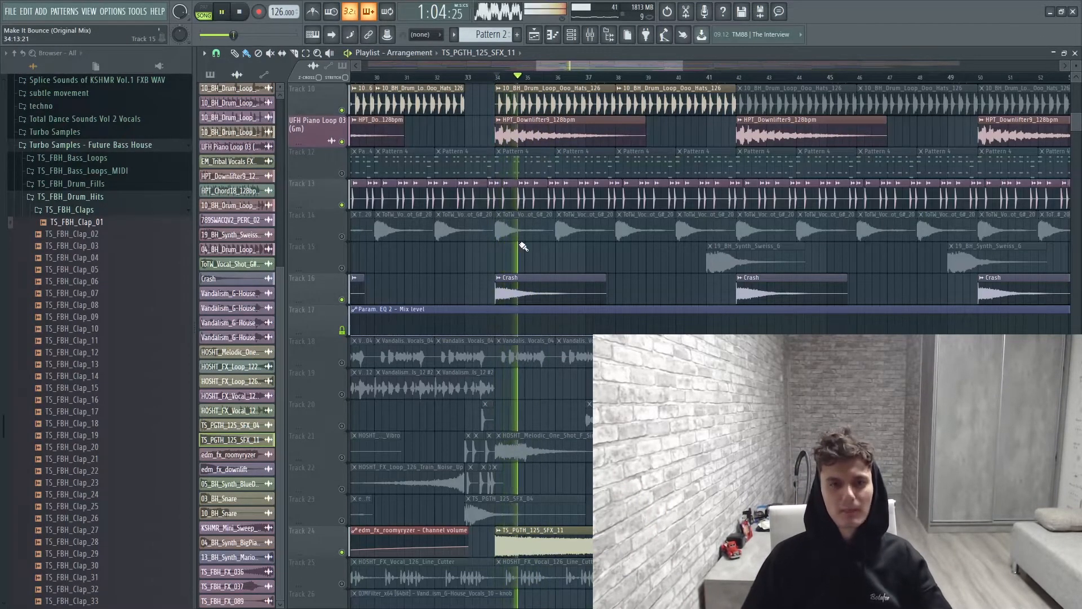
key(space)
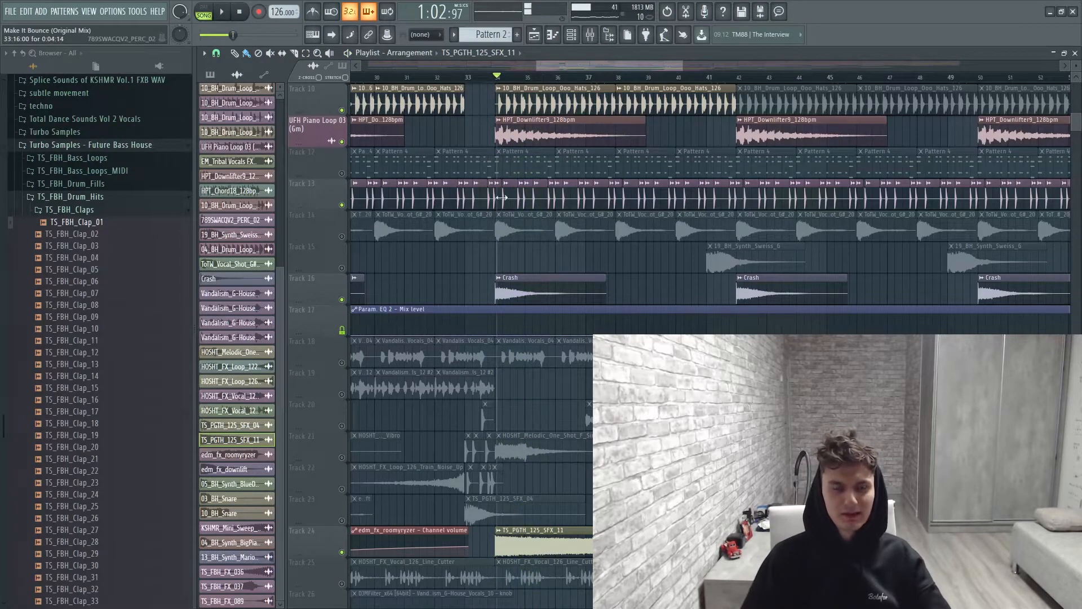
double_click(508, 200)
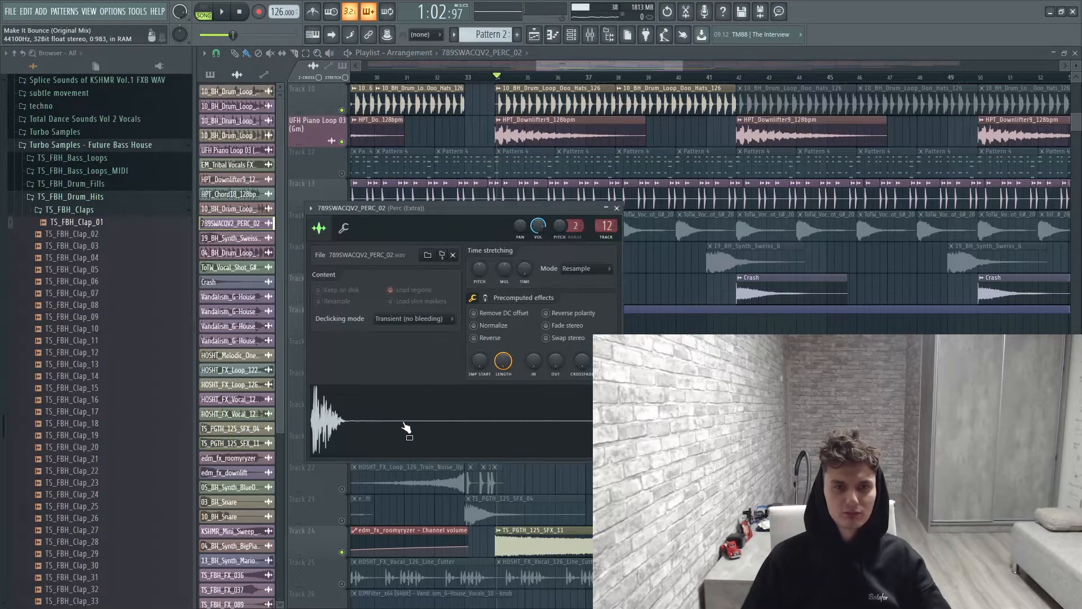
click(406, 427)
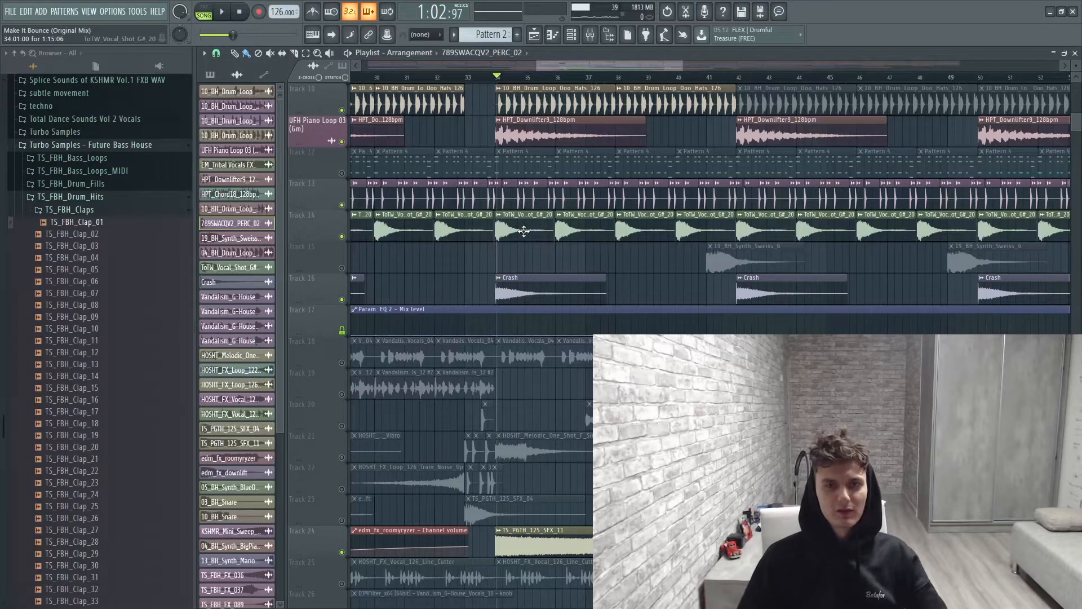
View the ToTW_Vocal_Shot_G#_20 sample's settings on Track 14 and audition the vocal shot in the mix.
double_click(524, 231)
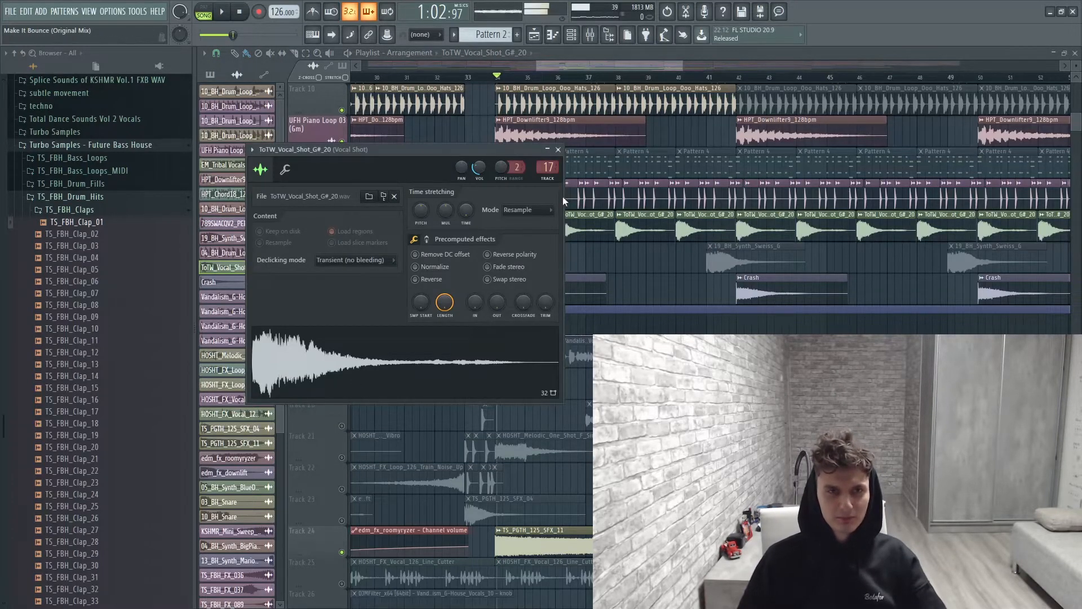
click(558, 149)
key(space)
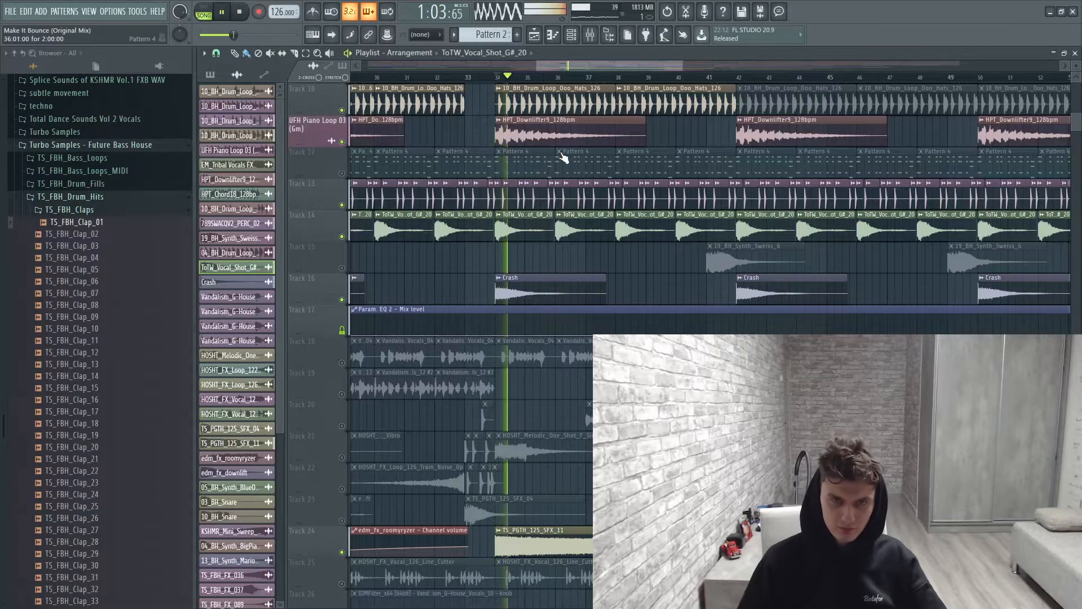
click(563, 77)
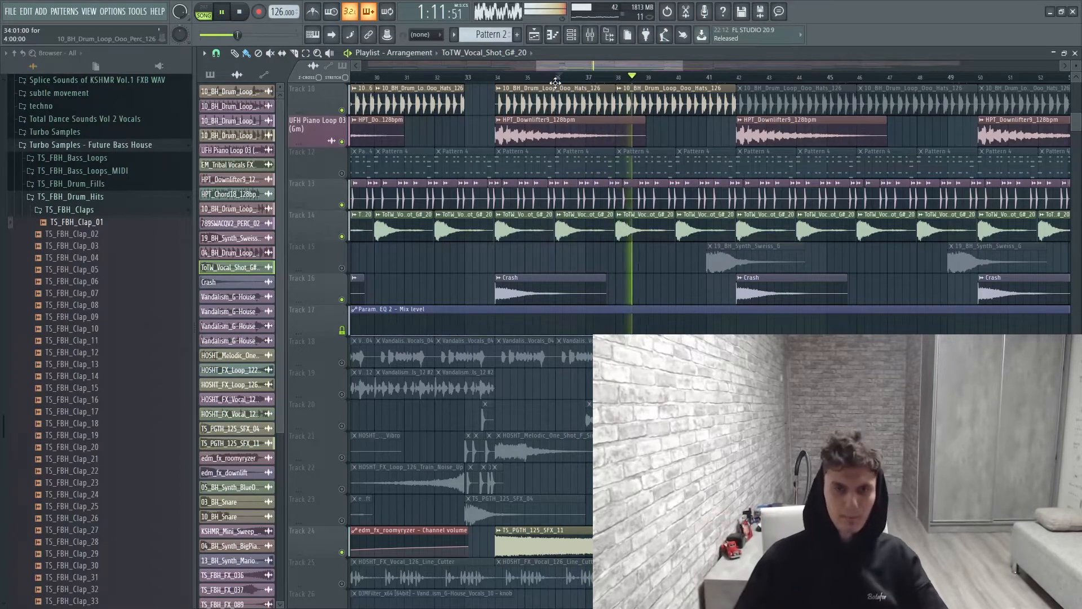
key(space)
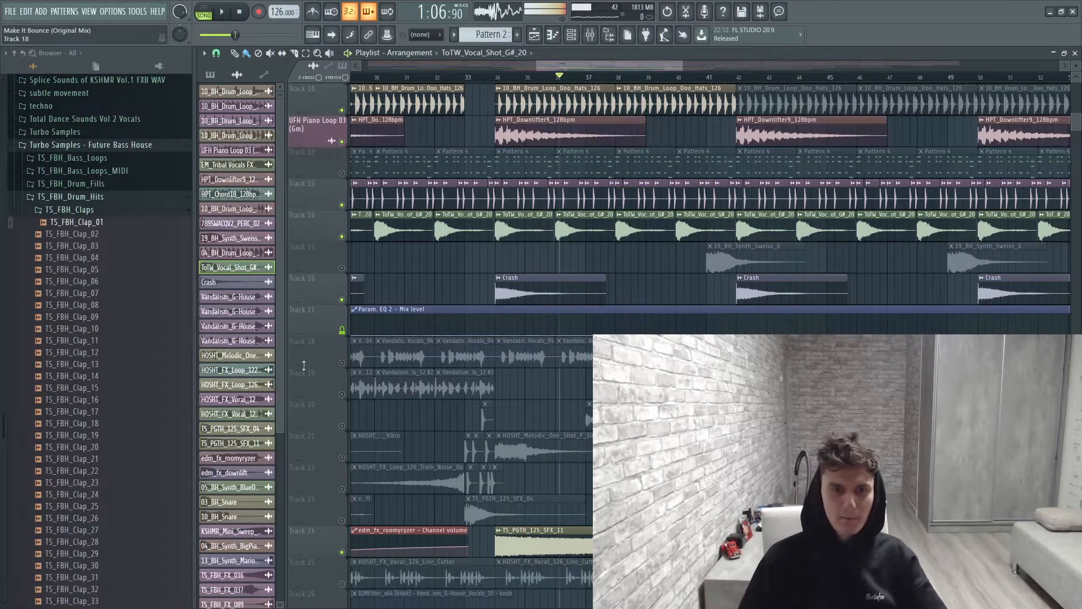
Enable Track 21, preview the HOSHT_Melodic_One_Shot_F_Siren_Vibro sample, and audition it in the mix from just before bar 34.
click(343, 457)
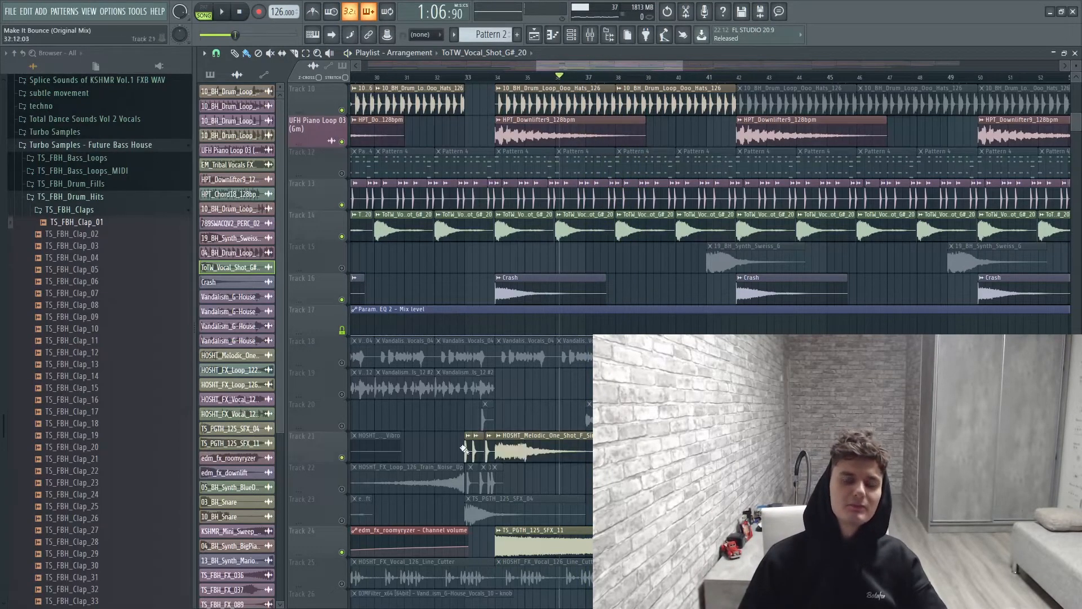
double_click(518, 440)
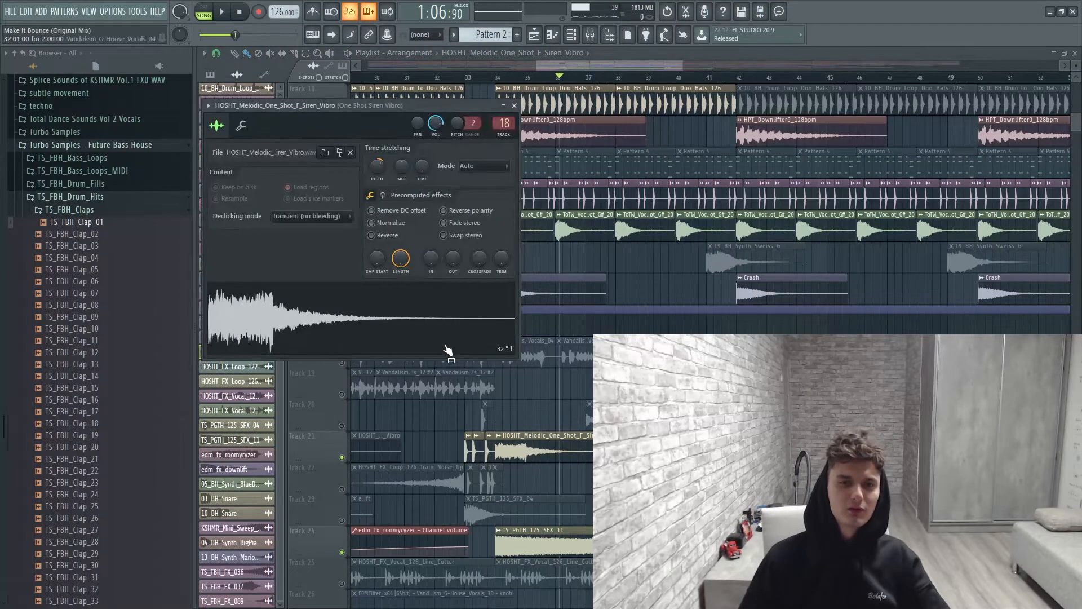
click(337, 321)
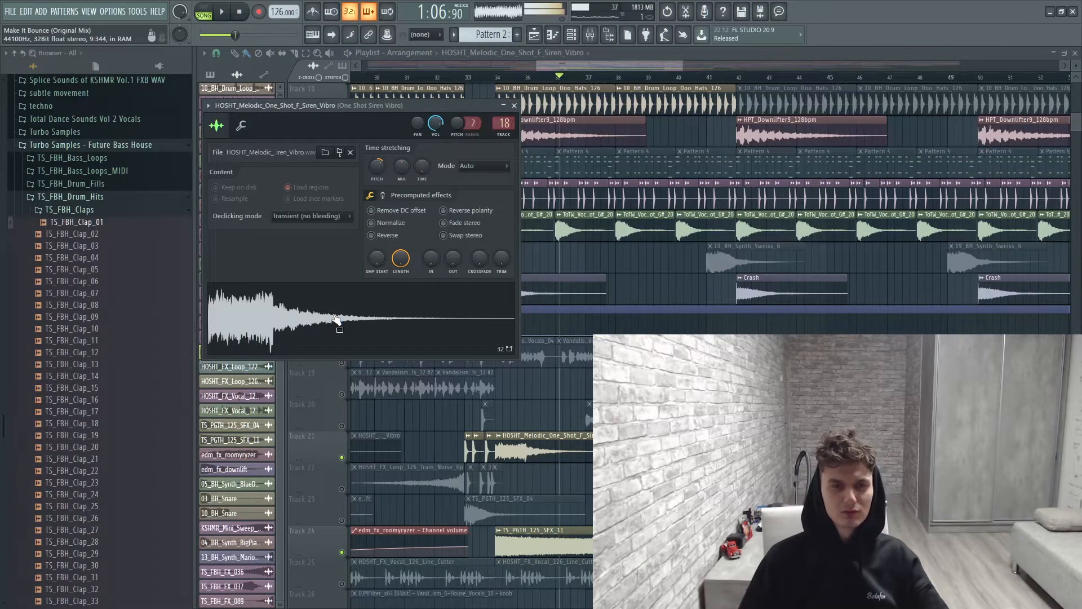
click(493, 79)
key(space)
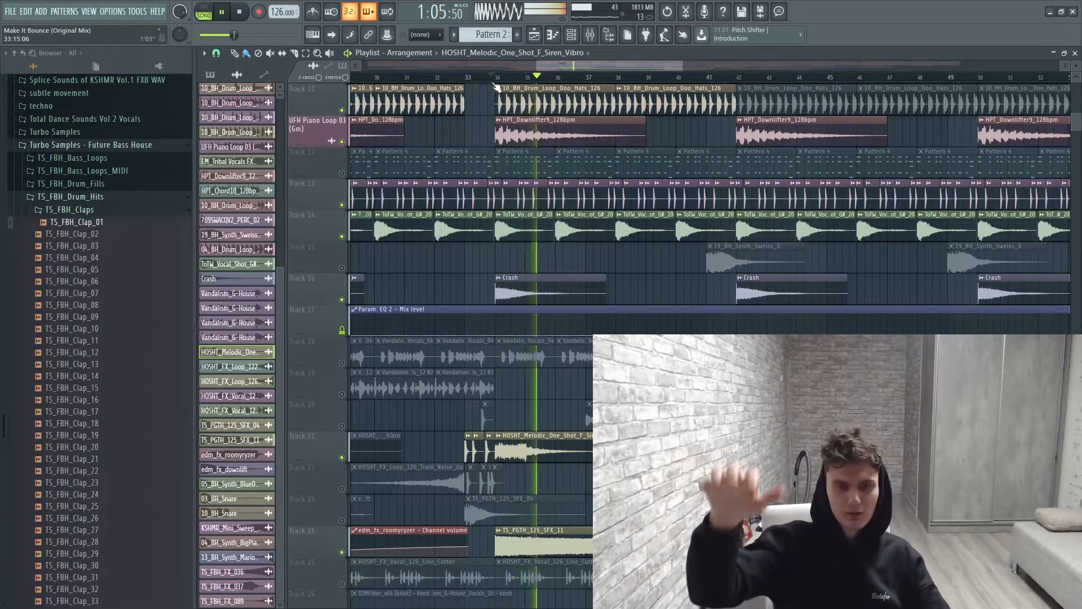
key(space)
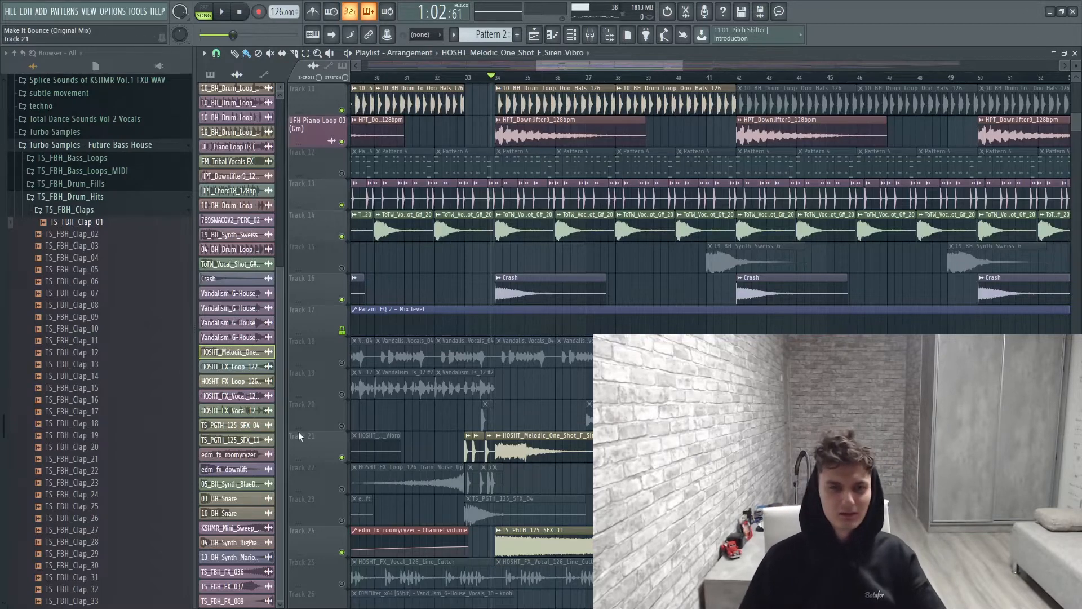
Unmute all playlist tracks and audition the full mix from bar 38.
right_click(342, 459)
right_click(342, 458)
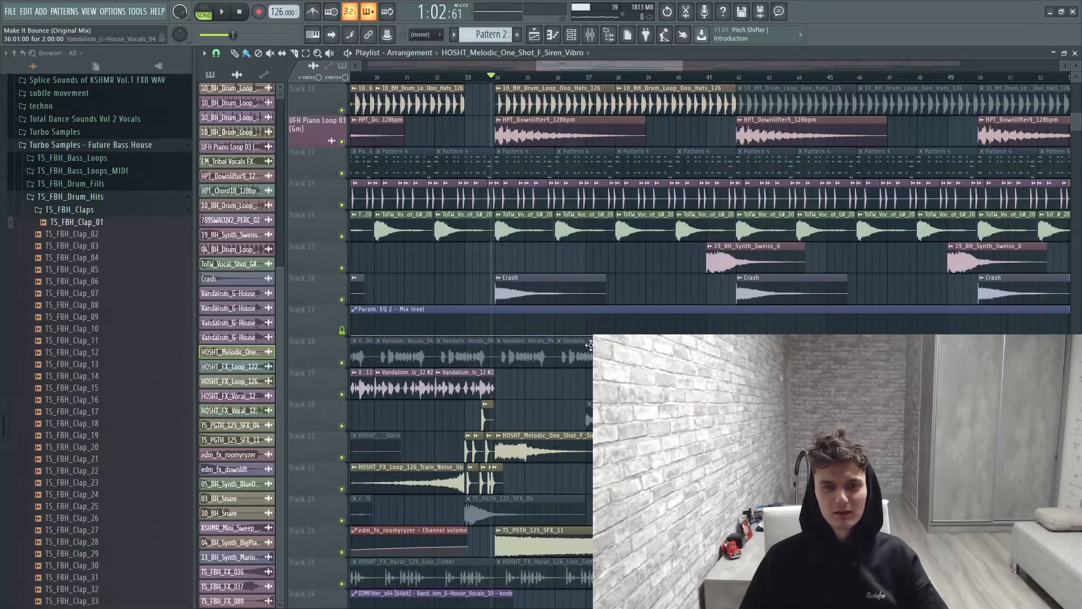
click(614, 79)
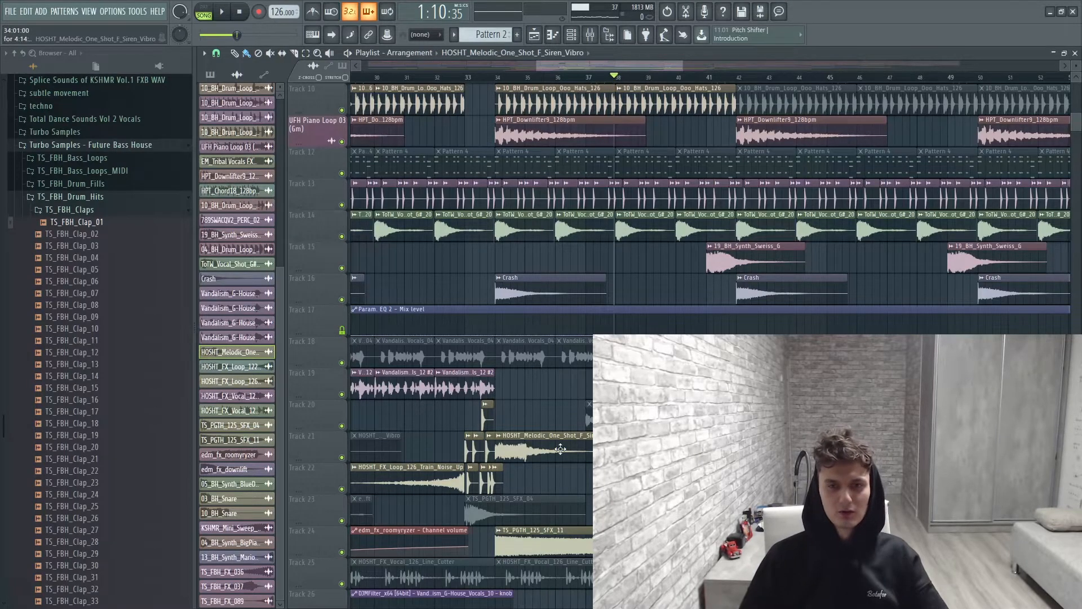
key(space)
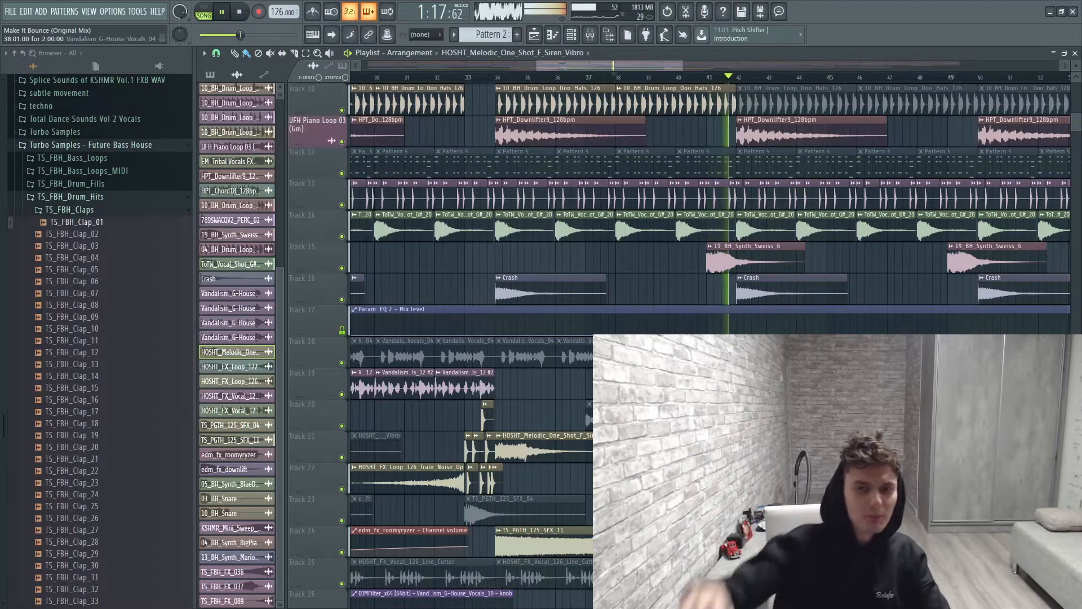
key(space)
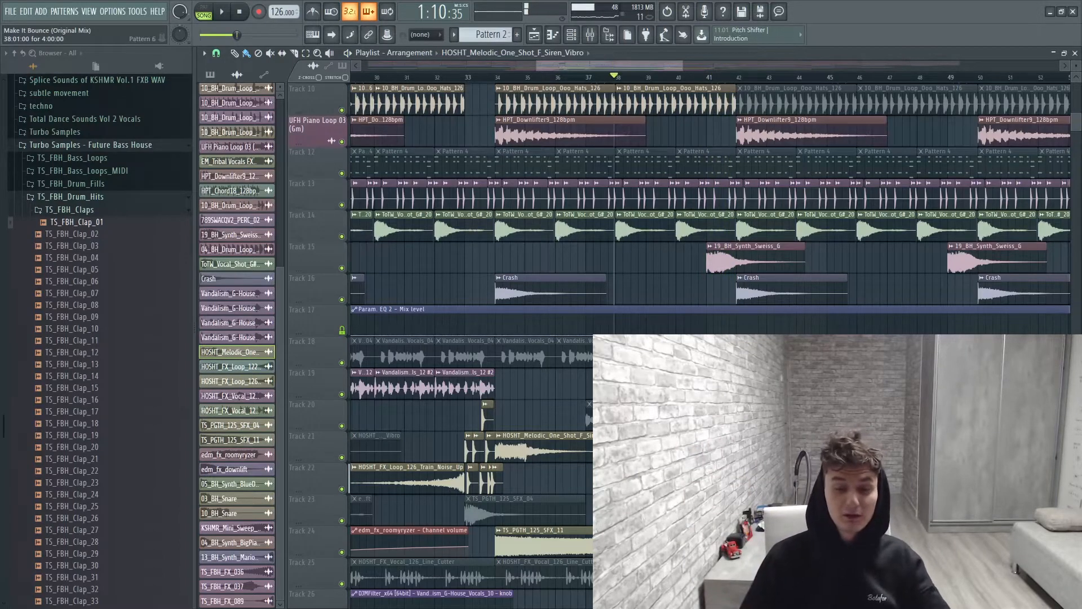
Open Pattern 6, view the 04_BH_Synth_BigPiano_Fmin #2 sample's settings and notes, and audition that layer on its own.
double_click(654, 451)
click(572, 35)
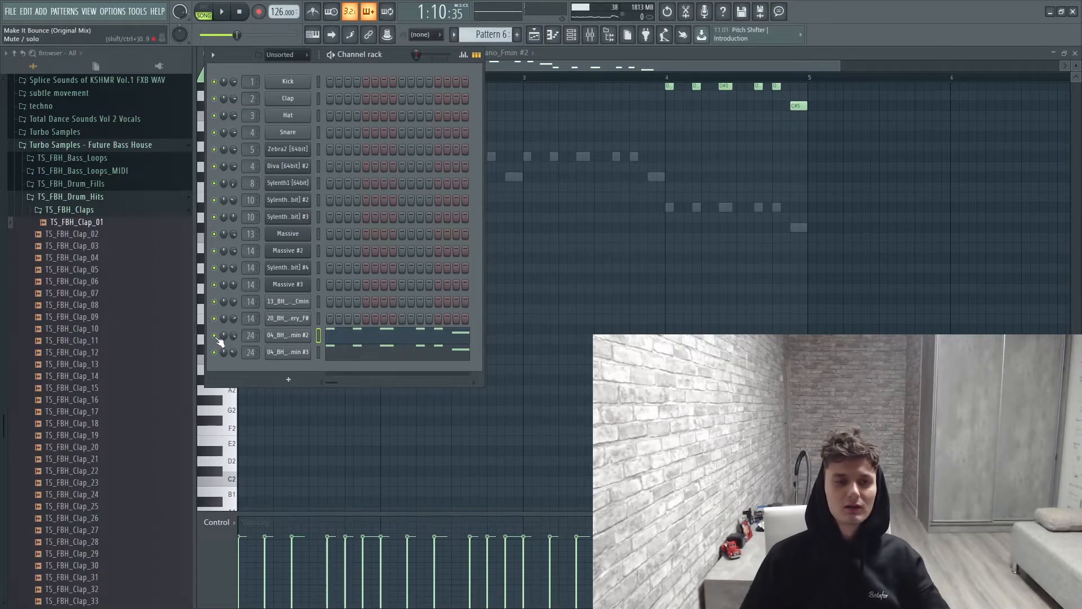
click(295, 339)
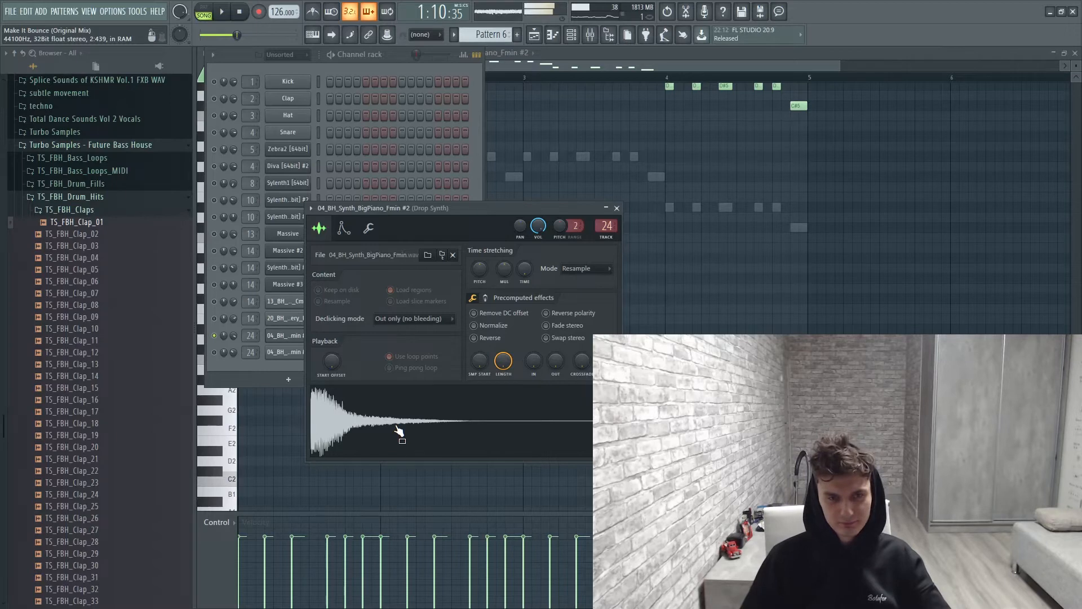
click(514, 53)
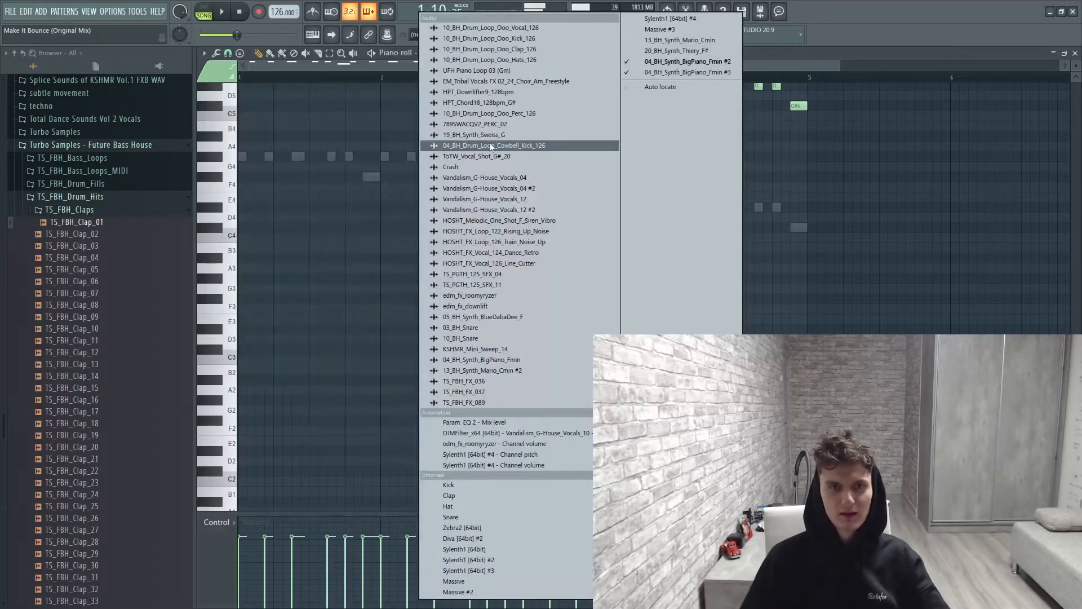
click(393, 66)
scroll(340, 303, up, 5)
key(space)
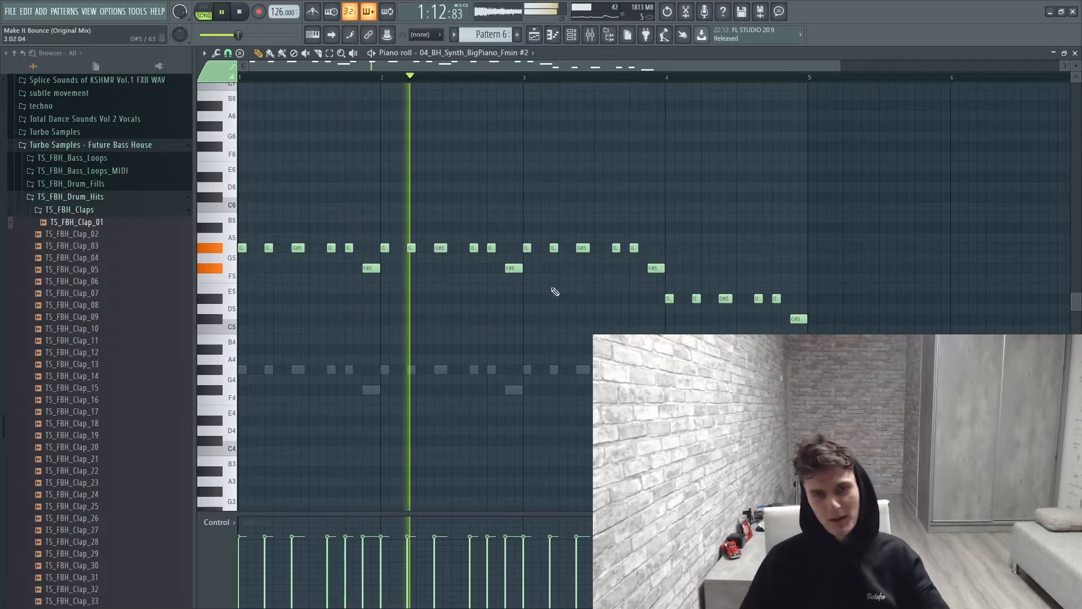
key(space)
View the notes of the 04_BH_Synth_BigPiano_Fmin #3 layer and audition it together with the #2 layer.
click(572, 34)
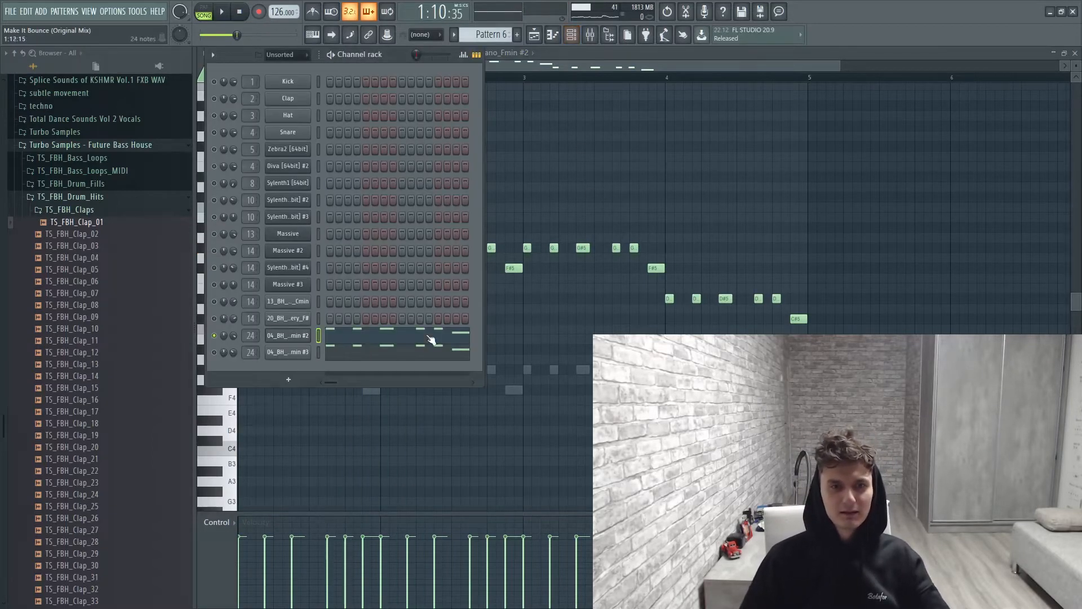
click(354, 358)
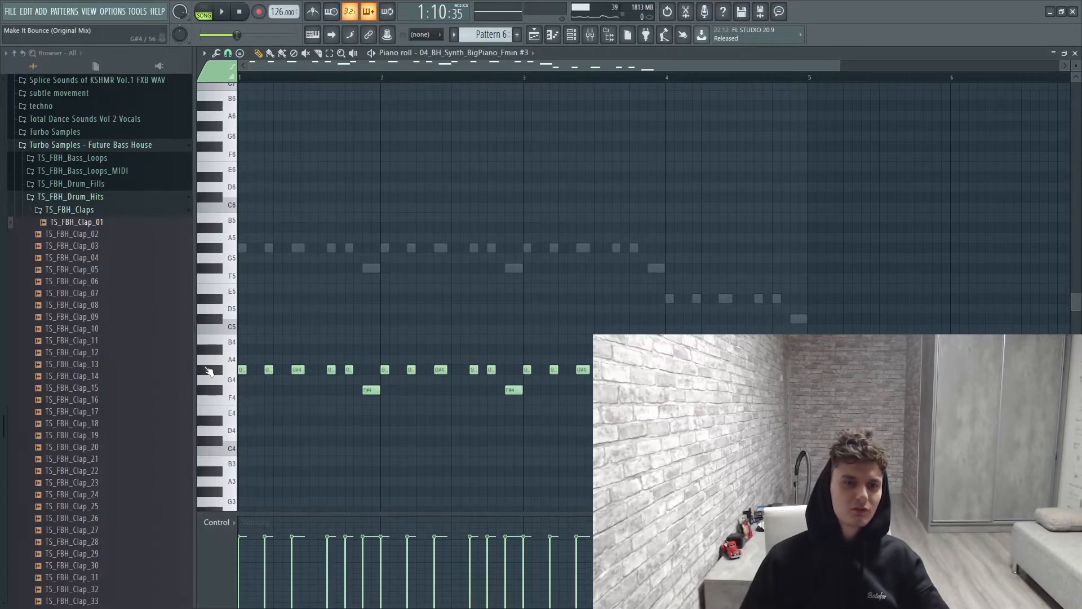
click(572, 36)
key(space)
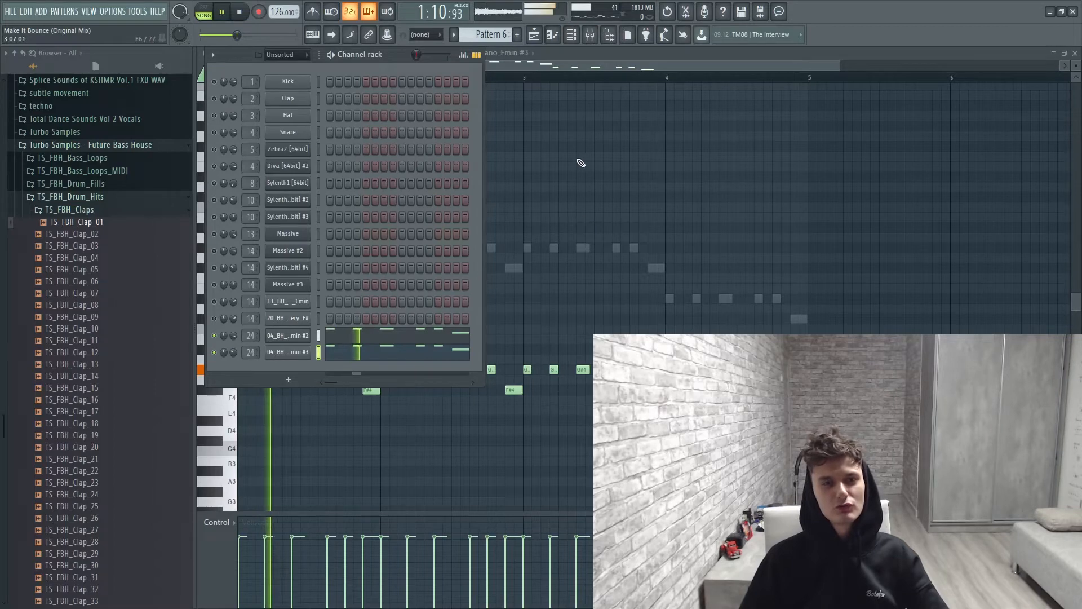
Review the Drop Synth mixer channel's effects, viewing the settings of Fruity parametric EQ 2 and FabFilter Saturn.
click(589, 34)
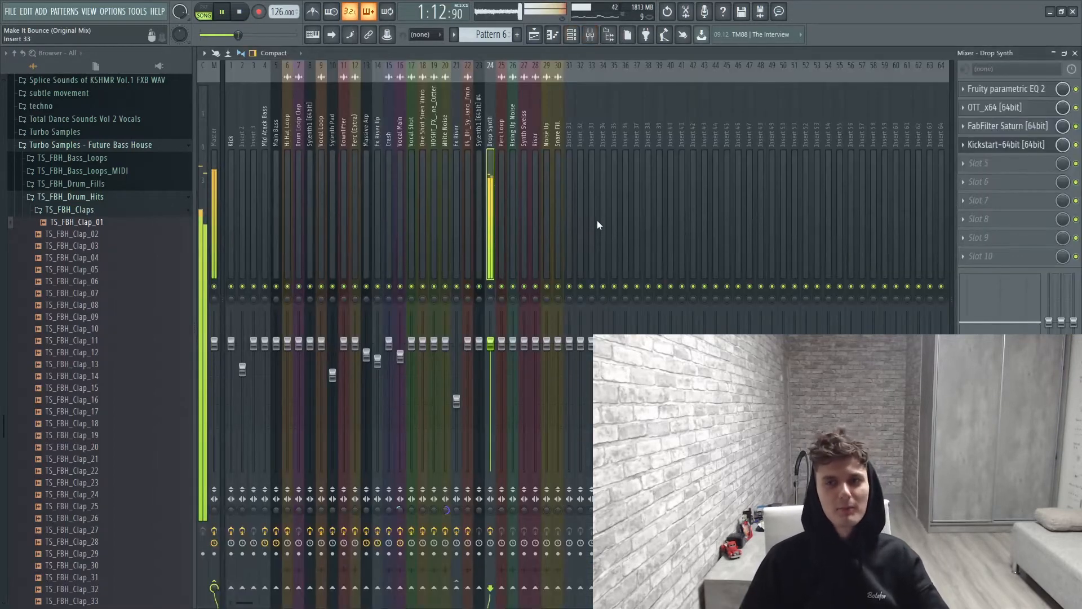
key(space)
click(994, 89)
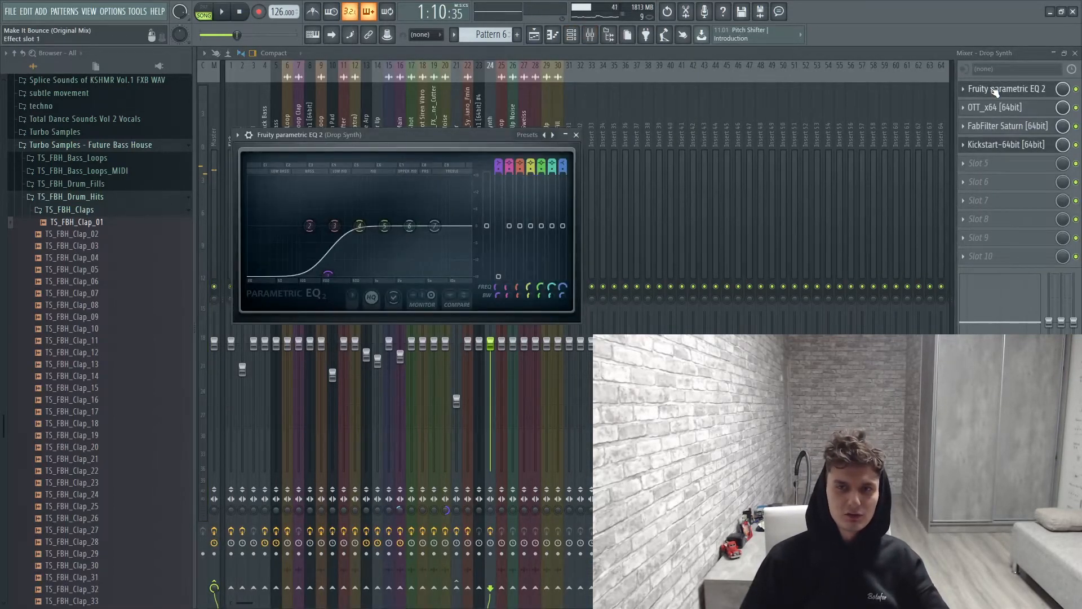
click(995, 90)
click(1006, 126)
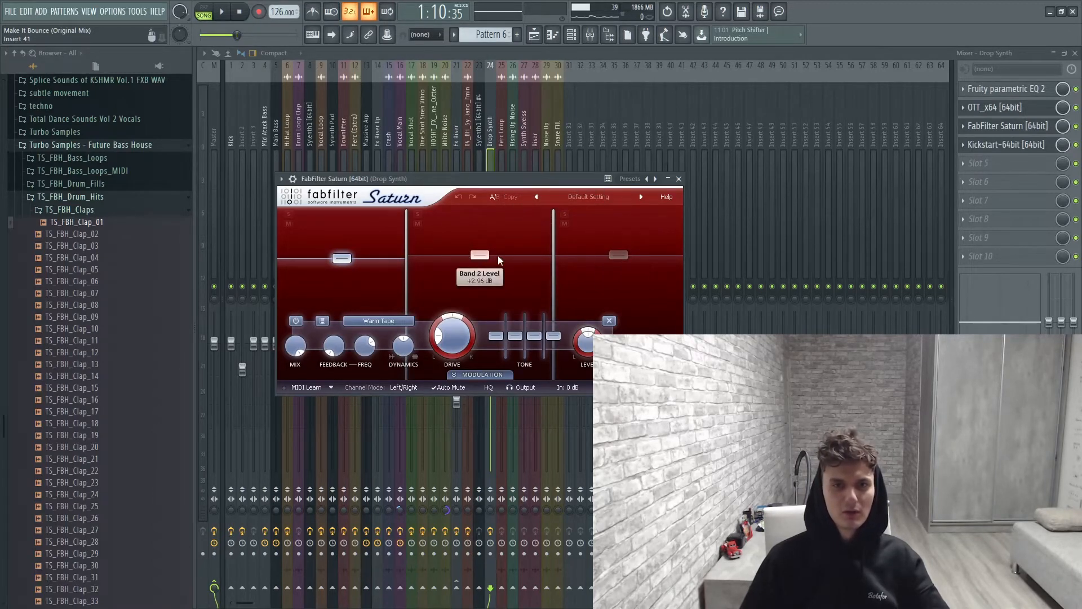
click(679, 179)
Return to the playlist and audition Pattern 6 on Track 22 from bar 38.
key(space)
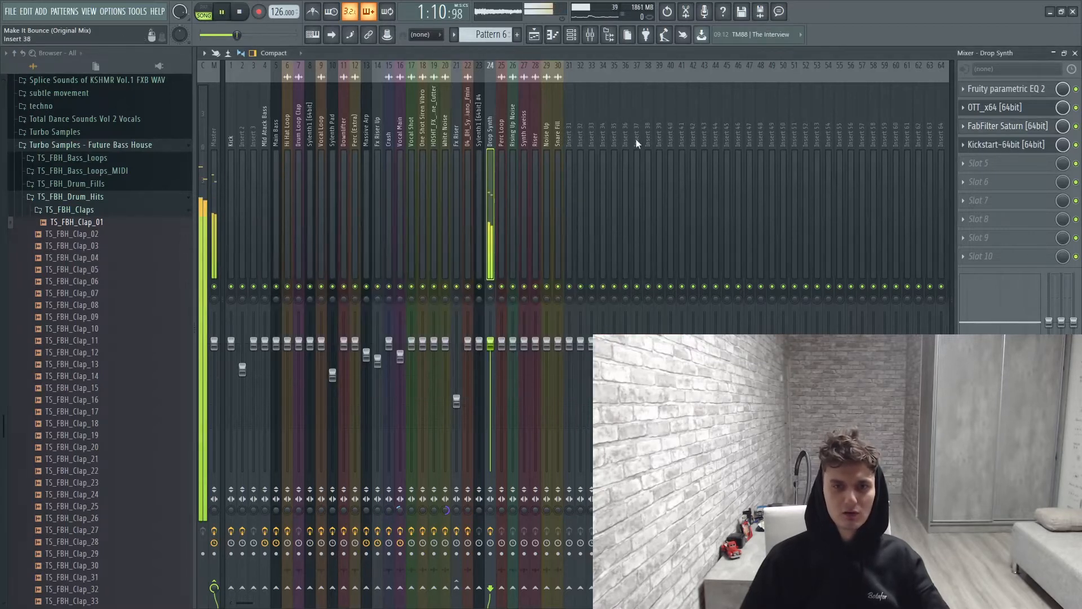
key(F5)
scroll(690, 278, down, 1)
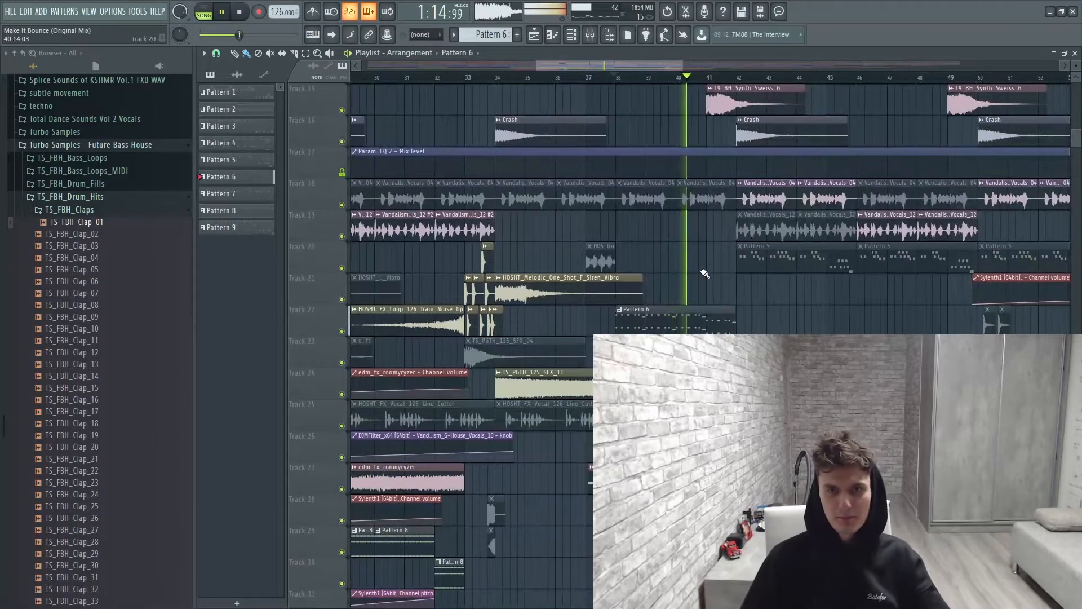
key(space)
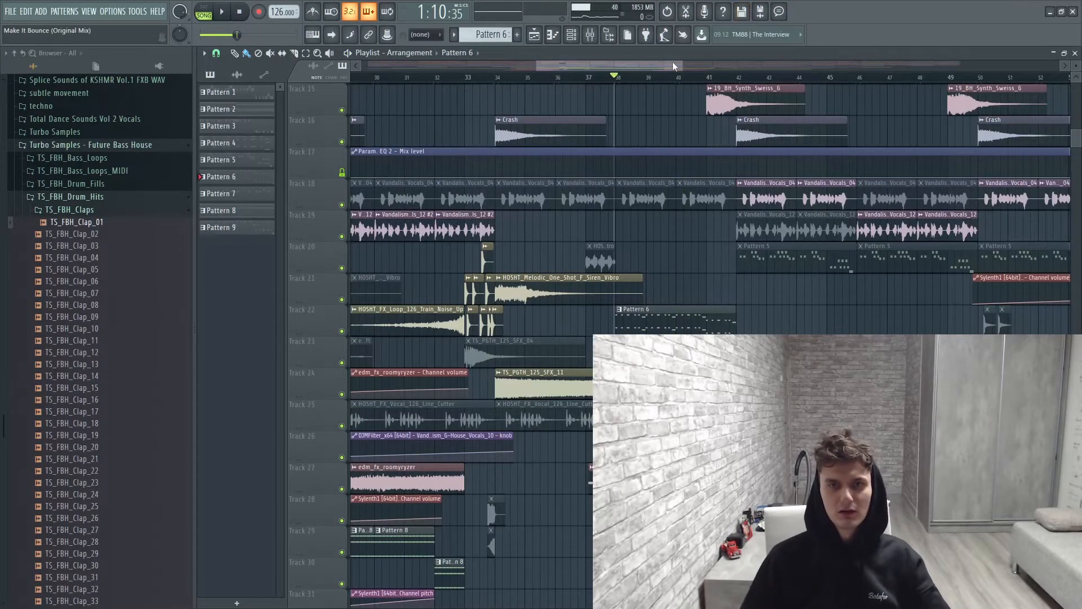
Show a wider span of the arrangement and audition the full mix from just before bar 42.
drag(678, 65, 920, 66)
drag(545, 66, 531, 68)
click(522, 82)
key(space)
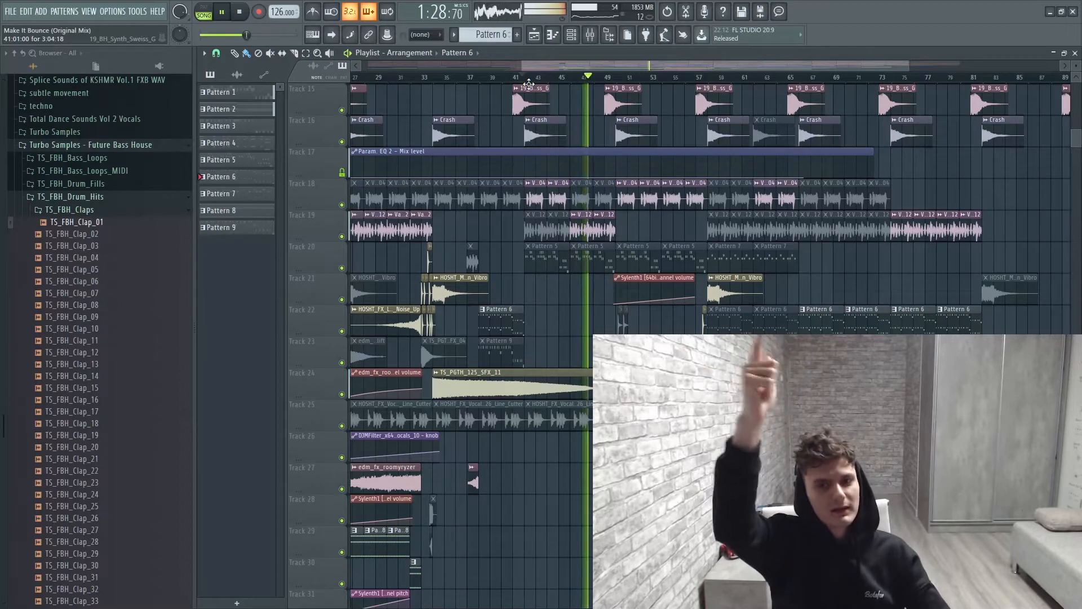
key(space)
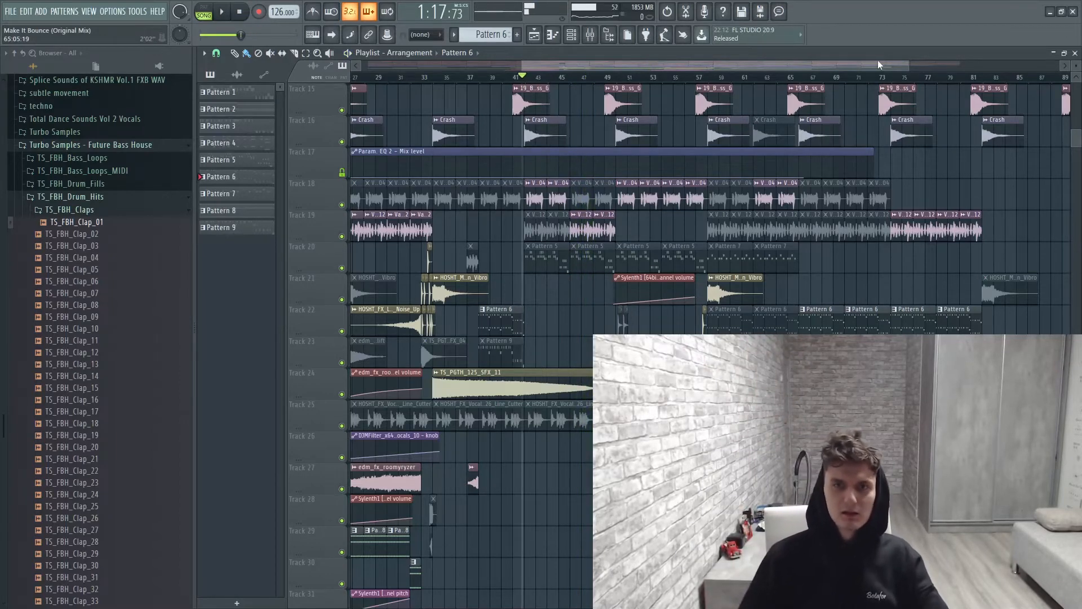
Preview the Vandalism_G-House_Vocals_04 sample on Track 18, view its settings, and show the Vocal Main channel's effects.
scroll(712, 83, up, 3)
double_click(727, 195)
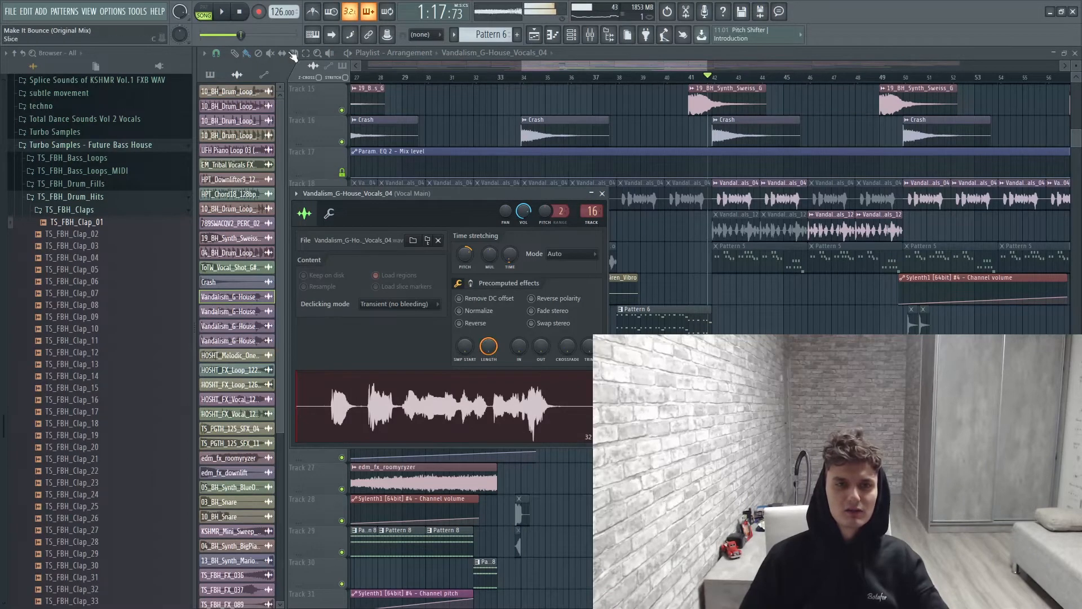
click(242, 14)
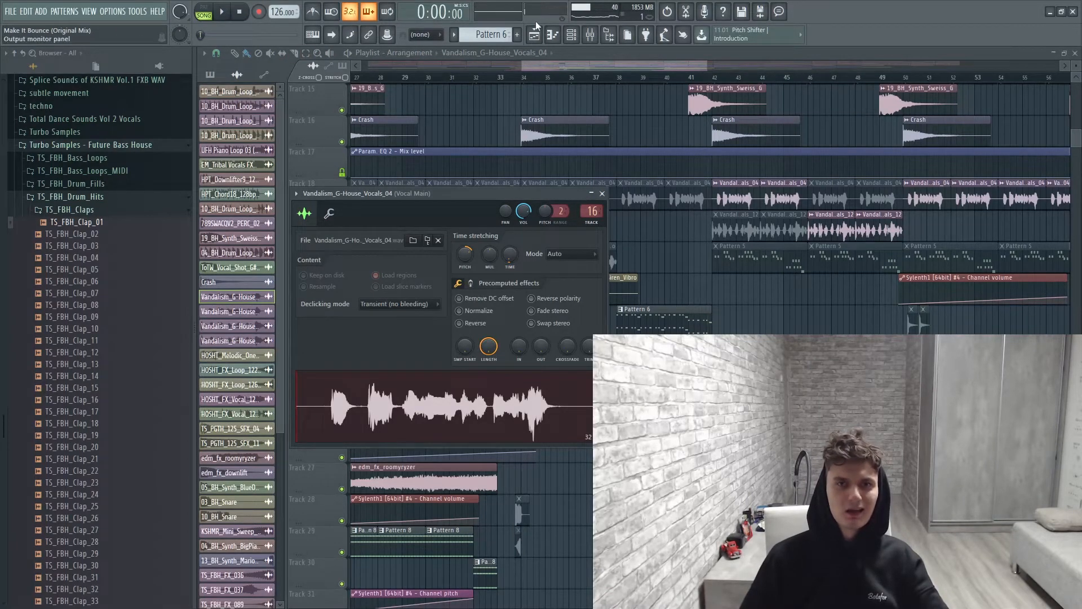
click(590, 35)
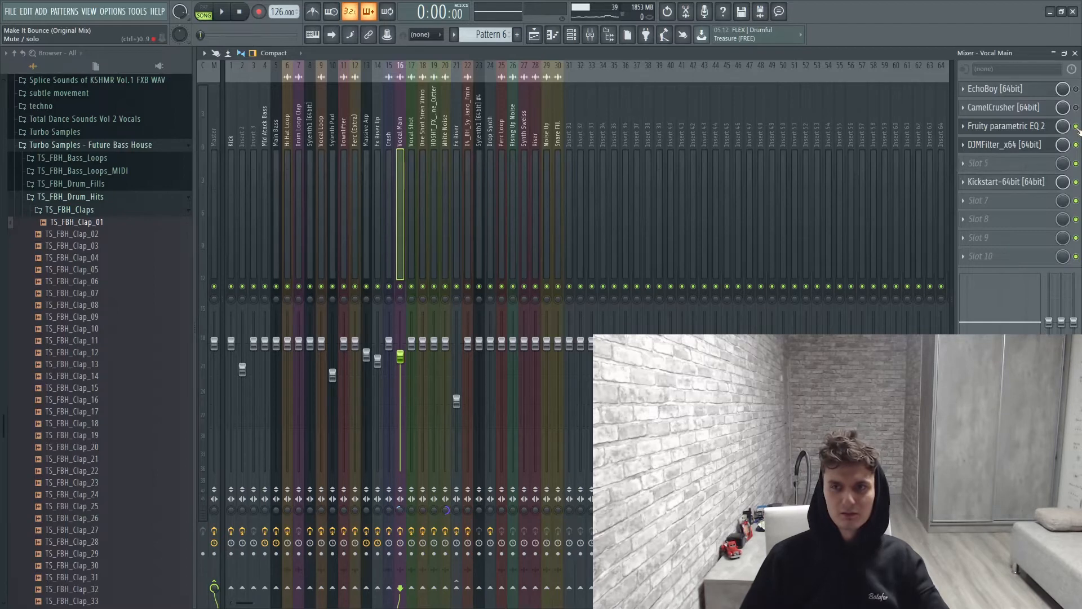
Isolate the vocals on Tracks 18 and 19 and audition them from just before bar 42 alongside the Vocal Main effects.
click(535, 35)
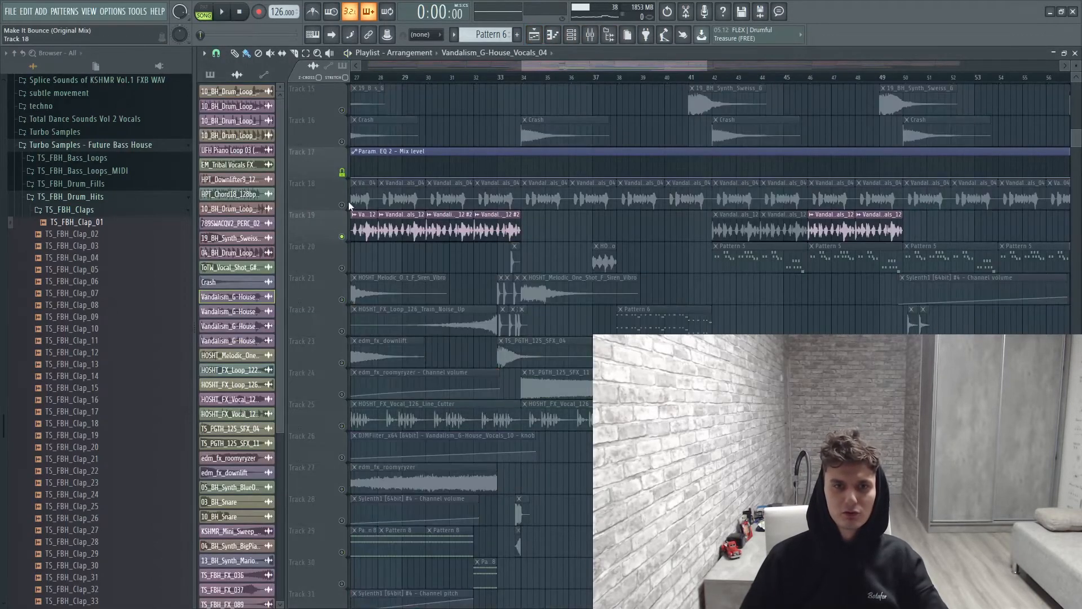
click(341, 204)
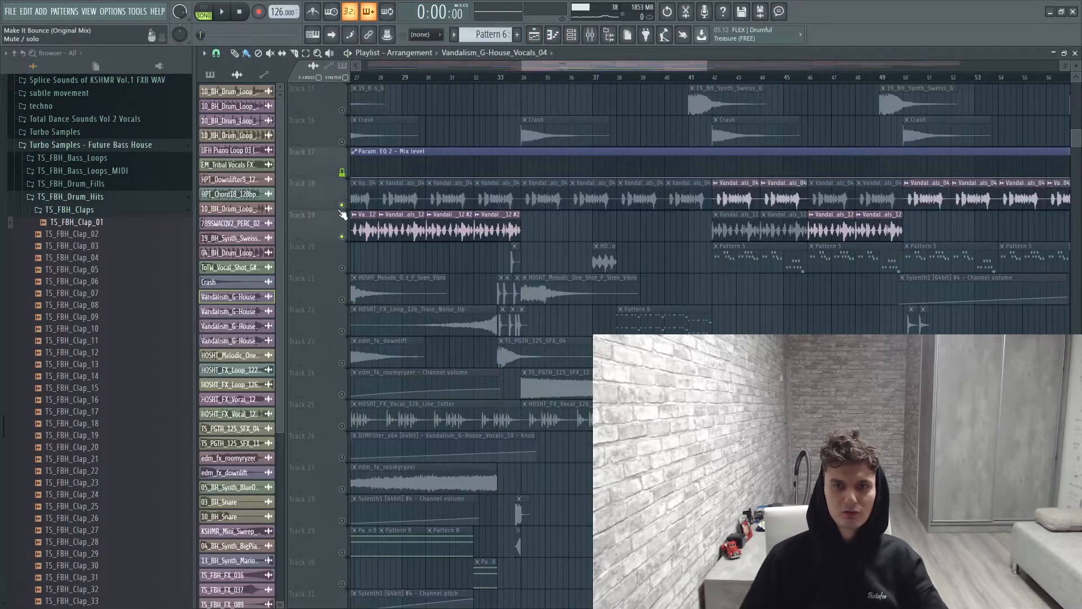
click(711, 80)
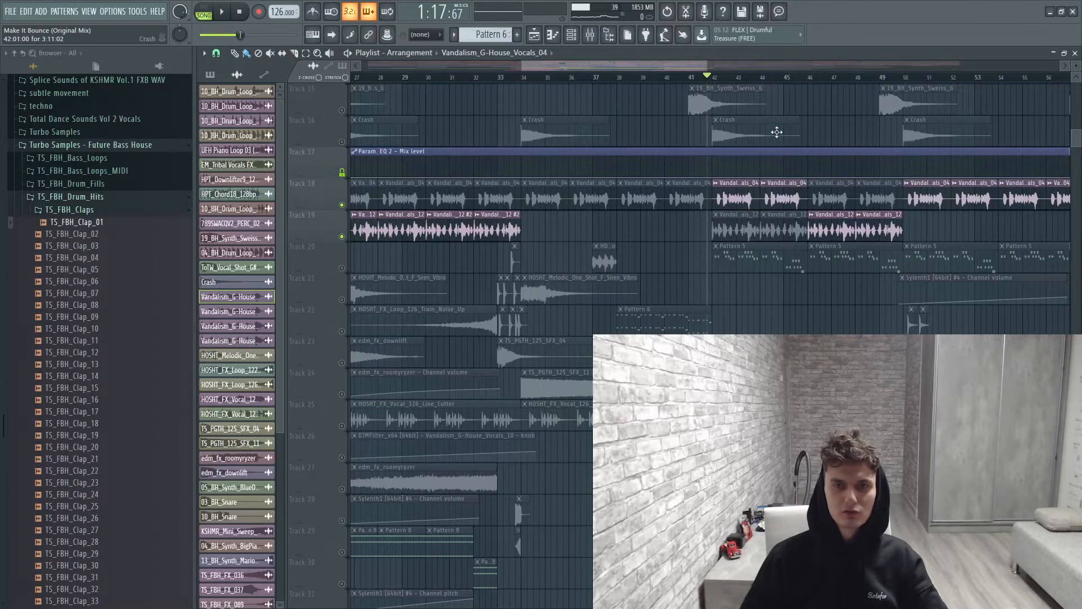
key(space)
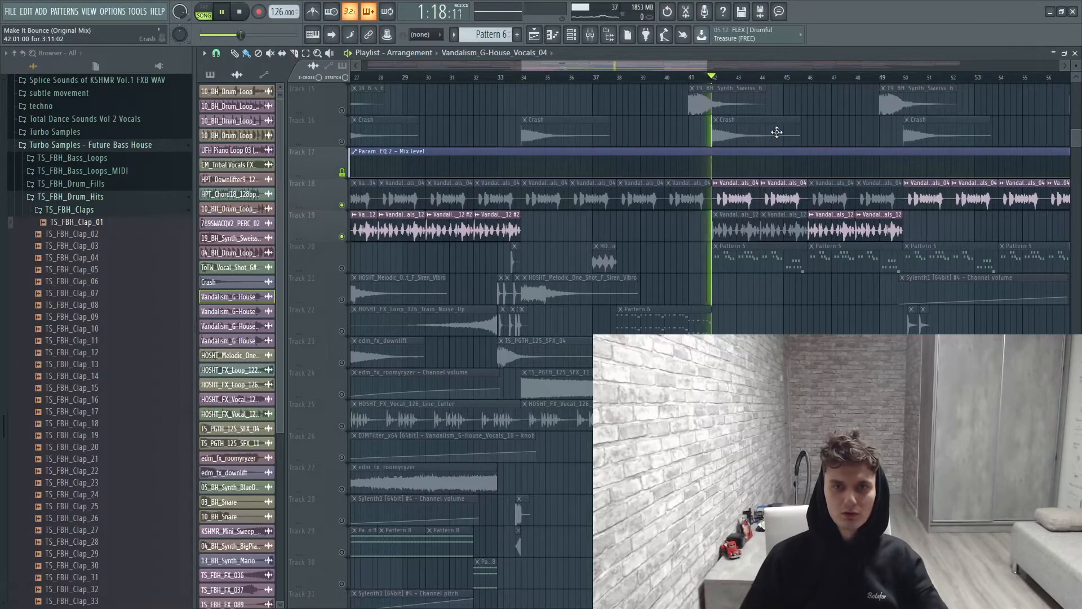
click(591, 35)
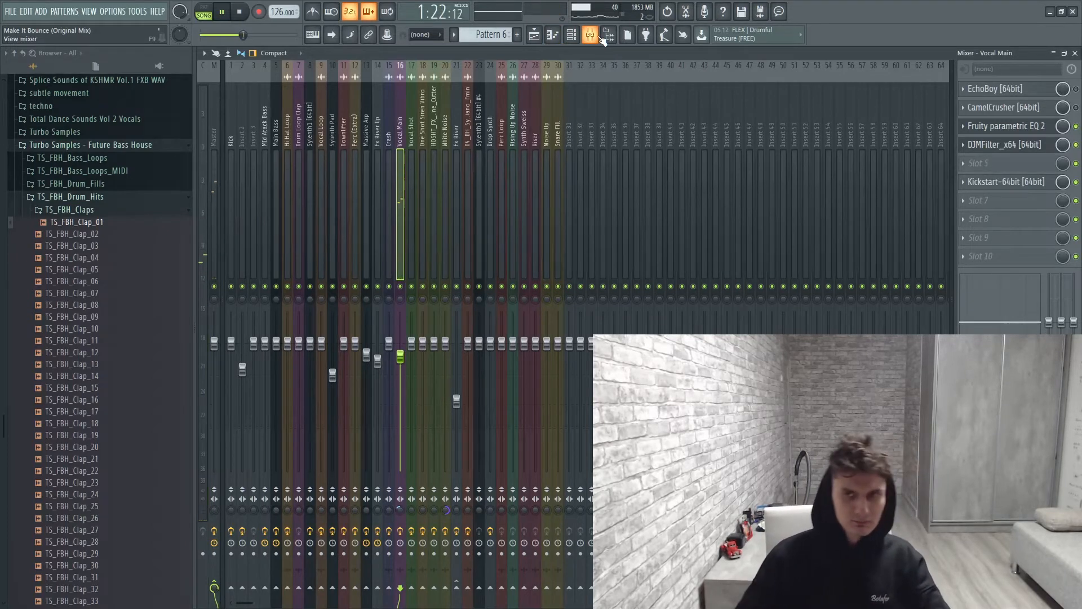
key(space)
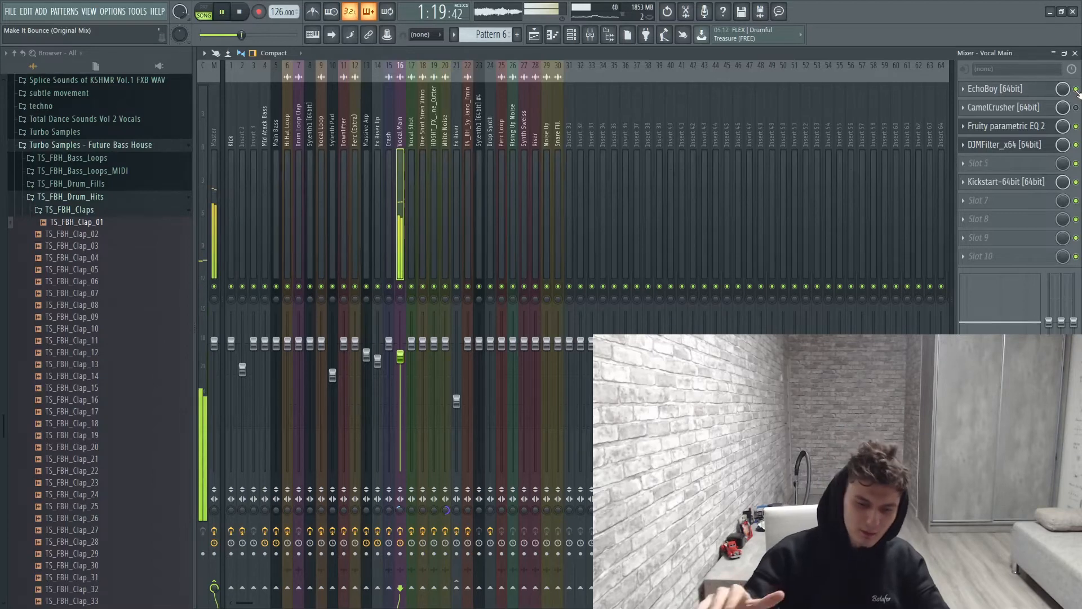
key(space)
View the EchoBoy and CamelCrusher settings on the Vocal Main channel while auditioning the vocal.
click(1009, 88)
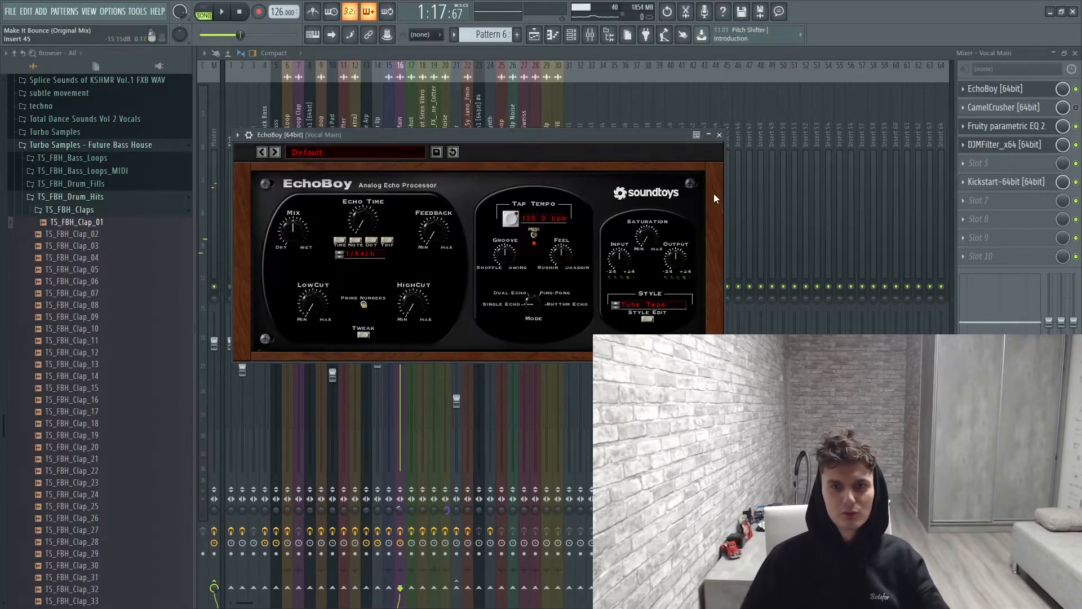
click(720, 135)
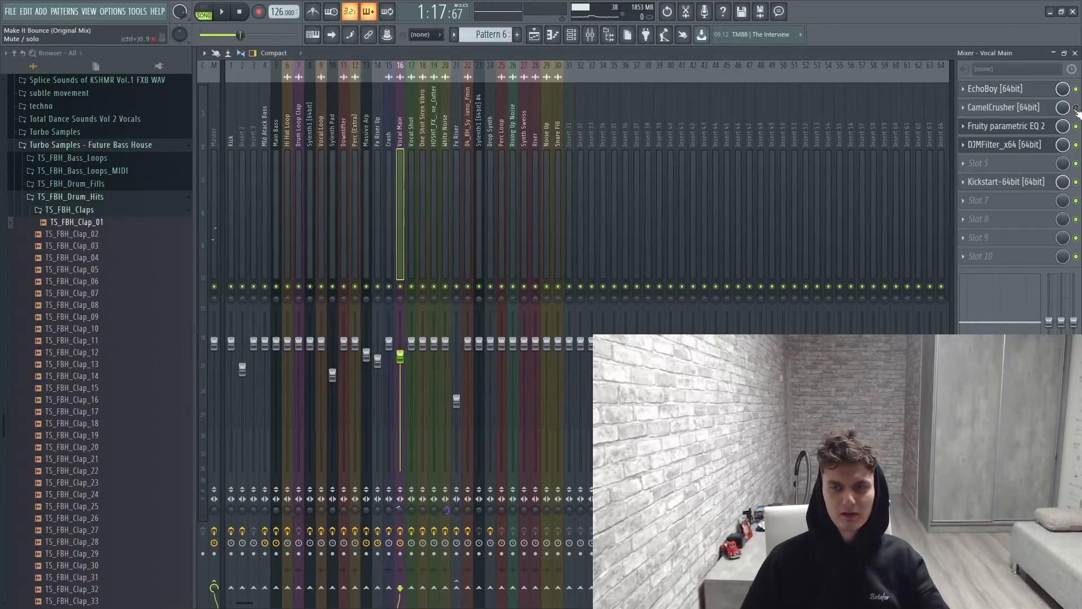
click(1004, 108)
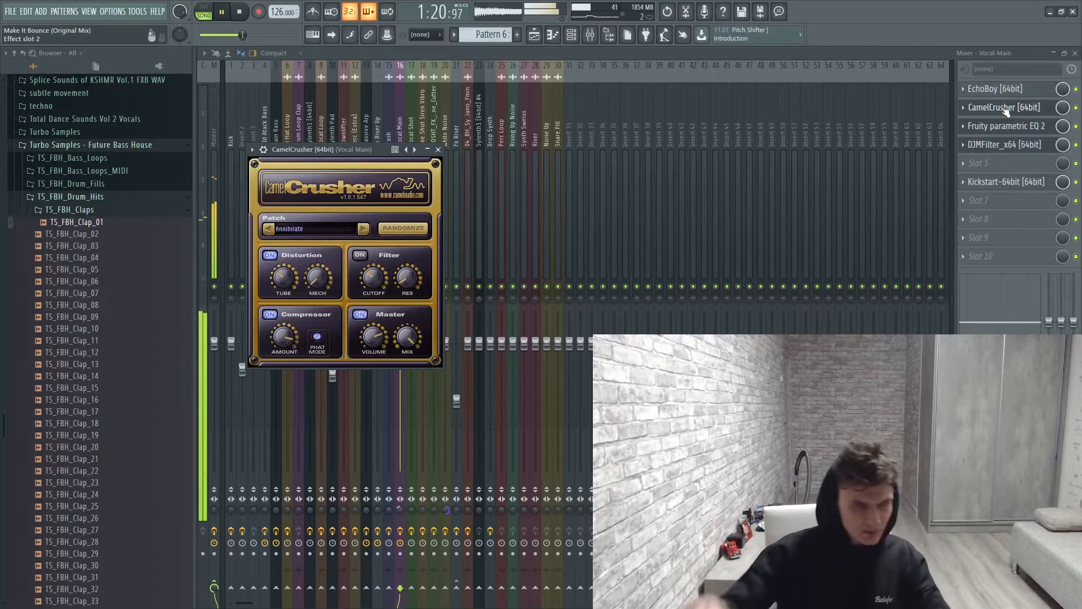
key(space)
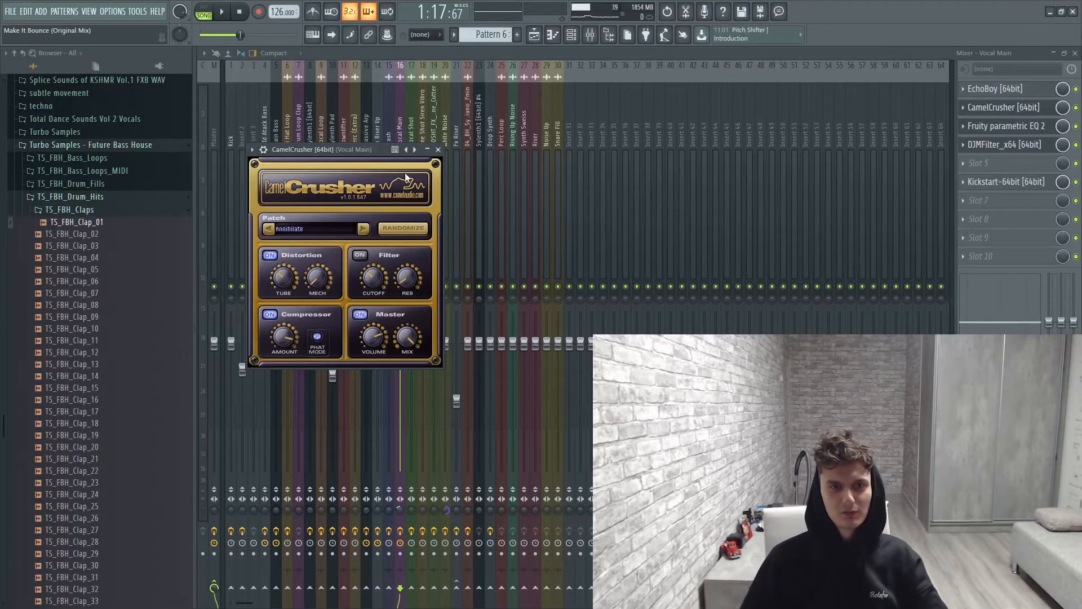
click(438, 150)
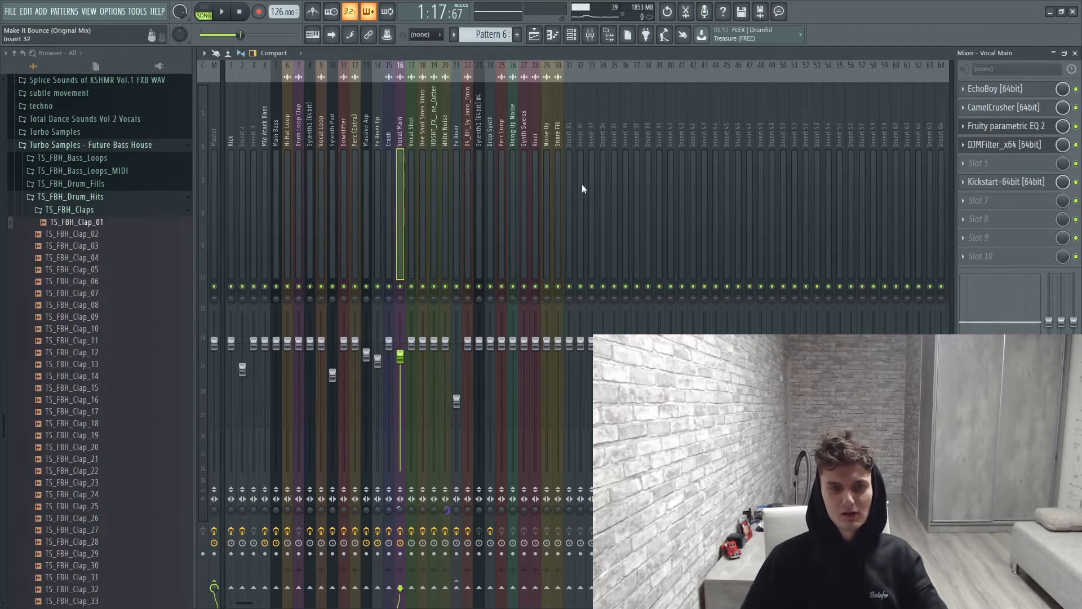
Unmute all playlist tracks again and audition the vocals in the full mix from about bar 50.
key(F5)
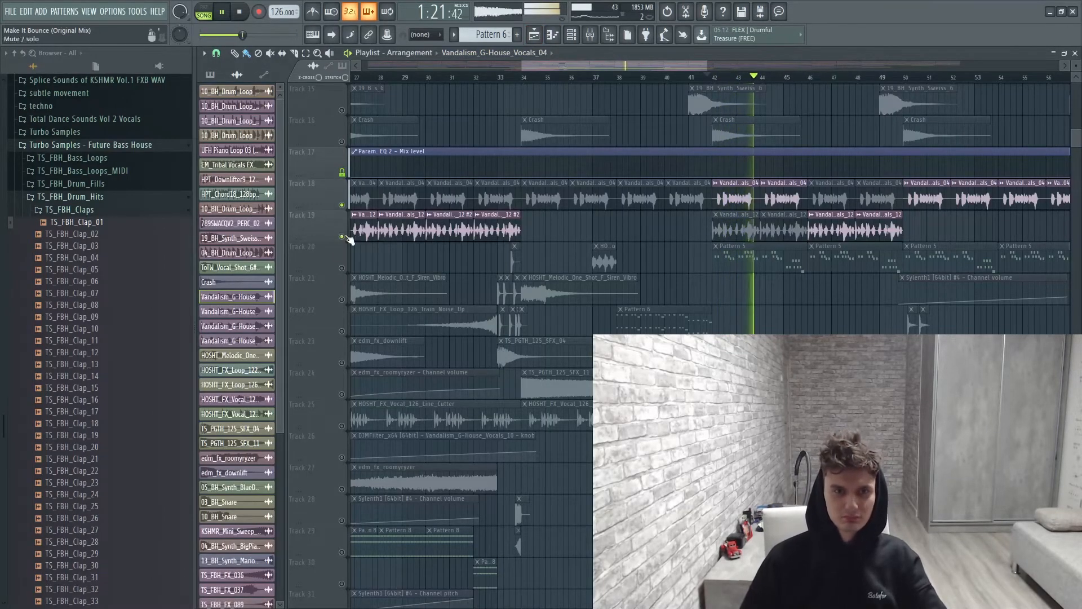
right_click(343, 237)
right_click(342, 237)
drag(616, 66, 683, 79)
click(652, 77)
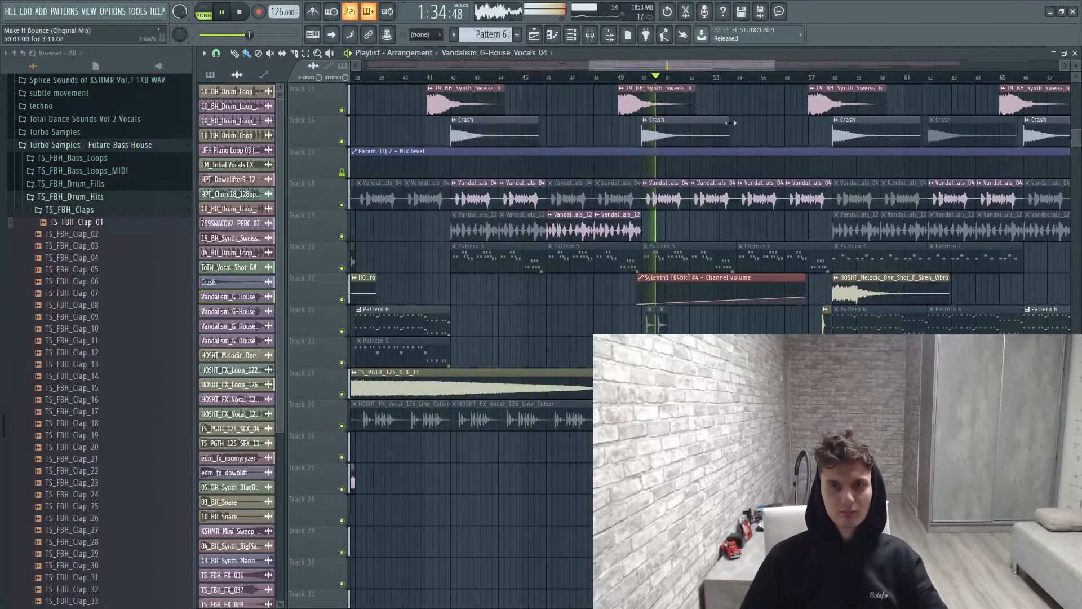
Stop playback and open the Pattern 8 clip on Track 29 in the piano roll to view its Sylenth1 notes.
scroll(727, 124, down, 3)
drag(774, 66, 891, 68)
scroll(745, 286, up, 6)
scroll(745, 286, up, 3)
key(space)
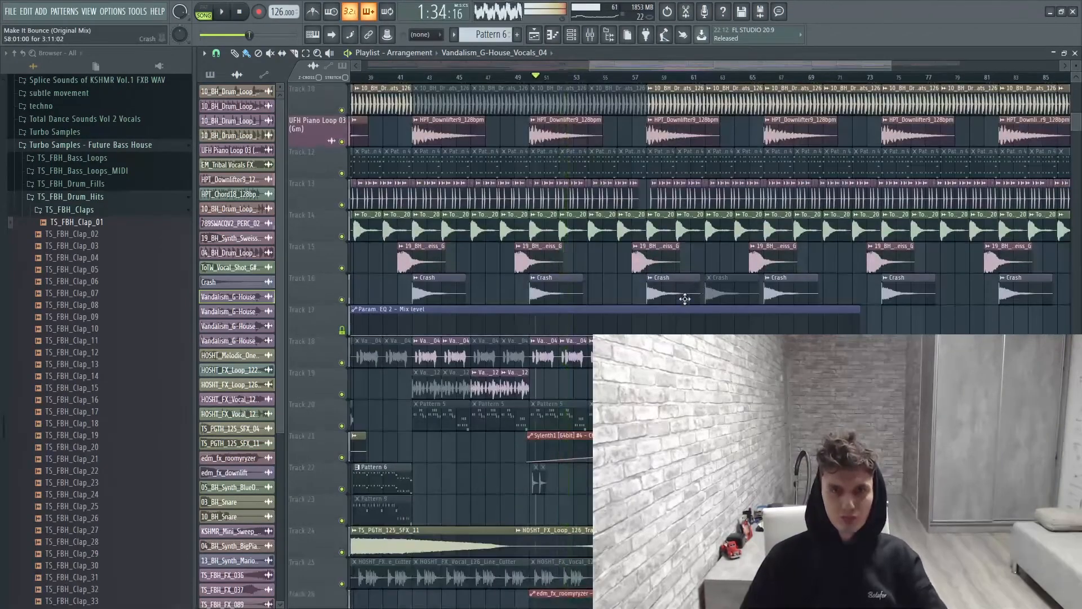
scroll(549, 452, down, 7)
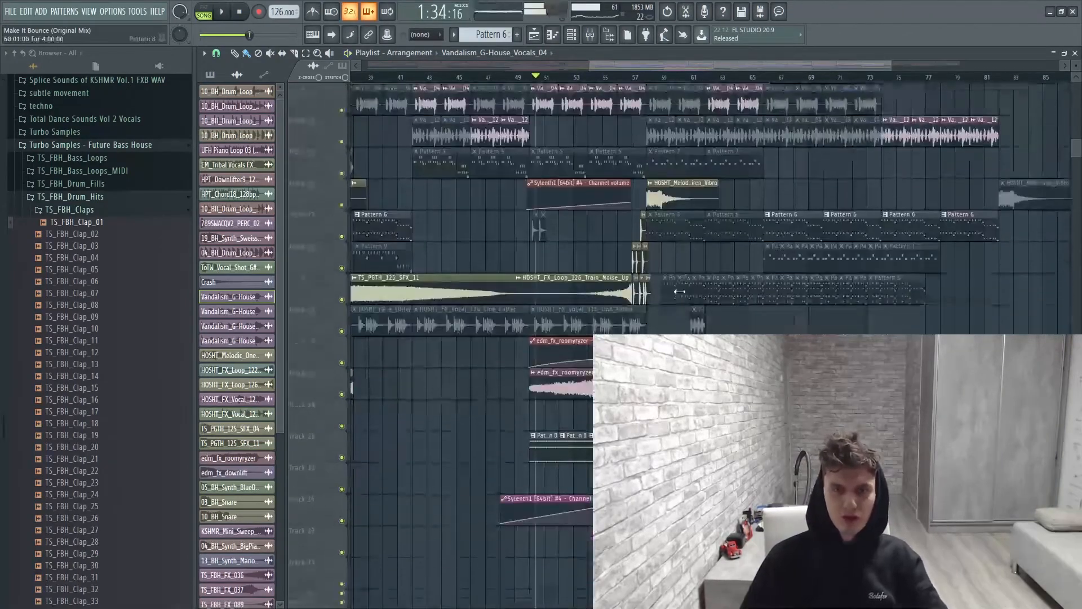
double_click(549, 450)
key(ctrl+b)
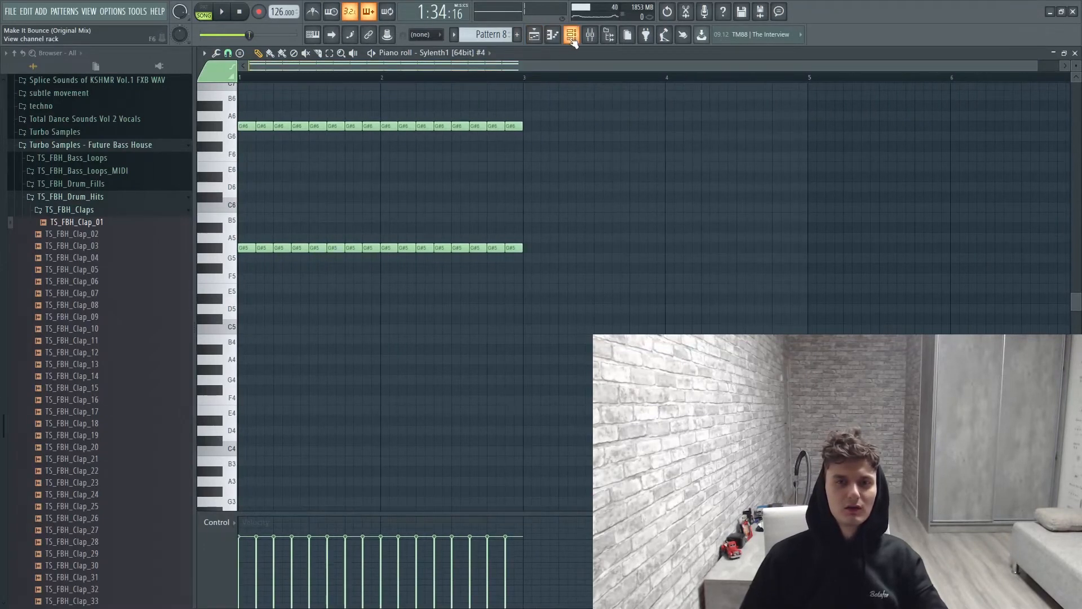
scroll(565, 137, up, 2)
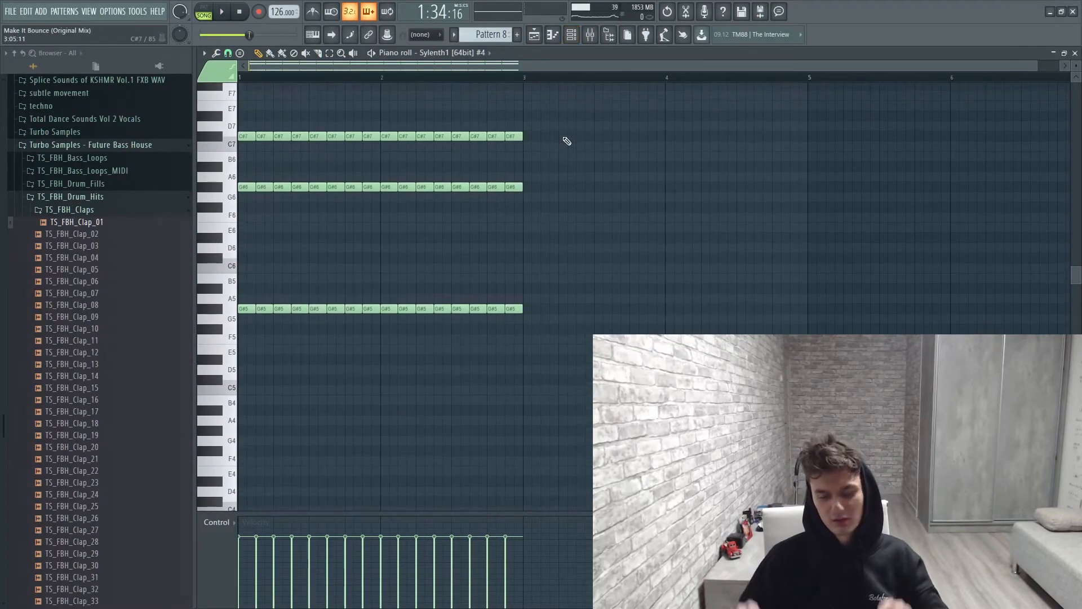
scroll(567, 141, up, 1)
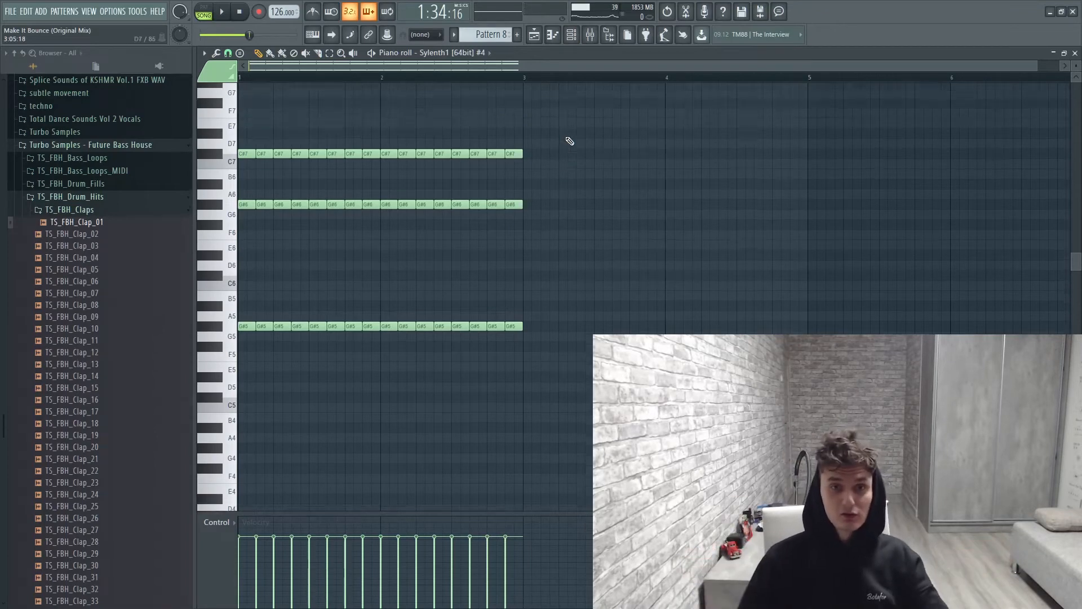
Audition Pattern 8 on its own in pattern mode.
click(571, 34)
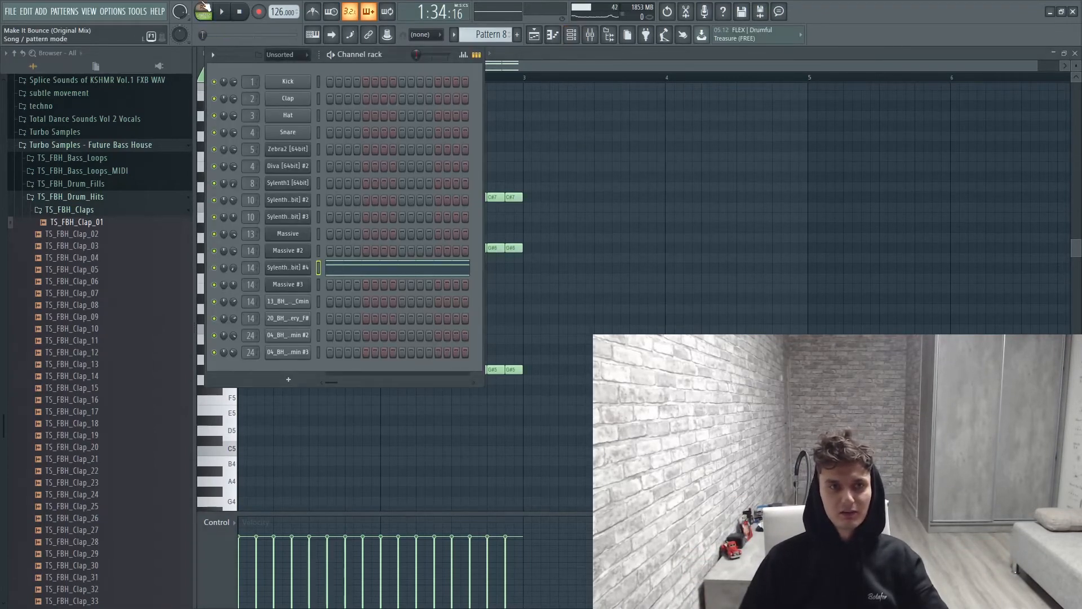
click(222, 12)
key(F5)
click(402, 274)
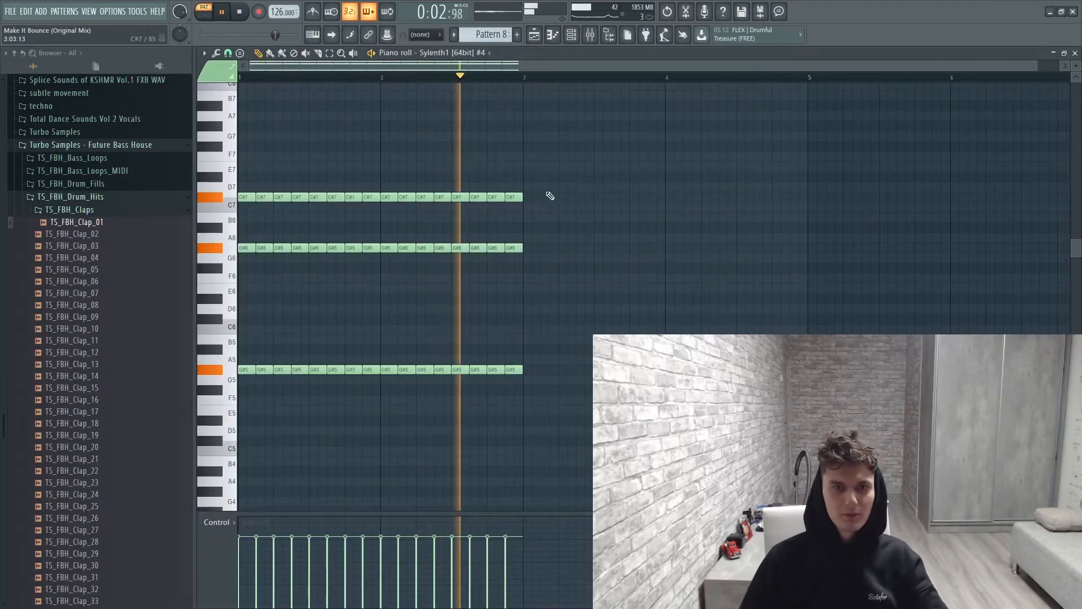
Stop the pattern and view the Sylenth1 #4 instrument that plays it.
click(573, 35)
key(space)
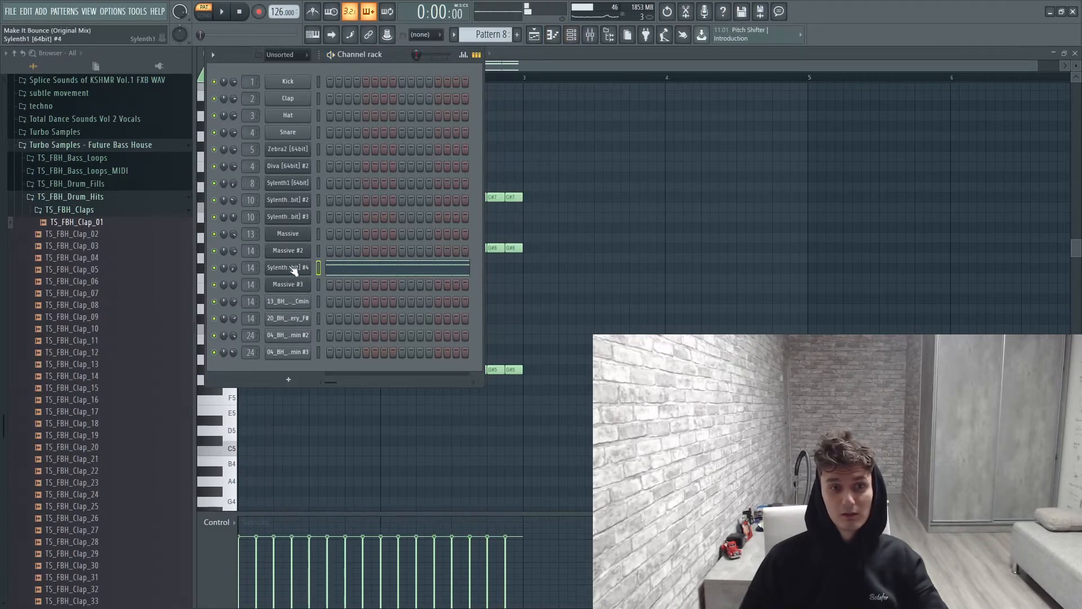
click(290, 271)
Isolate Tracks 29 and 31 in the playlist and audition Pattern 8 with its volume automation from just before bar 50.
click(533, 35)
scroll(586, 276, down, 1)
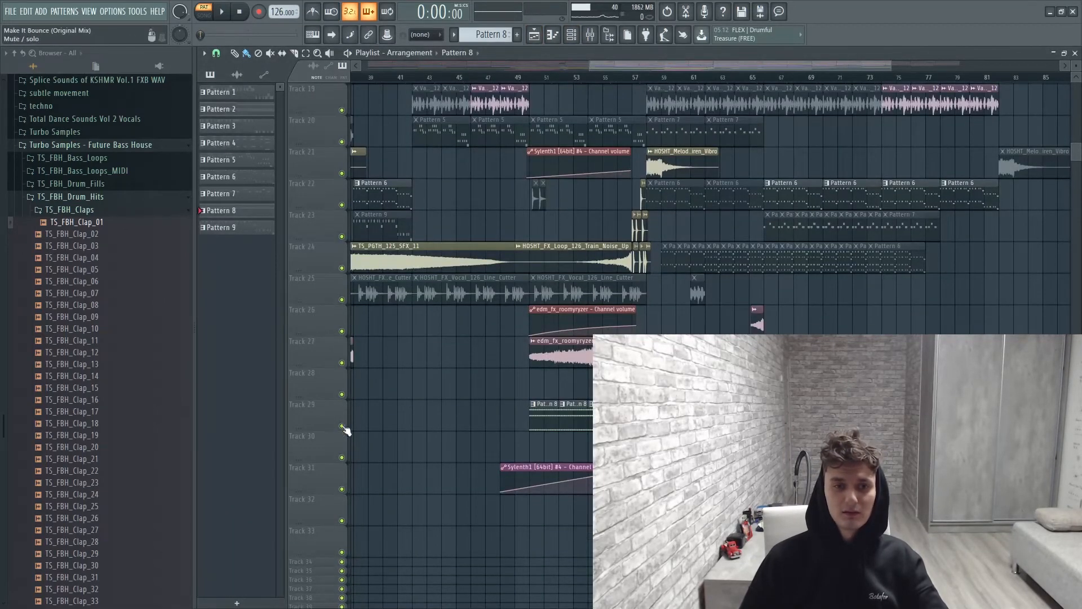
right_click(342, 426)
click(343, 489)
click(529, 78)
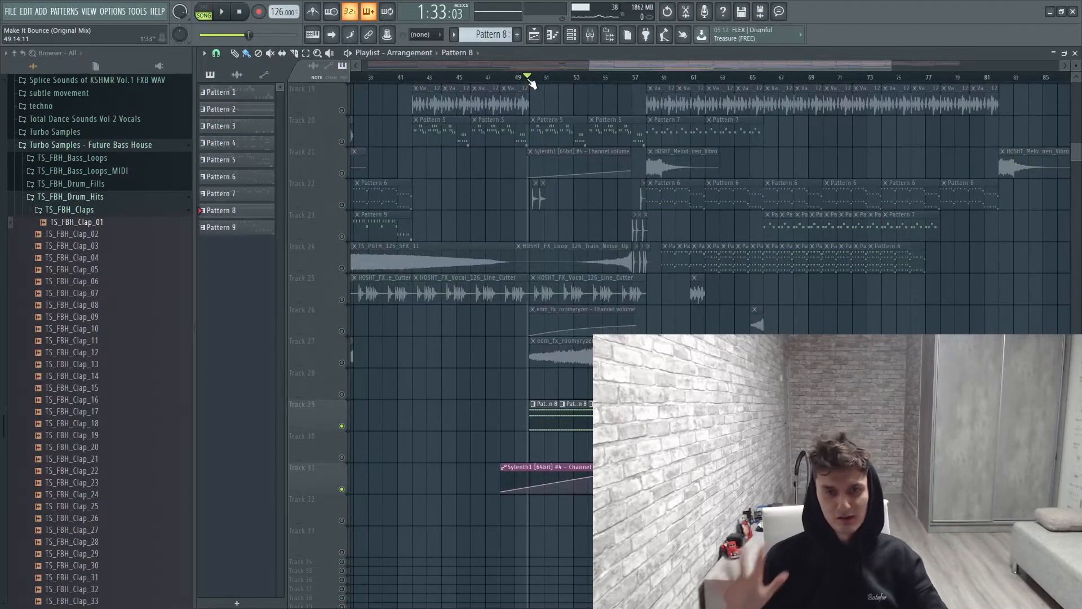
key(space)
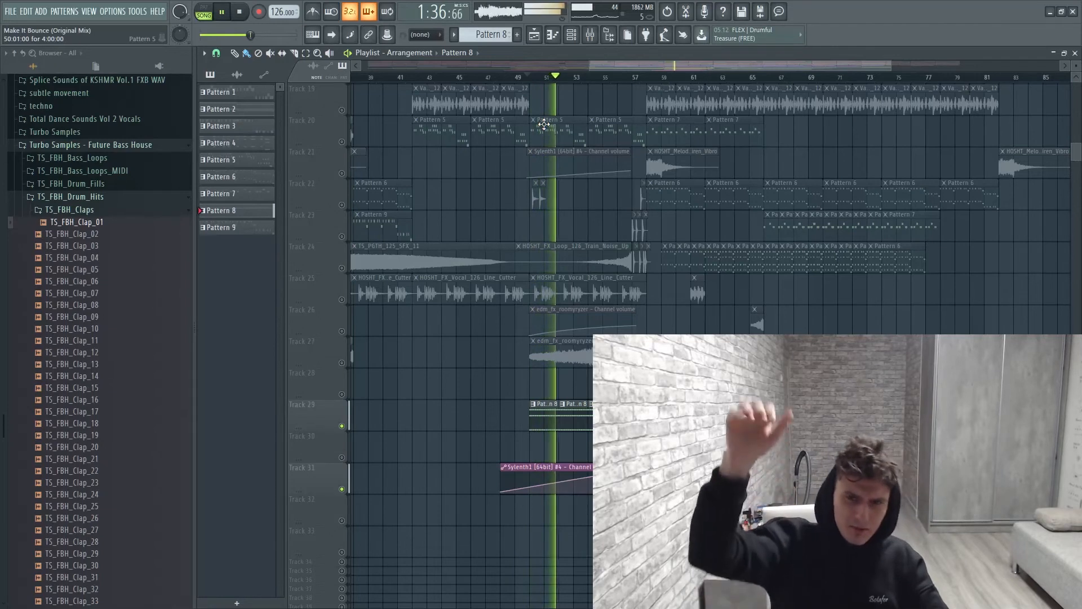
key(space)
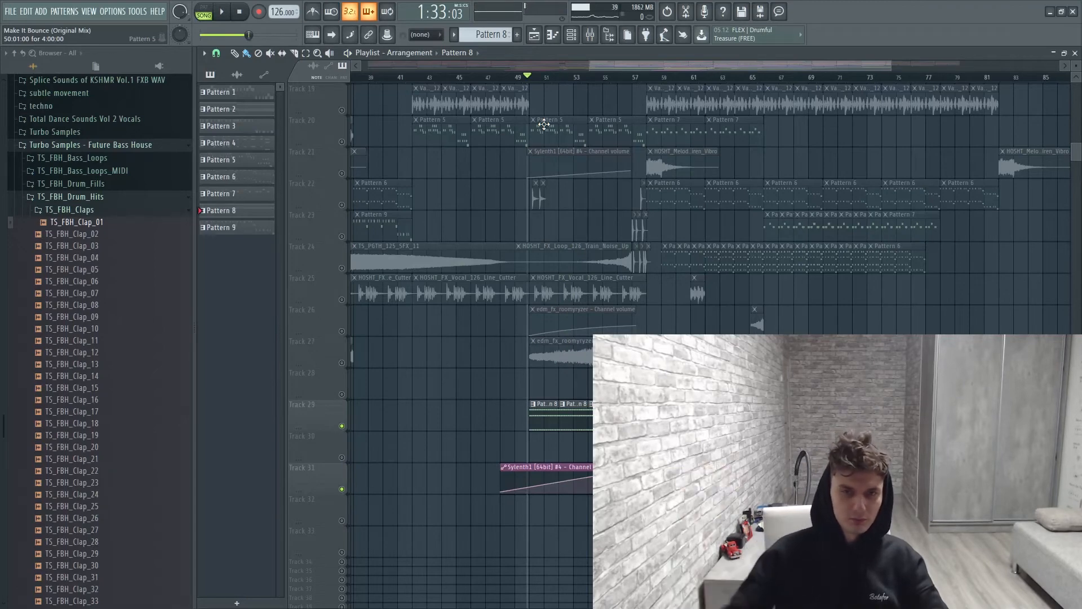
Unmute all playlist tracks again and play the full mix from just before bar 50.
right_click(341, 426)
scroll(584, 338, up, 1)
key(space)
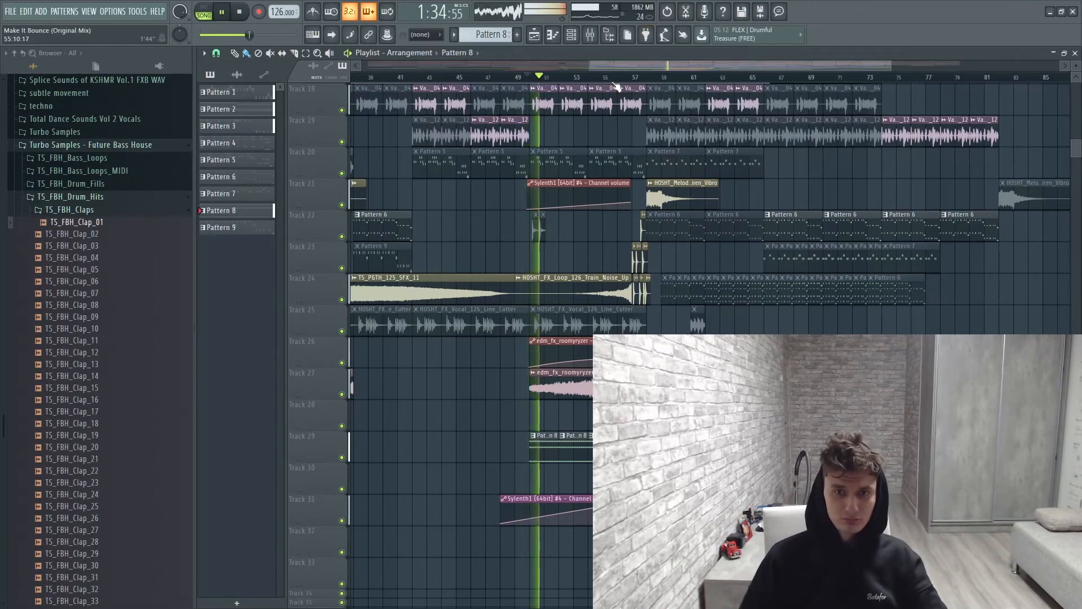
Audition the full arrangement from about bar 57 with the upper playlist tracks in view.
scroll(658, 152, up, 7)
scroll(658, 153, up, 10)
key(space)
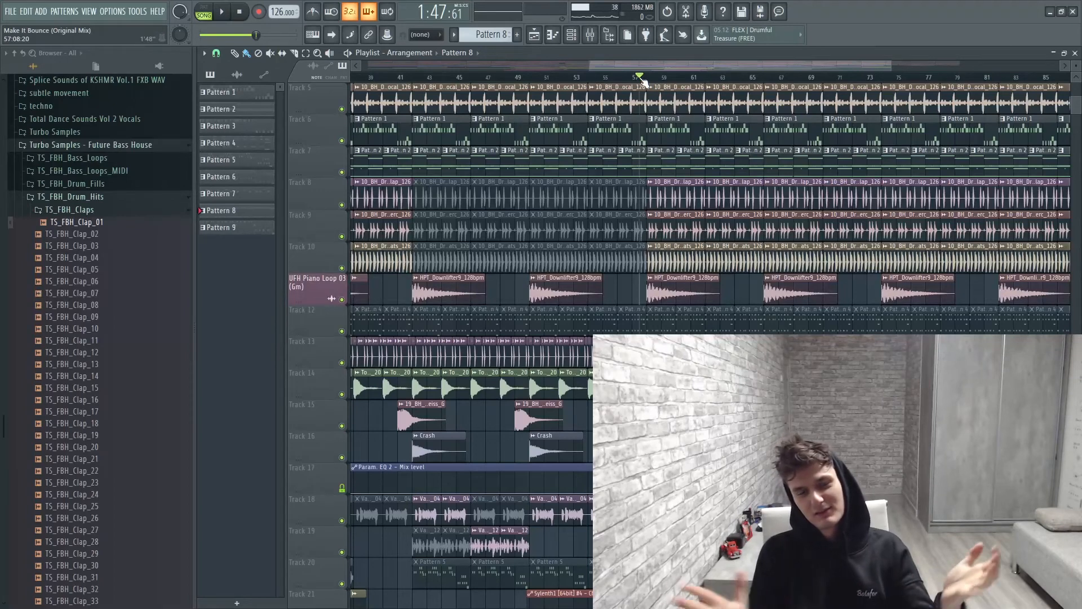
key(space)
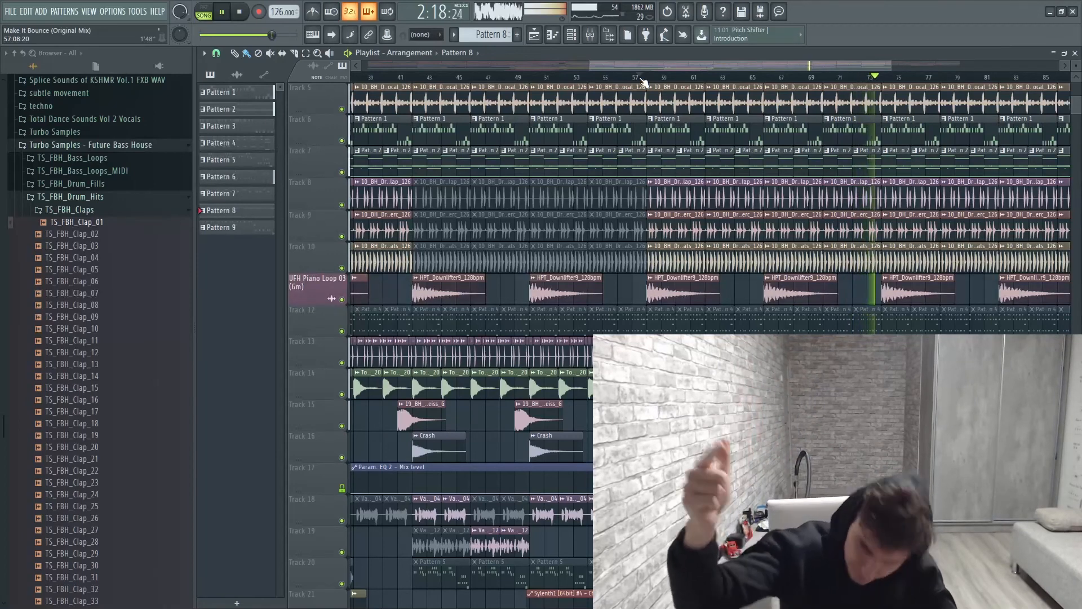
key(space)
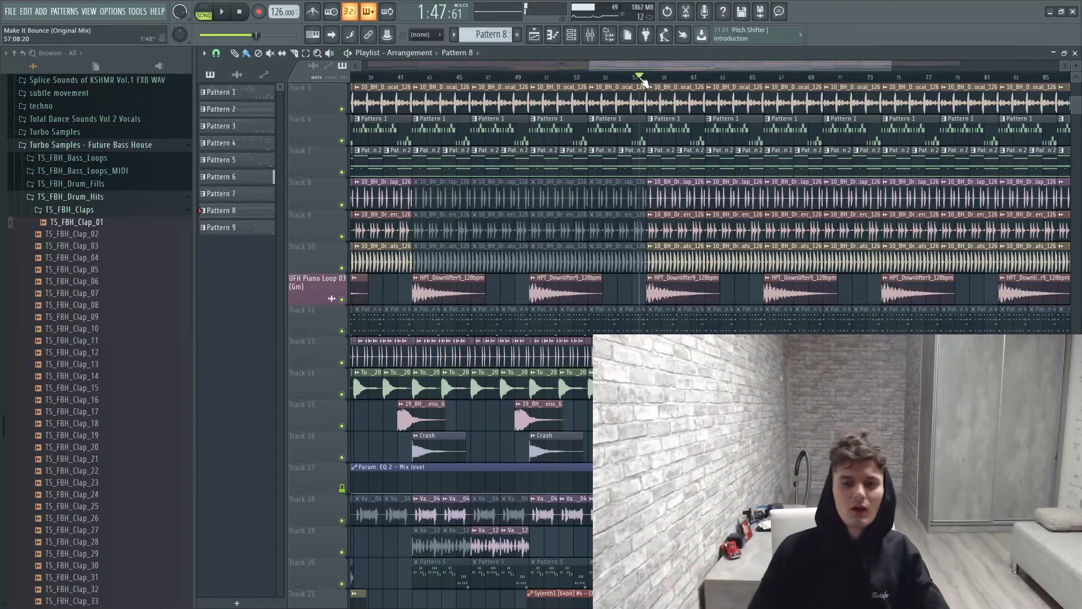